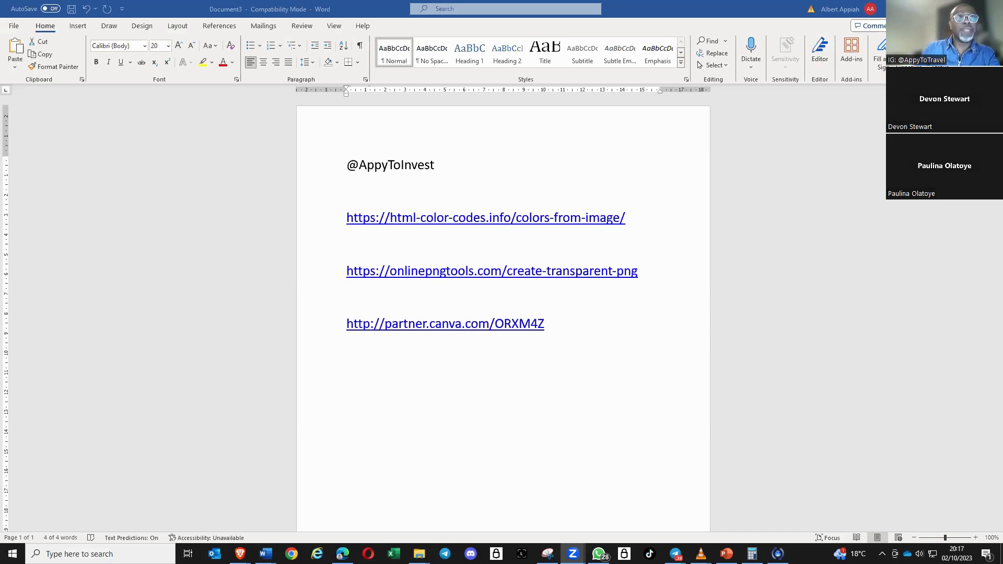
Switch to Canva in the browser and open the list of design types for a new design
{"action": "key", "text": "alt+Tab"}
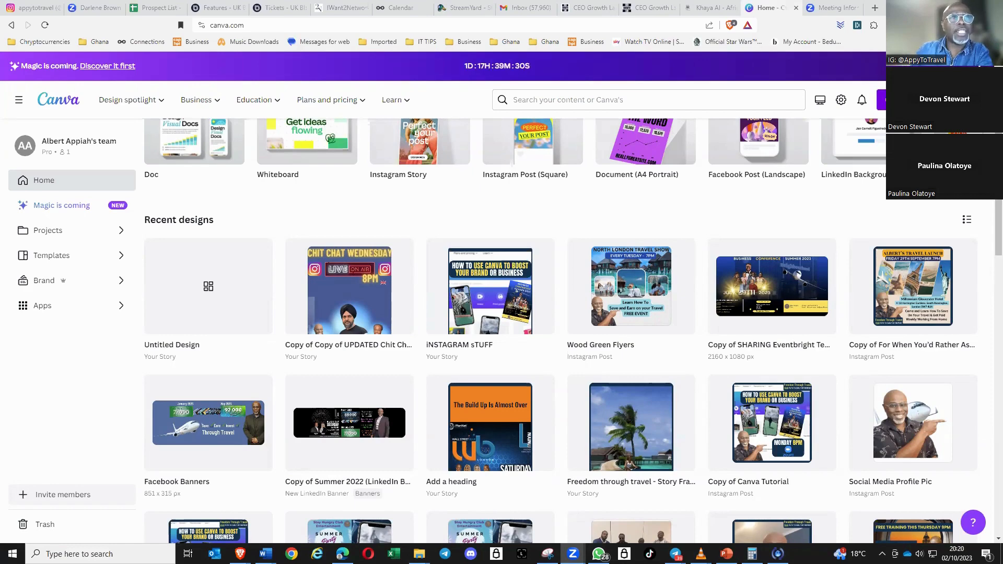
{"action": "left_click", "coordinate": [910, 100]}
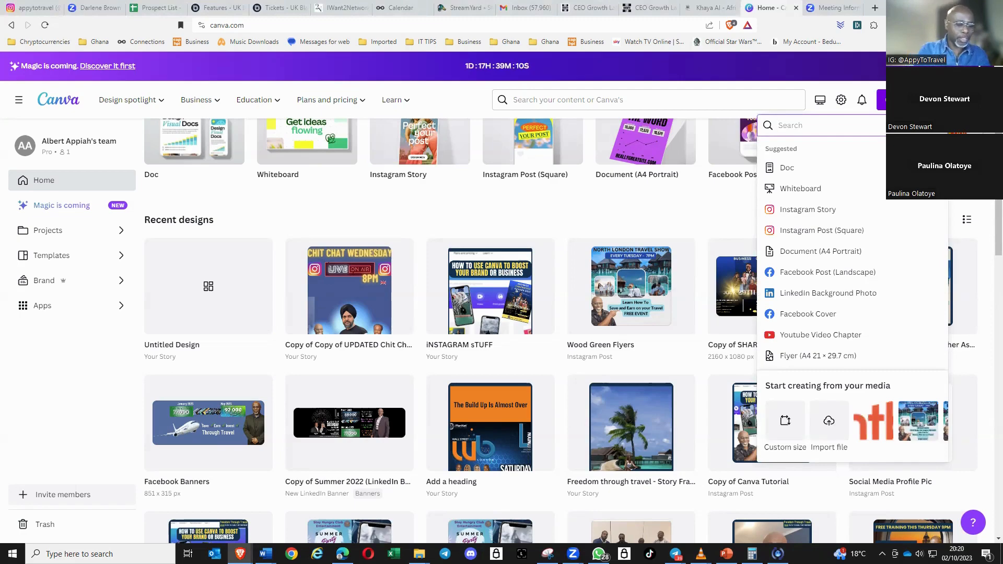
{"action": "type", "text": "you"}
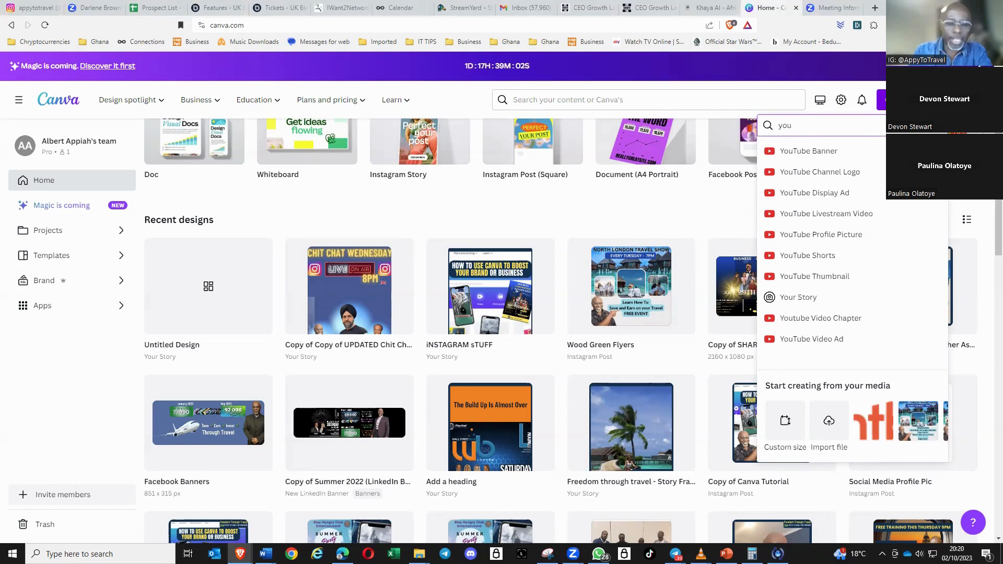
{"action": "key", "text": "BackSpace"}
{"action": "key", "text": "BackSpace"}
{"action": "key", "text": "BackSpace"}
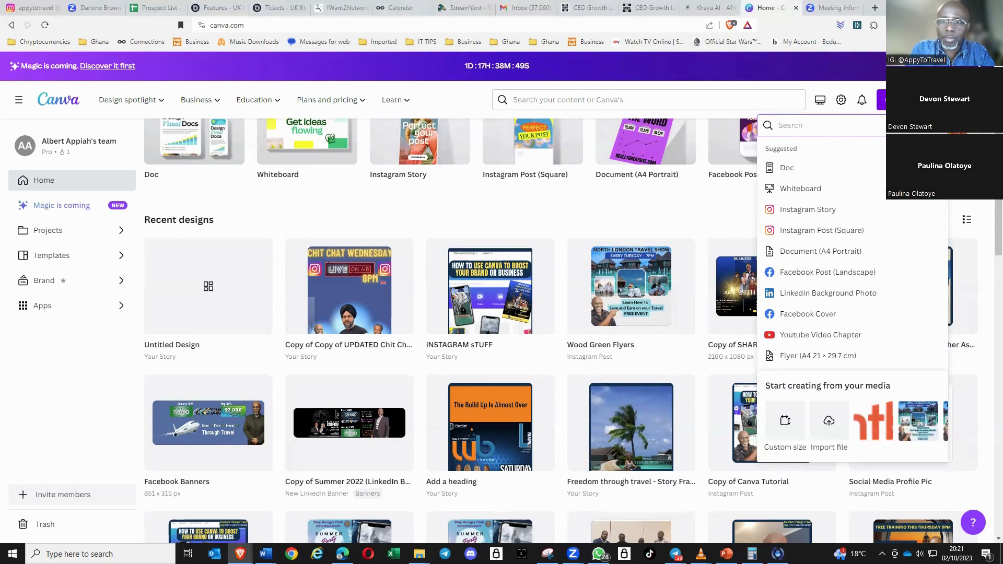
Search the design types for "insta" and create a blank Instagram Story design
{"action": "type", "text": "i"}
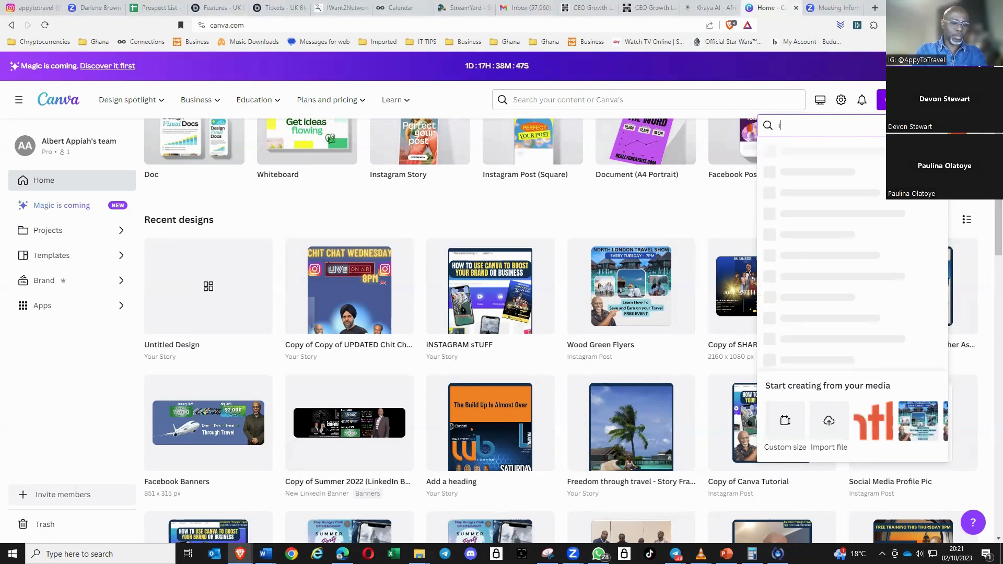
{"action": "type", "text": "nsta"}
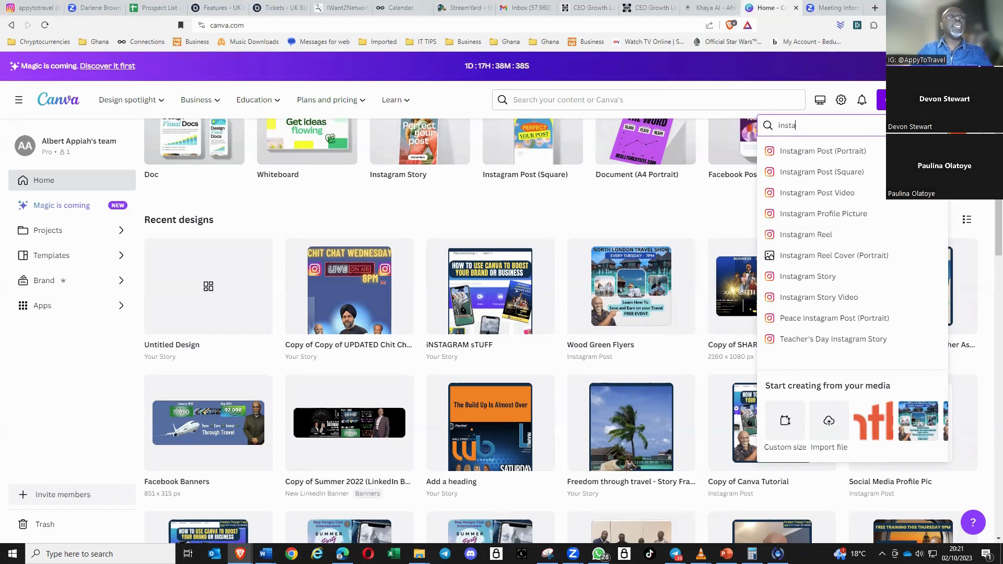
{"action": "left_click", "coordinate": [819, 281]}
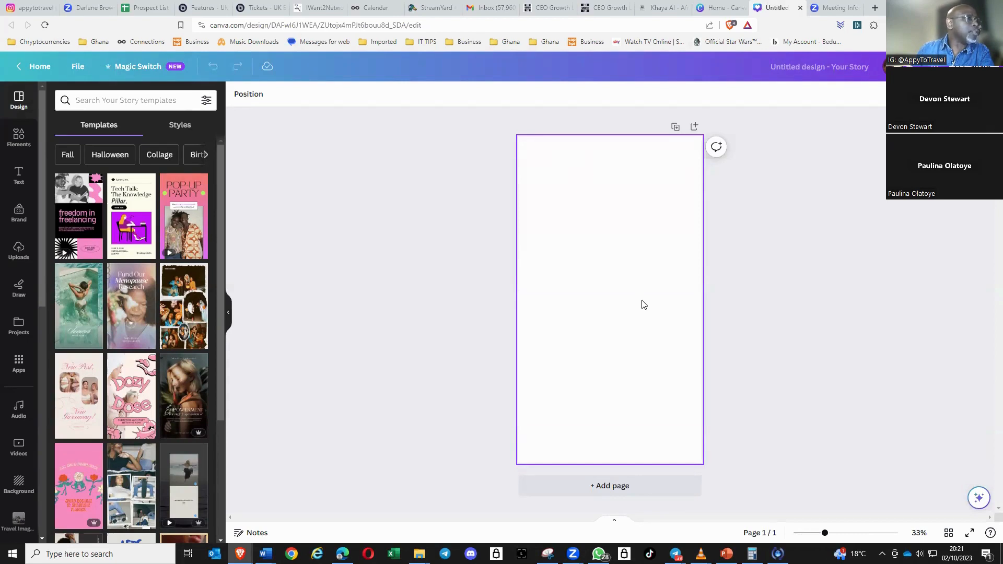
Examine the designs, folders and images stored in your projects
{"action": "left_click", "coordinate": [16, 331]}
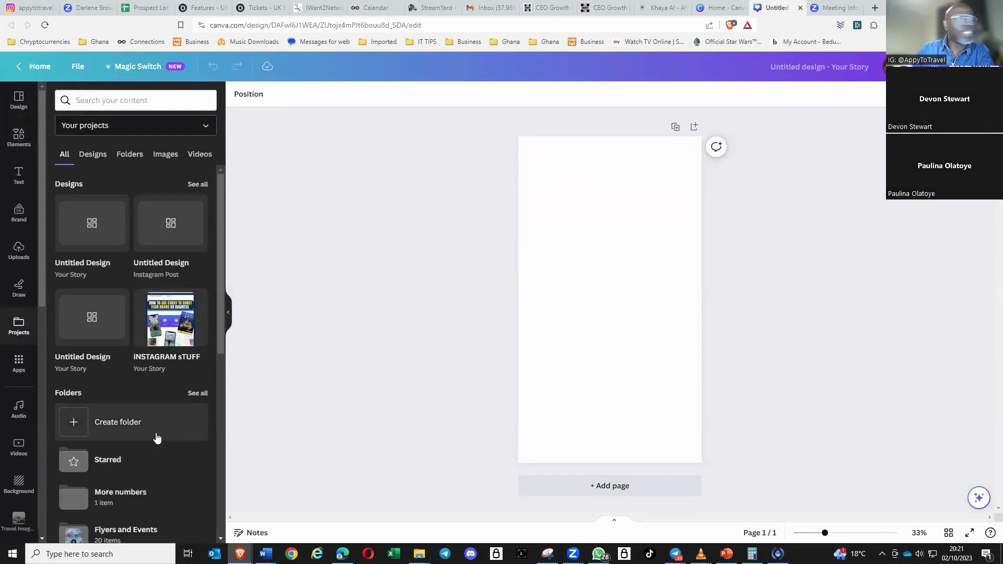
{"action": "scroll", "coordinate": [155, 439], "scroll_direction": "down", "scroll_amount": 1}
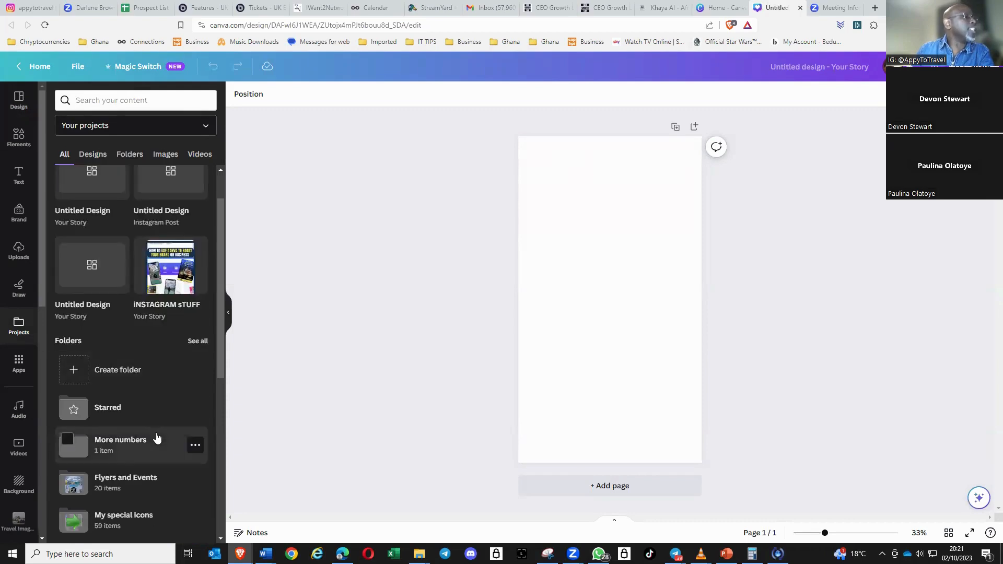
{"action": "scroll", "coordinate": [156, 439], "scroll_direction": "down", "scroll_amount": 1}
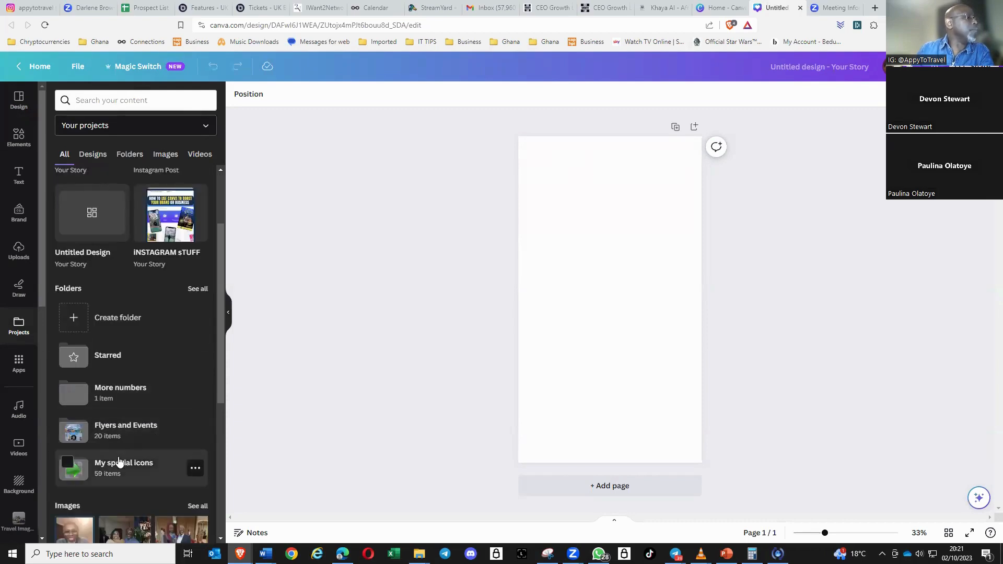
{"action": "scroll", "coordinate": [119, 462], "scroll_direction": "down", "scroll_amount": 1}
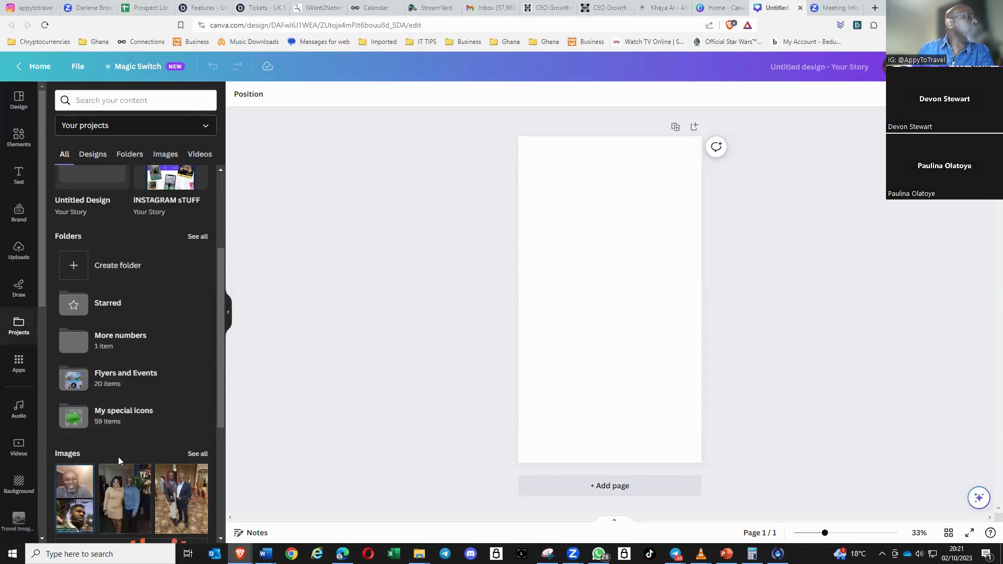
{"action": "scroll", "coordinate": [118, 456], "scroll_direction": "down", "scroll_amount": 1}
{"action": "scroll", "coordinate": [118, 456], "scroll_direction": "up", "scroll_amount": 2}
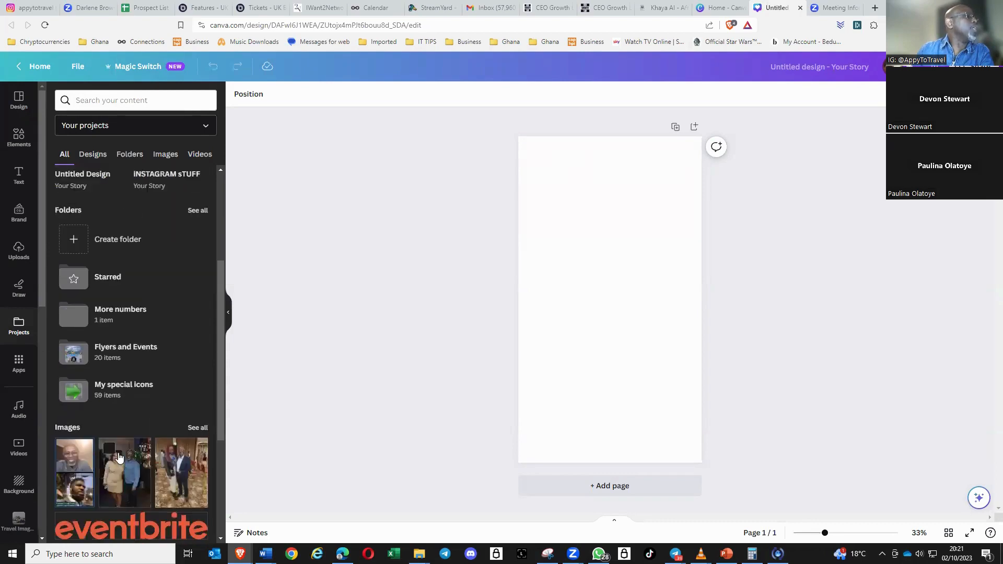
{"action": "scroll", "coordinate": [119, 456], "scroll_direction": "up", "scroll_amount": 2}
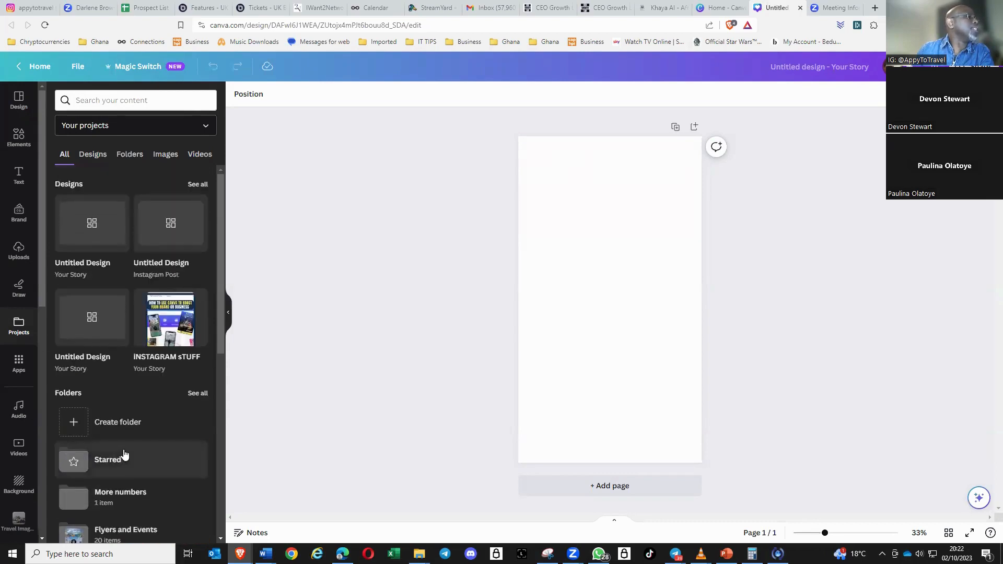
{"action": "scroll", "coordinate": [126, 453], "scroll_direction": "down", "scroll_amount": 1}
{"action": "scroll", "coordinate": [126, 452], "scroll_direction": "up", "scroll_amount": 1}
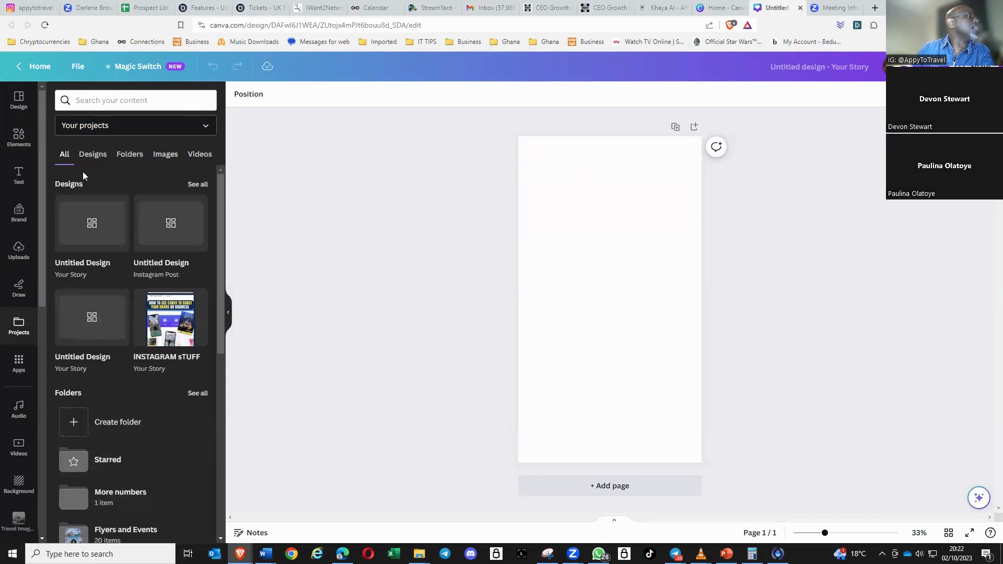
Place the uploaded photo of four men standing in a row on the blank story page
{"action": "left_click", "coordinate": [18, 253]}
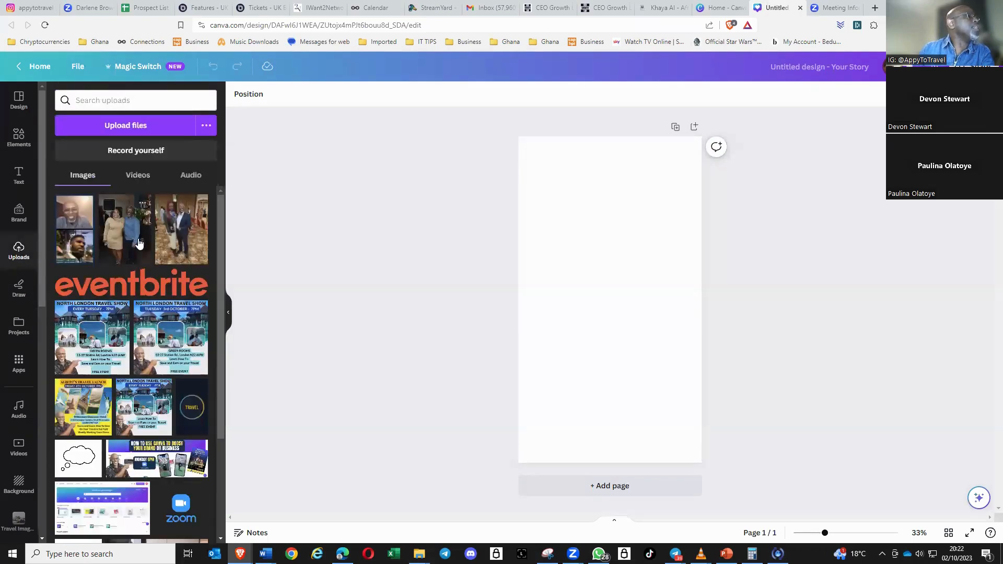
{"action": "scroll", "coordinate": [146, 262], "scroll_direction": "down", "scroll_amount": 3}
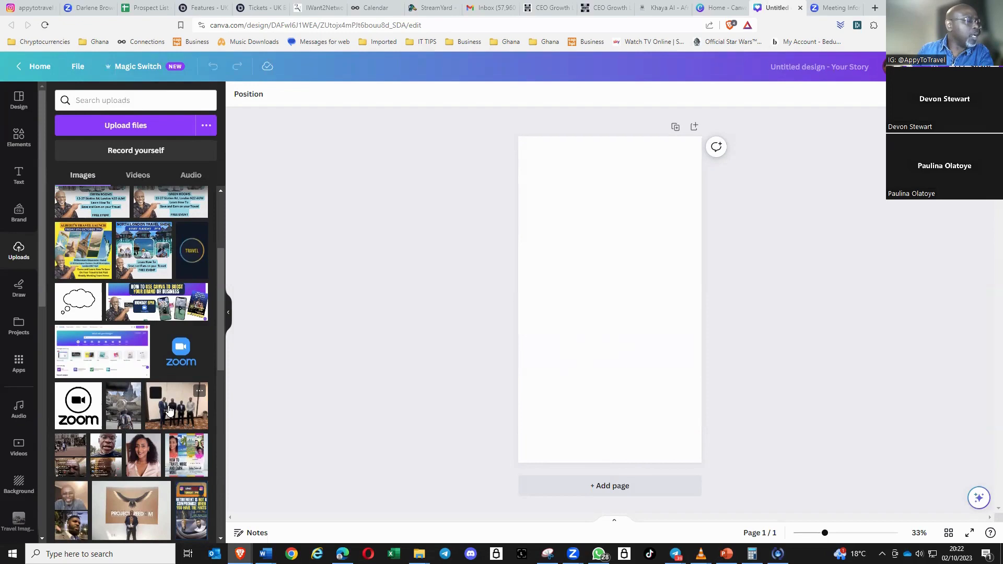
{"action": "left_click", "coordinate": [168, 411]}
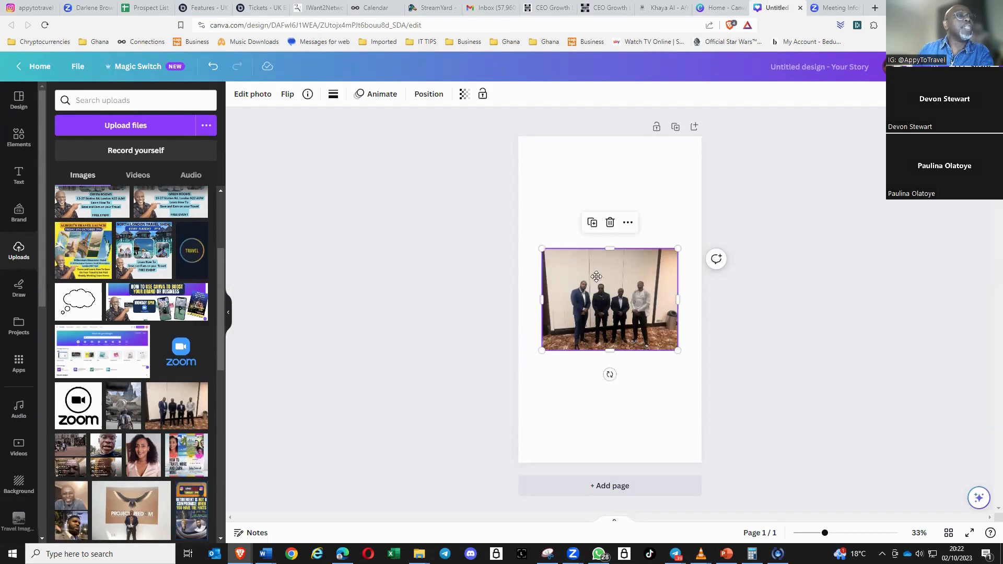
Move the group photo up and enlarge it from its corners until it extends beyond the page's right edge
{"action": "left_click_drag", "start_coordinate": [603, 299], "coordinate": [597, 247]}
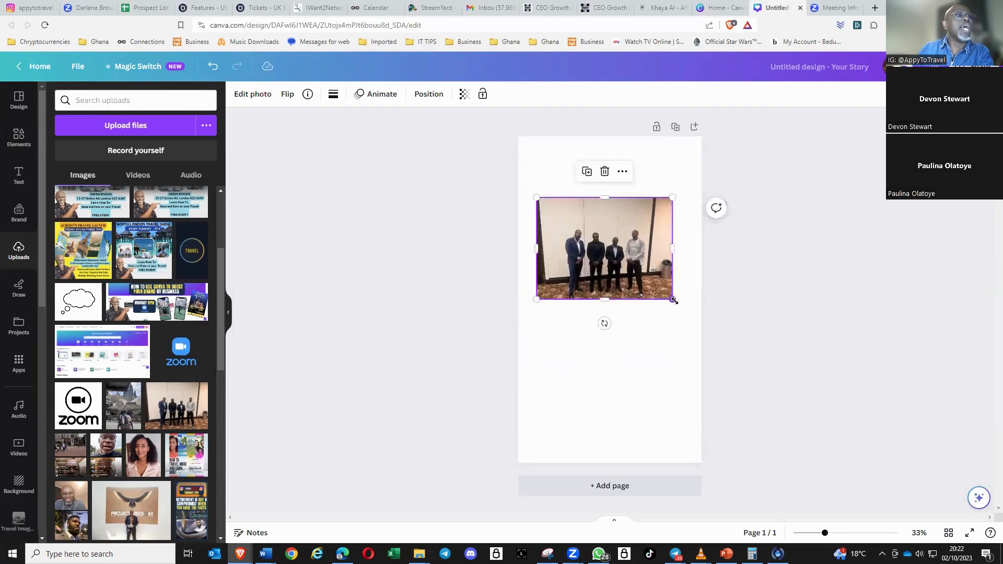
{"action": "left_click_drag", "start_coordinate": [734, 381], "coordinate": [747, 395]}
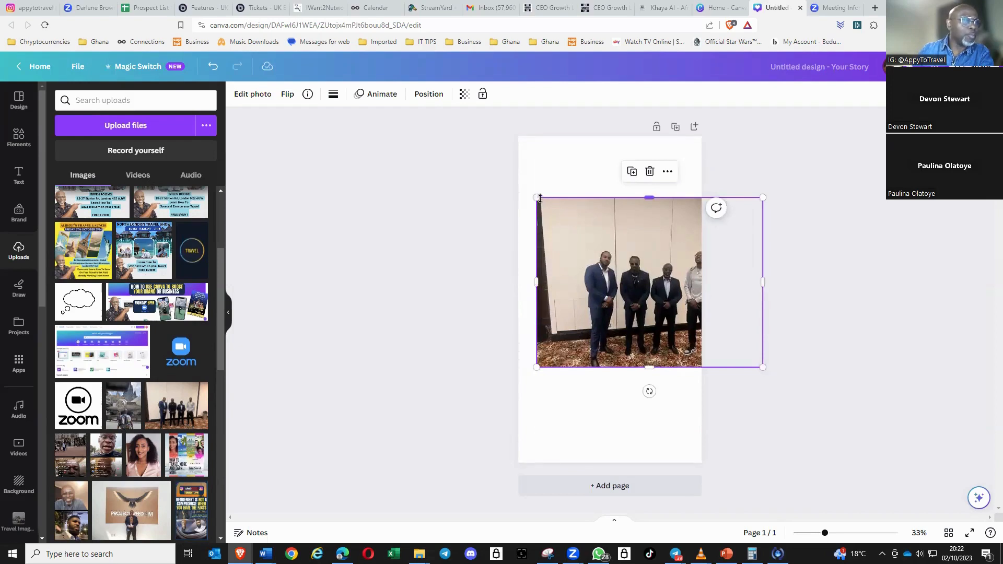
{"action": "left_click_drag", "start_coordinate": [536, 197], "coordinate": [517, 183]}
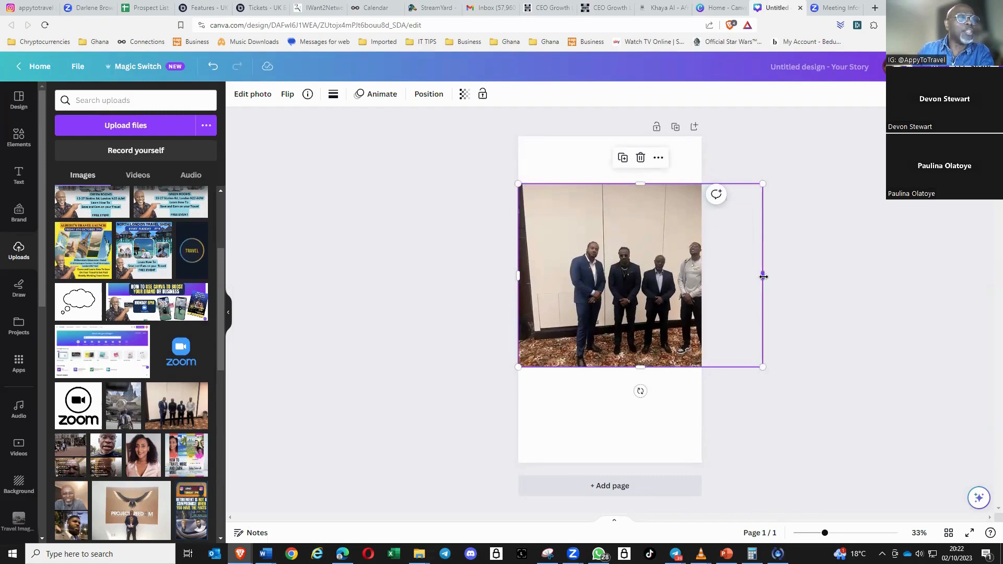
Crop the photo's sides to the second man from the left and enlarge the crop to nearly the page's full height
{"action": "left_click_drag", "start_coordinate": [763, 276], "coordinate": [648, 298]}
{"action": "left_click_drag", "start_coordinate": [519, 279], "coordinate": [605, 271]}
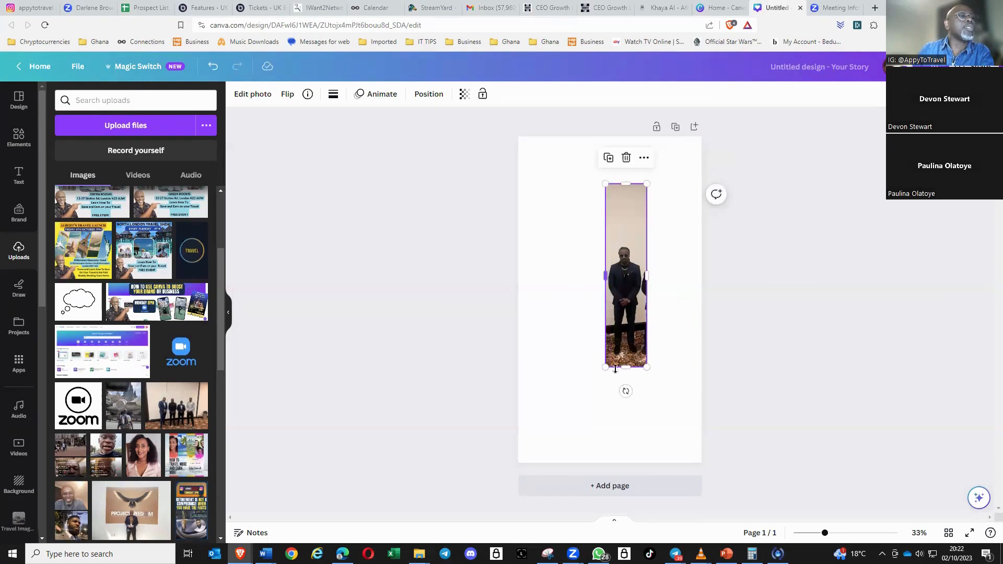
{"action": "left_click_drag", "start_coordinate": [604, 367], "coordinate": [545, 451]}
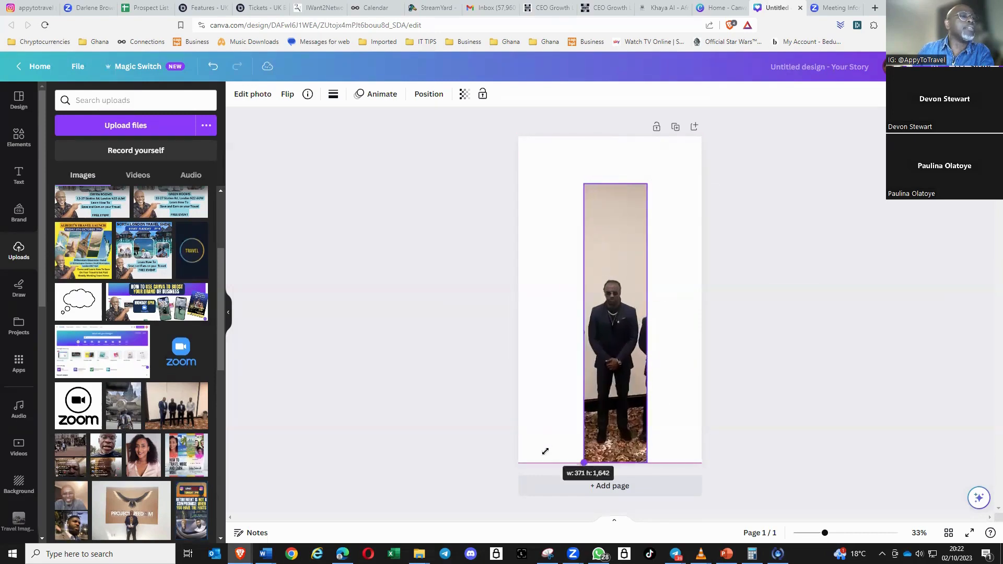
{"action": "left_click_drag", "start_coordinate": [583, 184], "coordinate": [543, 156]}
{"action": "left_click_drag", "start_coordinate": [610, 148], "coordinate": [505, 167]}
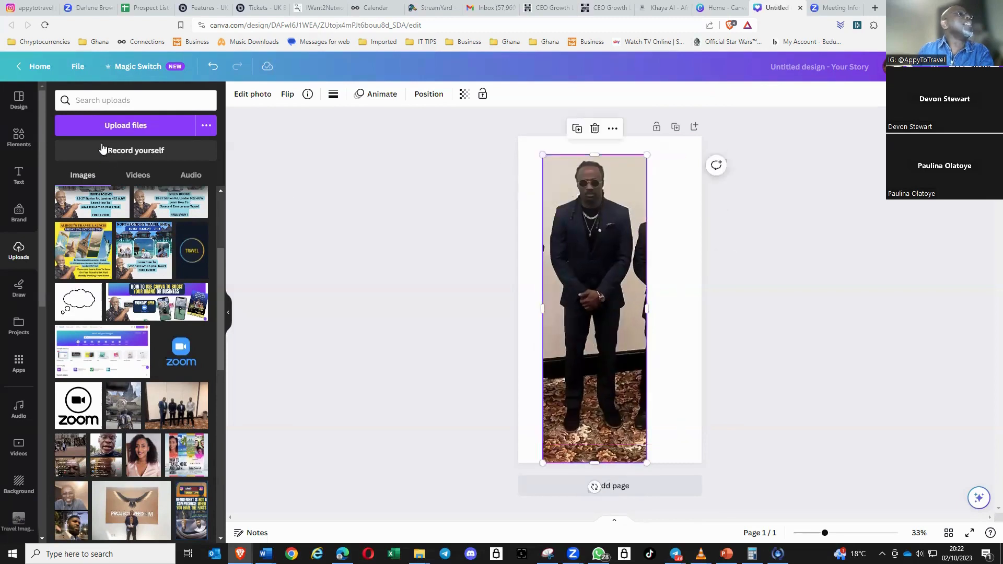
Remove the background of the cropped photo and enlarge the cutout to the page's full height
{"action": "left_click", "coordinate": [256, 94]}
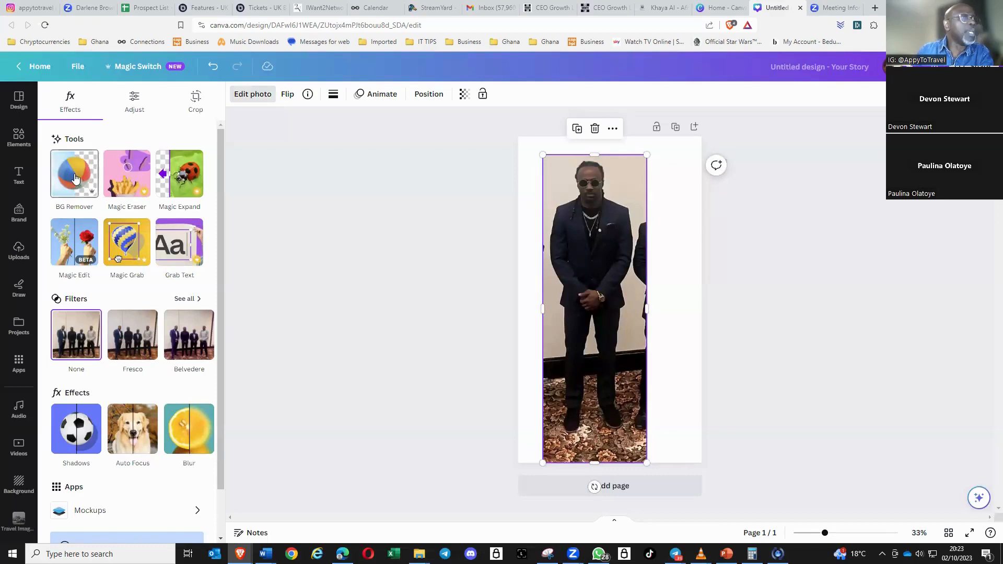
{"action": "left_click", "coordinate": [75, 178]}
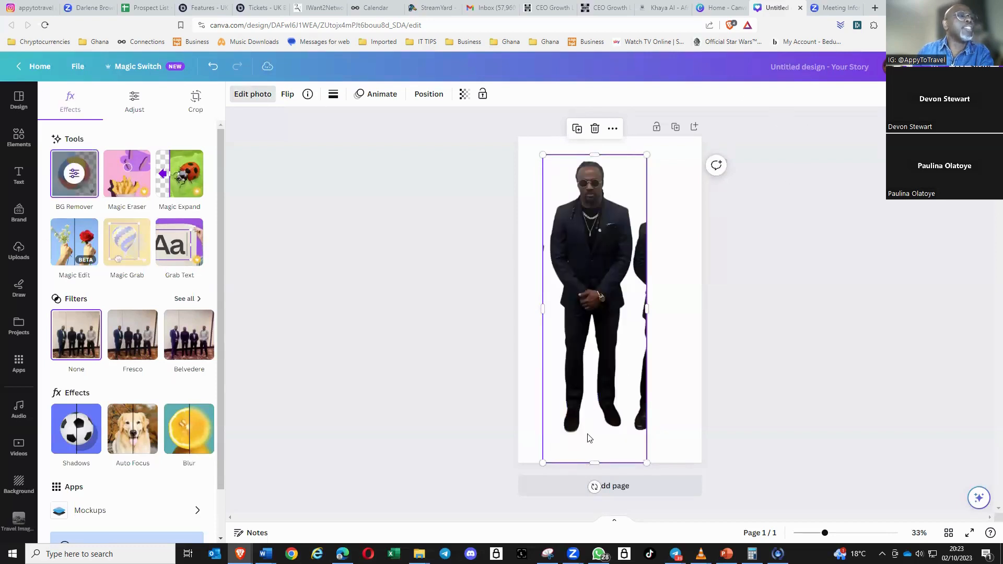
{"action": "left_click_drag", "start_coordinate": [596, 449], "coordinate": [517, 461]}
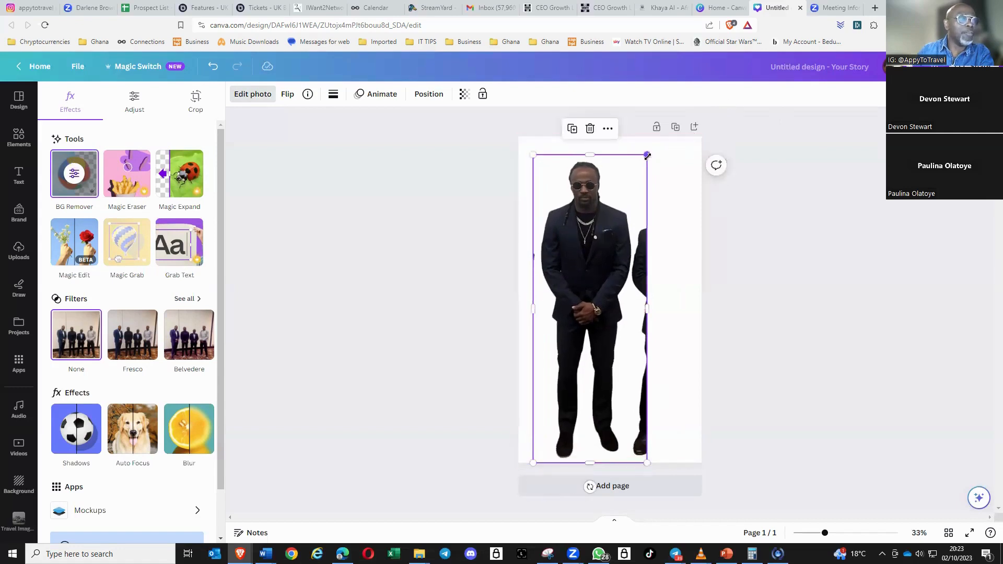
{"action": "left_click_drag", "start_coordinate": [662, 145], "coordinate": [663, 144]}
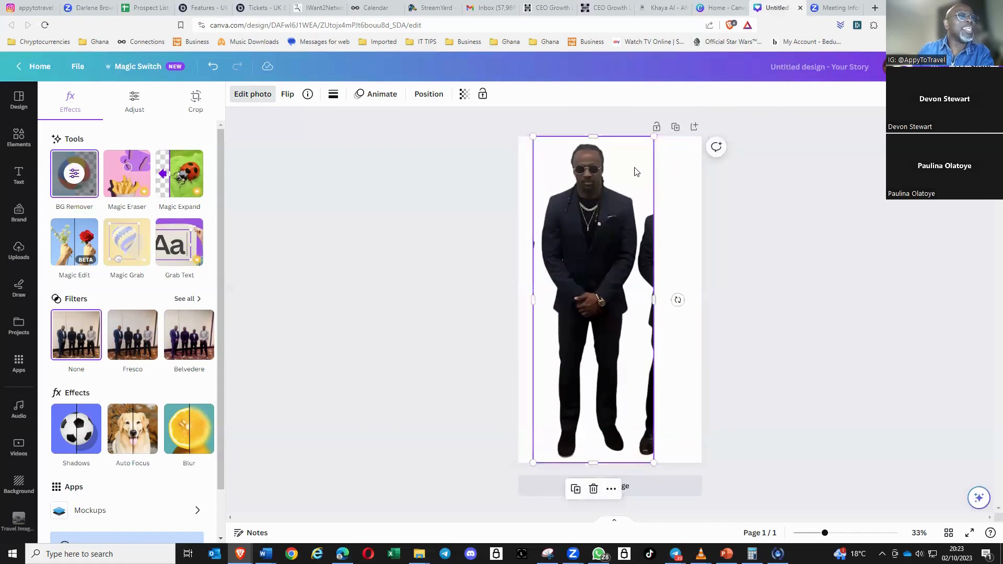
Erase the third man's head and upper body in the Background Remover with a brush size of 52, then return to the page
{"action": "left_click", "coordinate": [73, 178]}
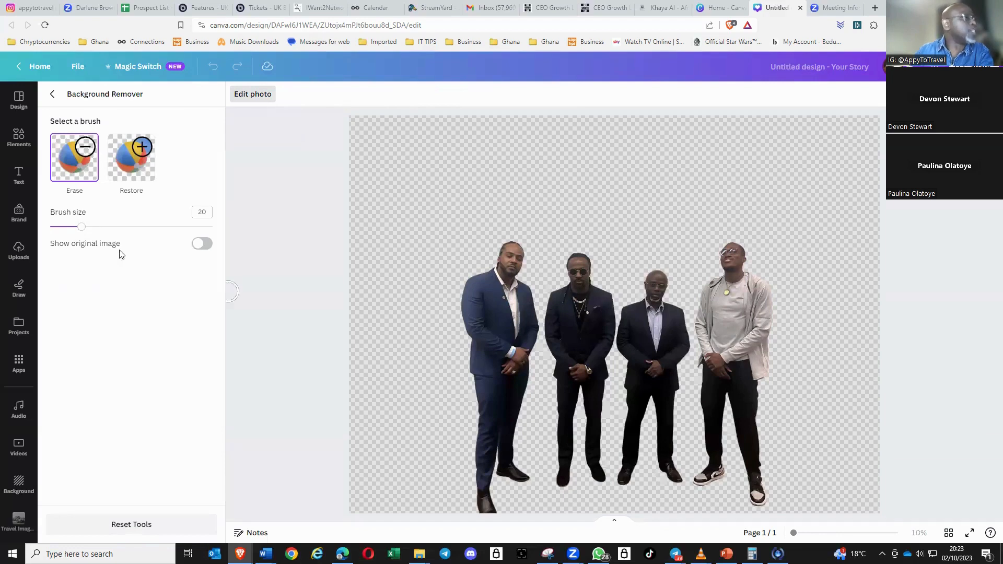
{"action": "mouse_move", "coordinate": [82, 227]}
{"action": "left_mouse_down"}
{"action": "mouse_move", "coordinate": [167, 228]}
{"action": "mouse_move", "coordinate": [133, 228]}
{"action": "left_mouse_up"}
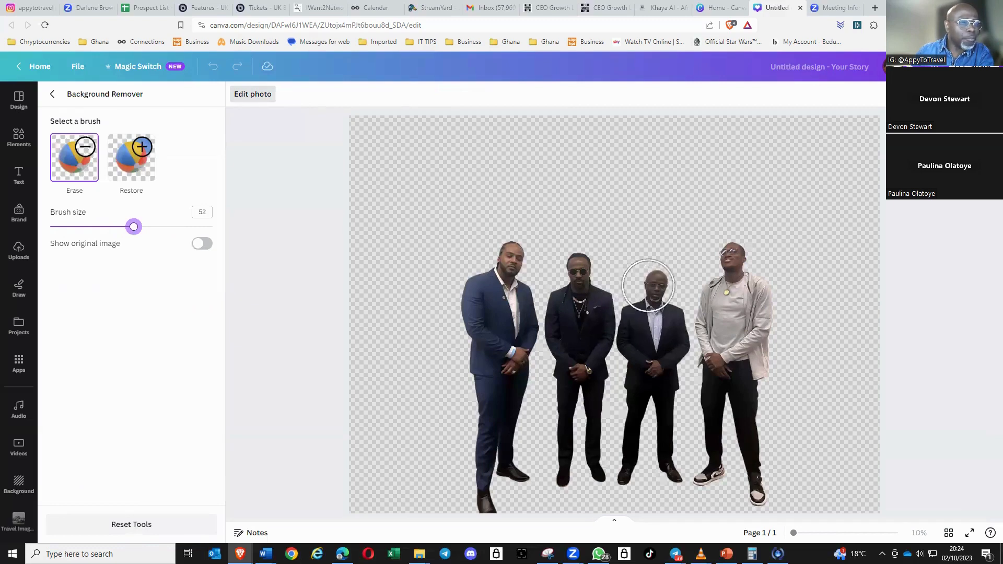
{"action": "left_click_drag", "start_coordinate": [642, 291], "coordinate": [648, 334]}
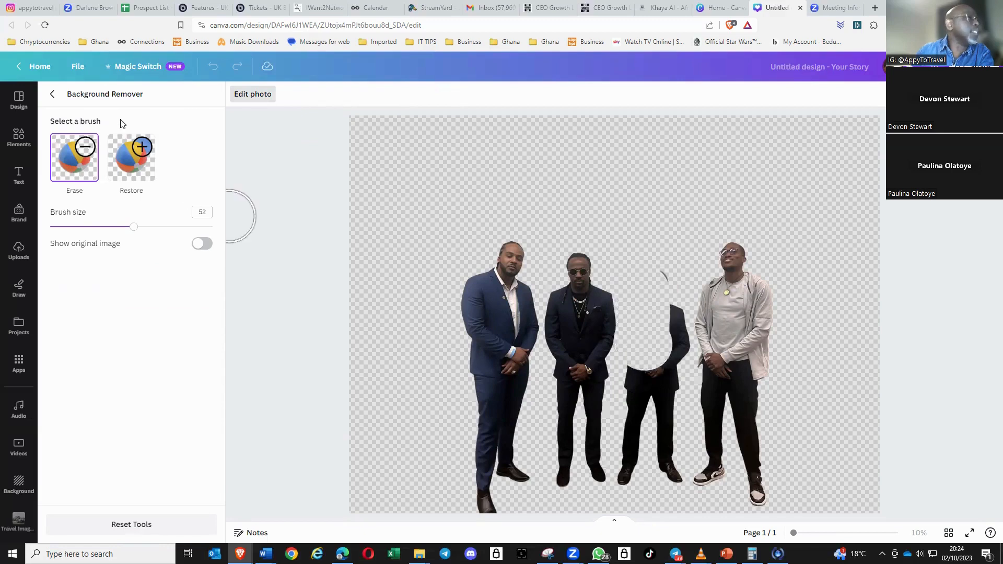
{"action": "left_click", "coordinate": [52, 94]}
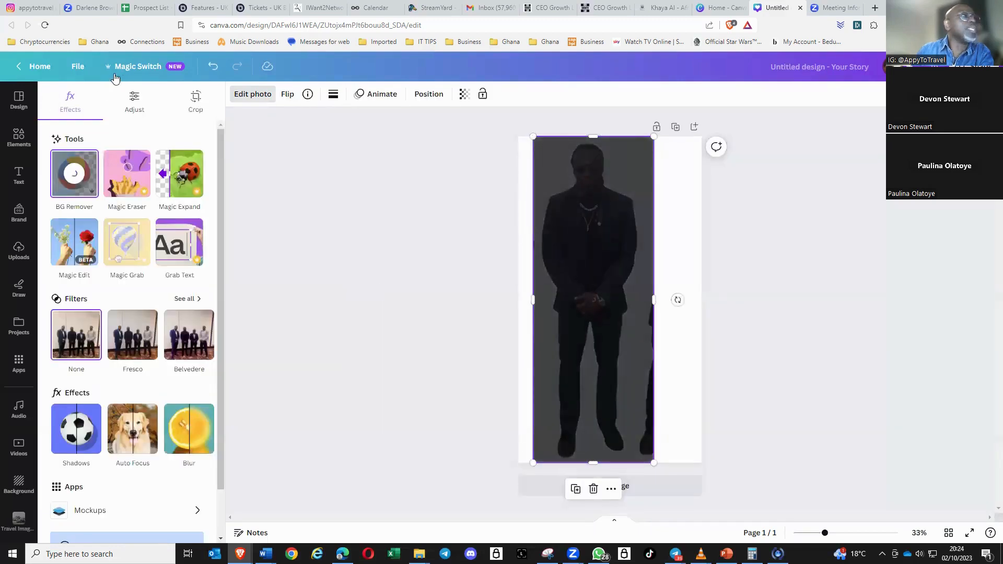
Reopen the Background Remover, erase the rest of the third man and part of the fourth, and brush the fourth man back with Restore
{"action": "left_click", "coordinate": [75, 177]}
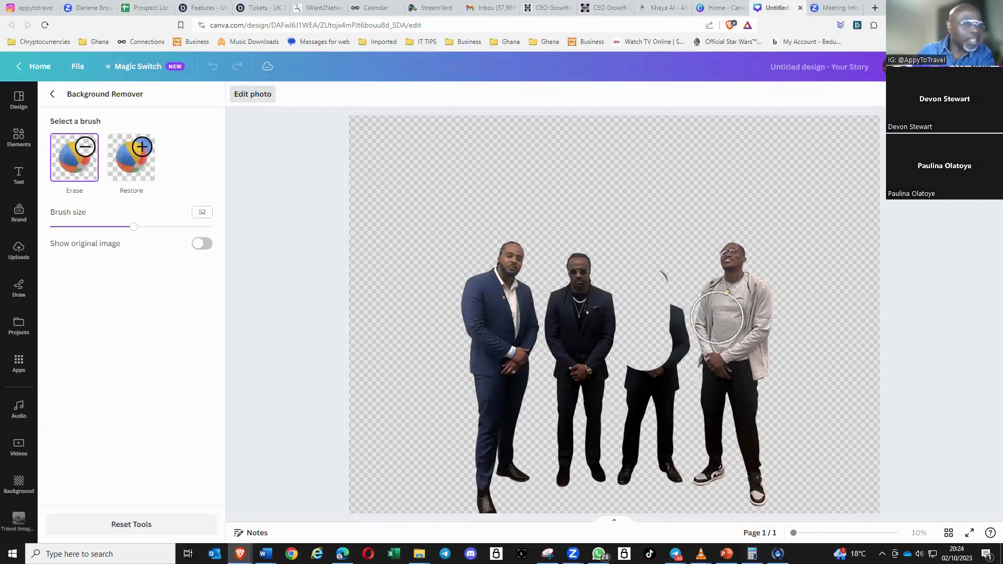
{"action": "mouse_move", "coordinate": [642, 374]}
{"action": "left_mouse_down"}
{"action": "mouse_move", "coordinate": [639, 472]}
{"action": "mouse_move", "coordinate": [664, 468]}
{"action": "mouse_move", "coordinate": [700, 342]}
{"action": "mouse_move", "coordinate": [716, 269]}
{"action": "mouse_move", "coordinate": [695, 232]}
{"action": "mouse_move", "coordinate": [680, 239]}
{"action": "mouse_move", "coordinate": [668, 275]}
{"action": "mouse_move", "coordinate": [680, 318]}
{"action": "mouse_move", "coordinate": [678, 388]}
{"action": "left_mouse_up"}
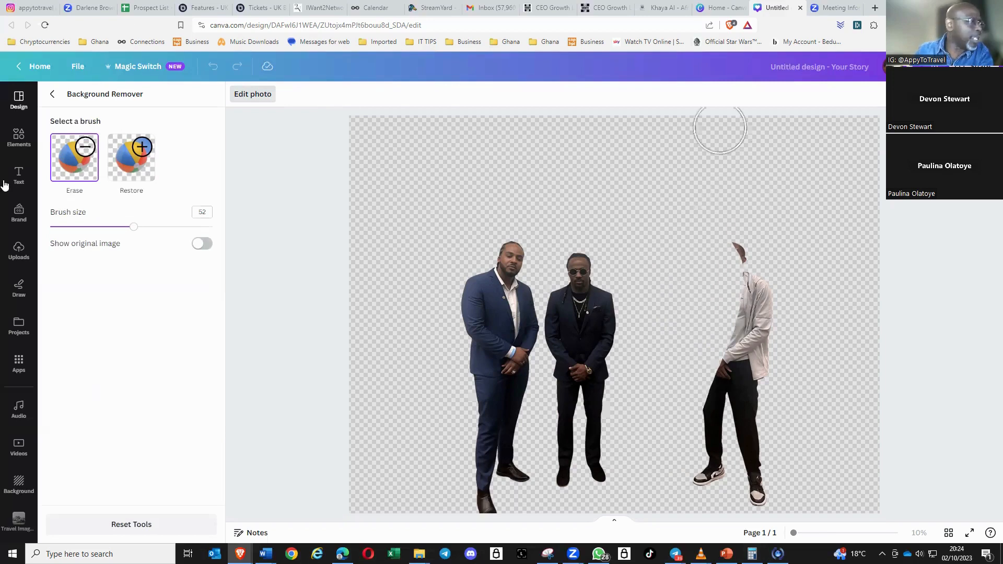
{"action": "left_click", "coordinate": [139, 160]}
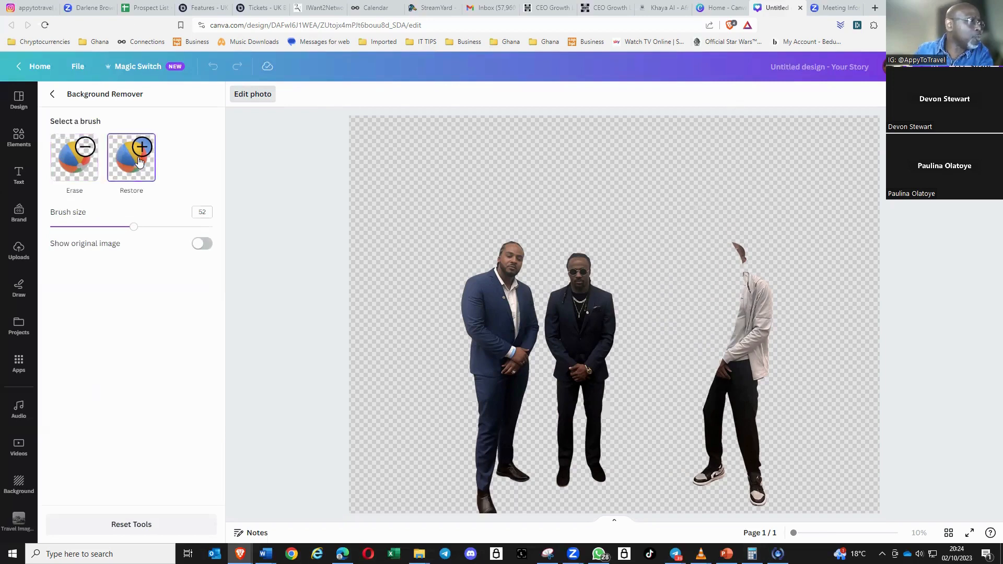
{"action": "mouse_move", "coordinate": [718, 282]}
{"action": "left_mouse_down"}
{"action": "mouse_move", "coordinate": [745, 241]}
{"action": "mouse_move", "coordinate": [710, 323]}
{"action": "mouse_move", "coordinate": [703, 394]}
{"action": "mouse_move", "coordinate": [746, 331]}
{"action": "left_mouse_up"}
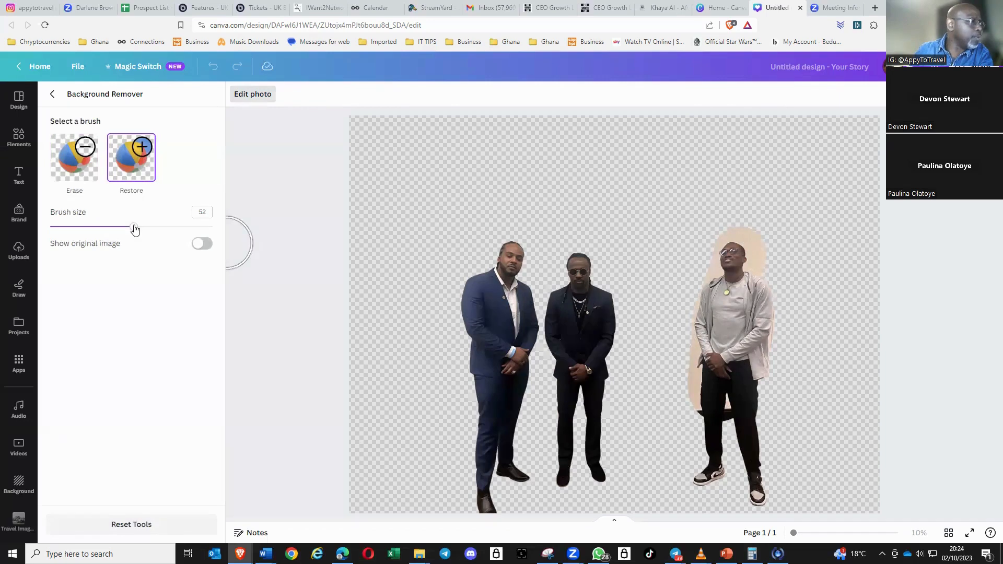
Set the Background Remover brush size to 1, switch to the Erase brush, and return to the page
{"action": "left_click_drag", "start_coordinate": [134, 226], "coordinate": [51, 238]}
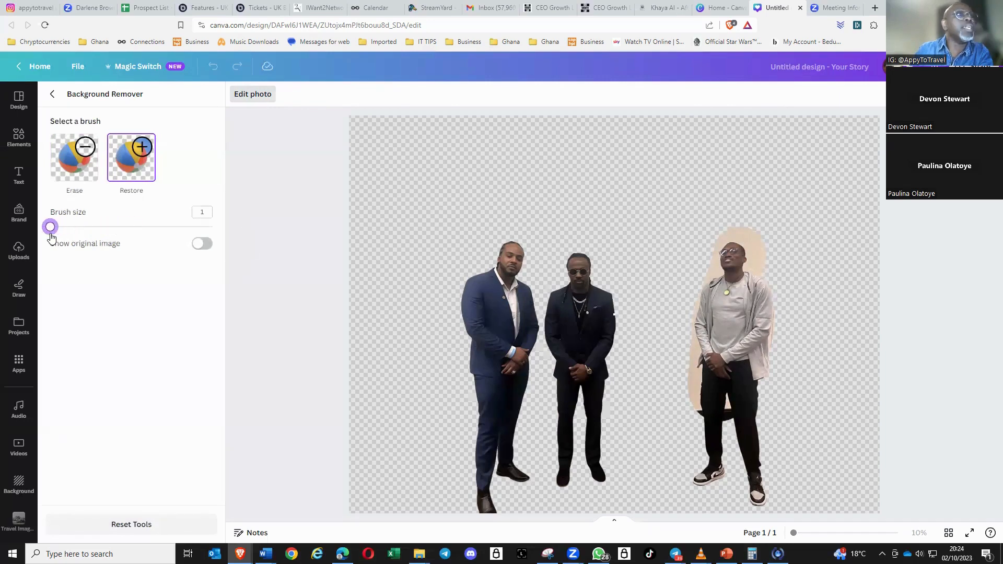
{"action": "scroll", "coordinate": [624, 324], "scroll_direction": "up", "scroll_amount": 3}
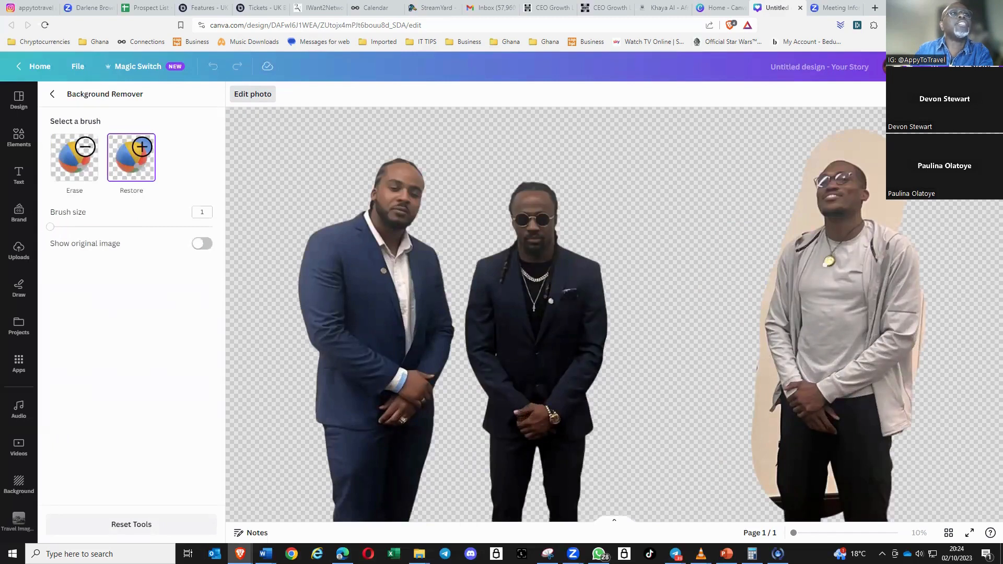
{"action": "left_click", "coordinate": [62, 167]}
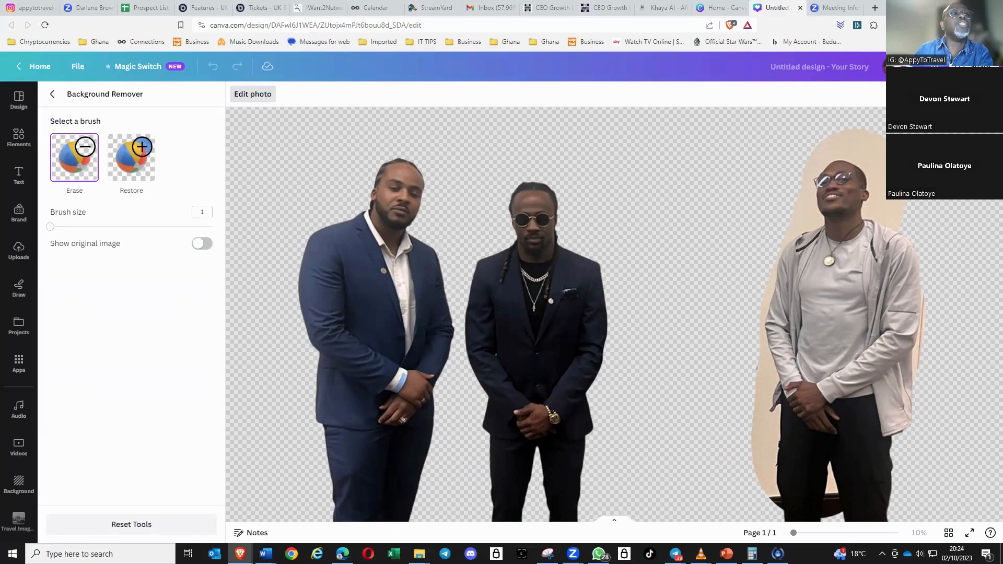
{"action": "scroll", "coordinate": [706, 278], "scroll_direction": "down", "scroll_amount": 3}
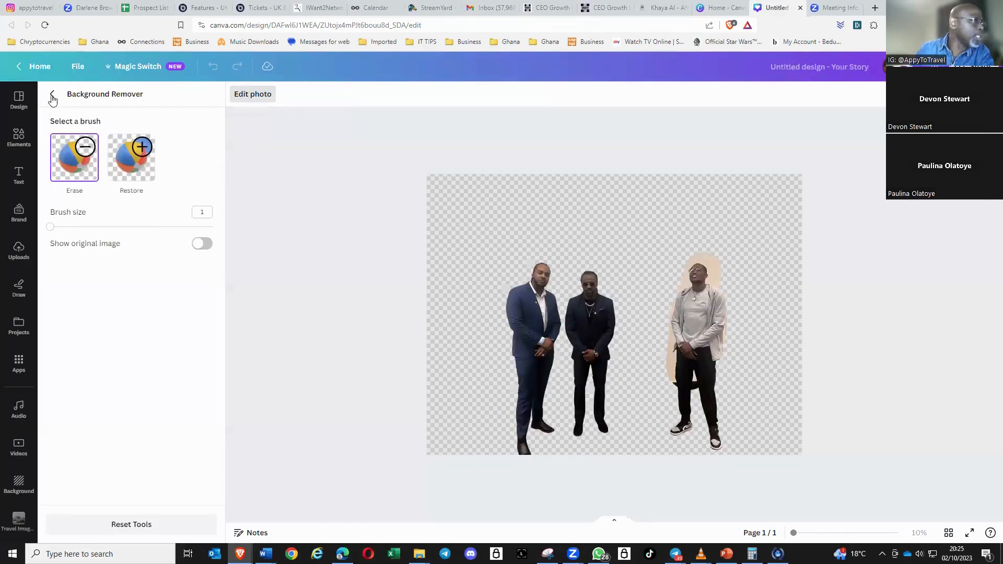
{"action": "left_click", "coordinate": [53, 96]}
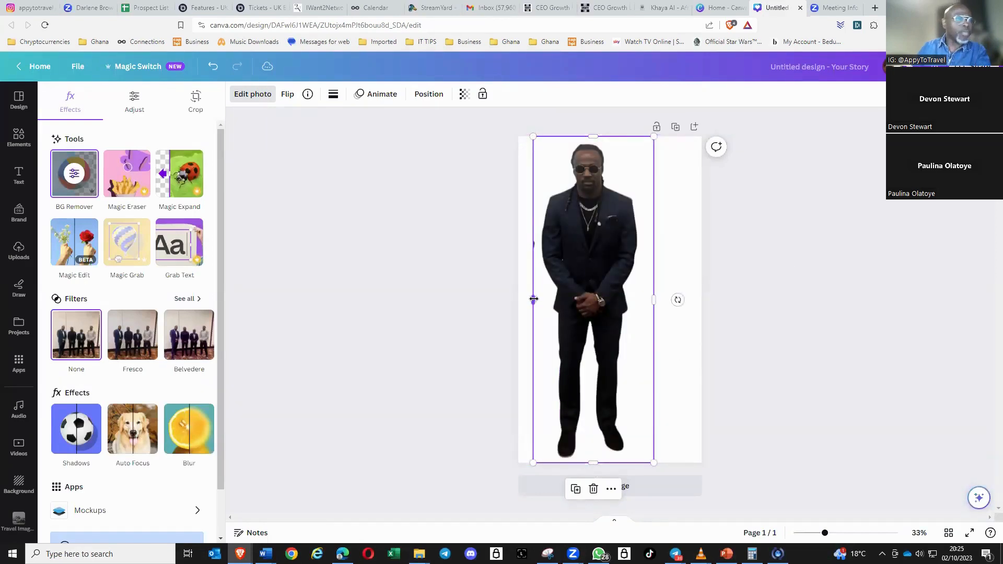
Trim the left side of the cutout slightly and center it horizontally on the page
{"action": "left_click_drag", "start_coordinate": [537, 298], "coordinate": [537, 299]}
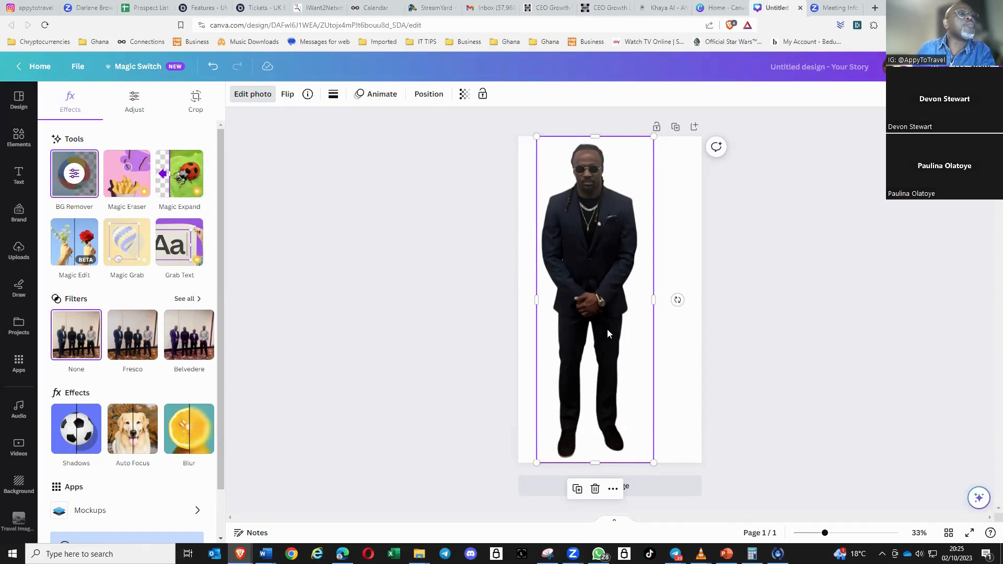
{"action": "left_click_drag", "start_coordinate": [599, 333], "coordinate": [606, 334]}
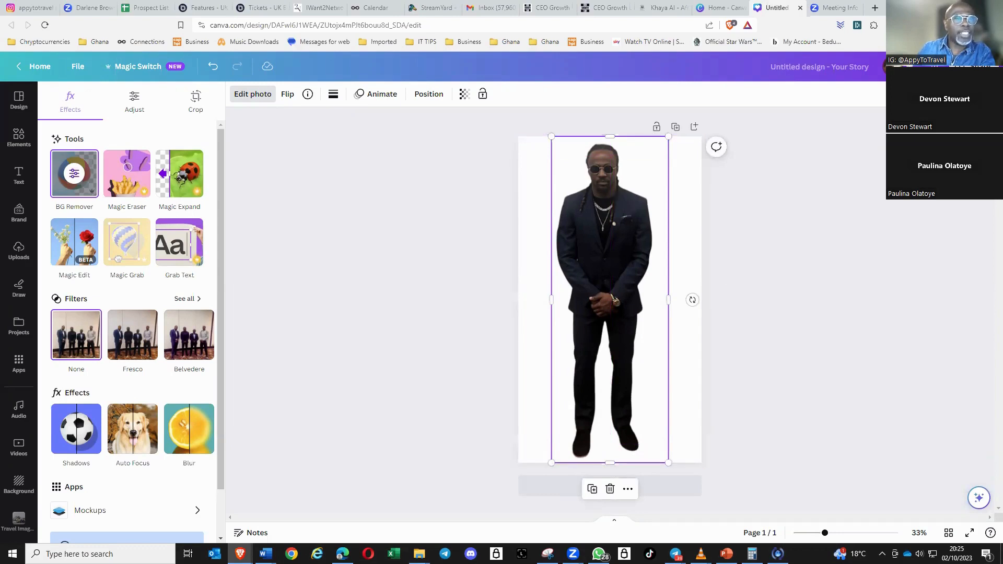
Review the download options for the single-page design, then close them
{"action": "left_click", "coordinate": [973, 66]}
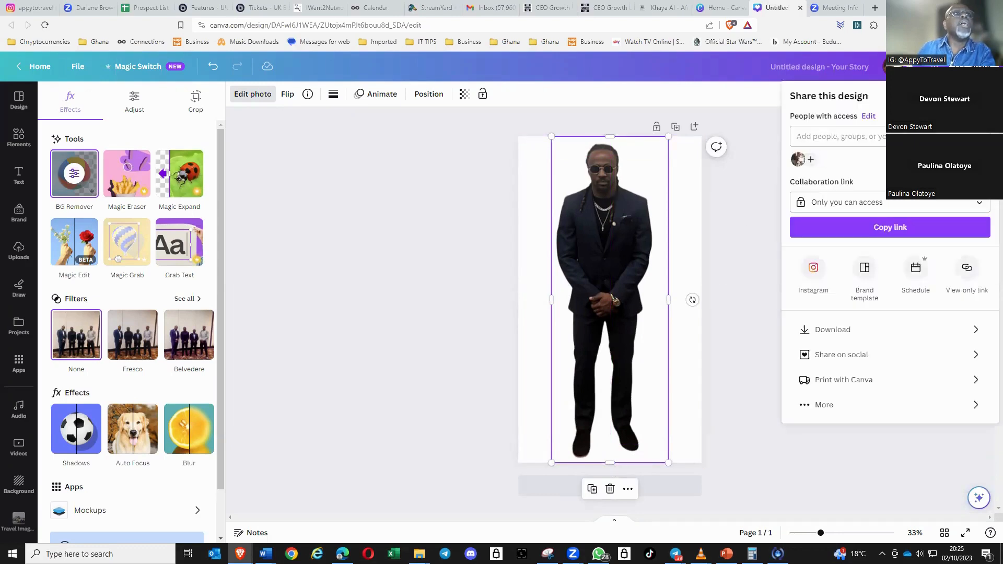
{"action": "left_click", "coordinate": [824, 329]}
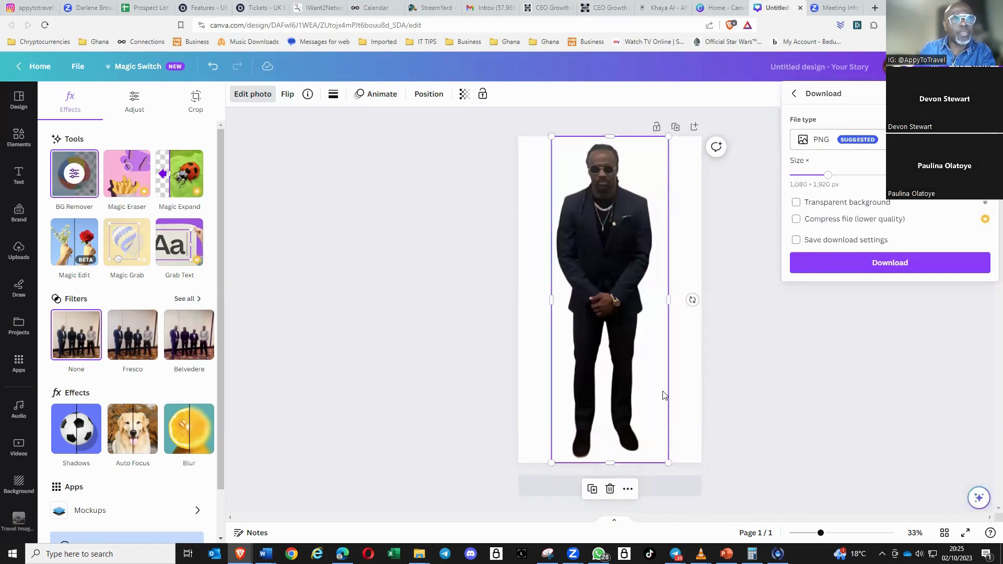
{"action": "left_click", "coordinate": [783, 384]}
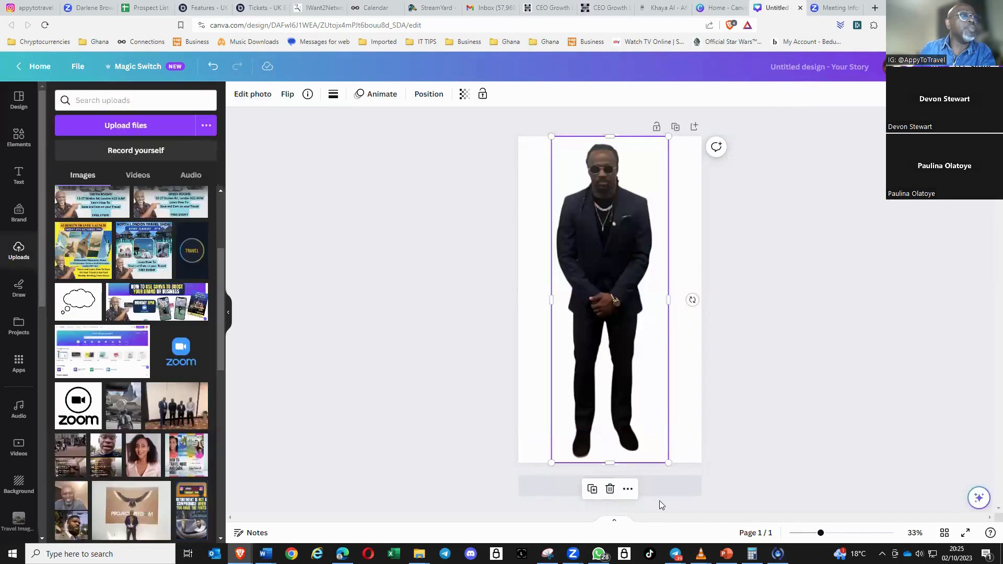
Duplicate the page containing the cutout and bring page 1 back into view
{"action": "left_click", "coordinate": [675, 127]}
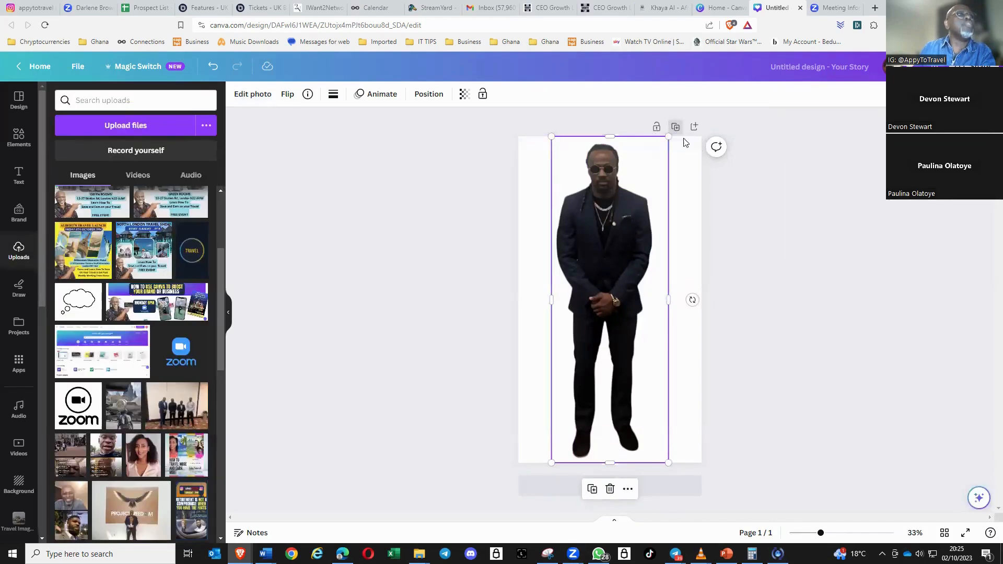
{"action": "scroll", "coordinate": [856, 307], "scroll_direction": "up", "scroll_amount": 5}
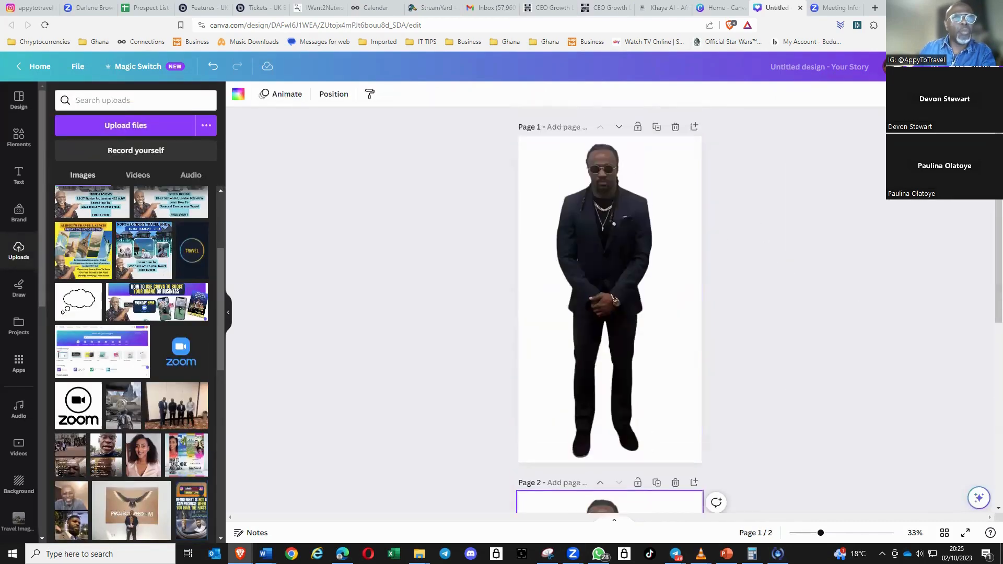
Set up a PNG download of only Page 1 with a transparent background, then close the settings without downloading
{"action": "left_click", "coordinate": [969, 66]}
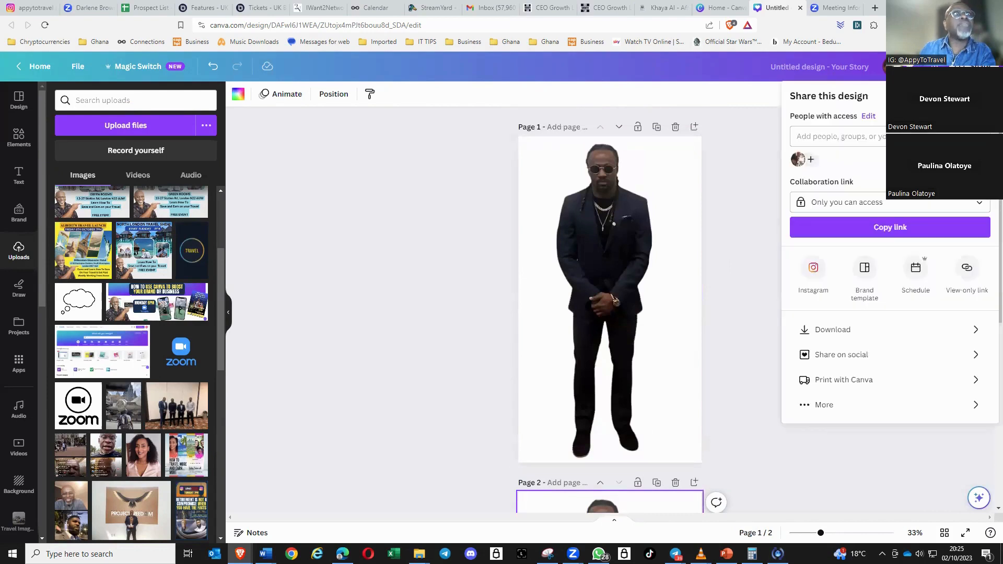
{"action": "left_click", "coordinate": [832, 330]}
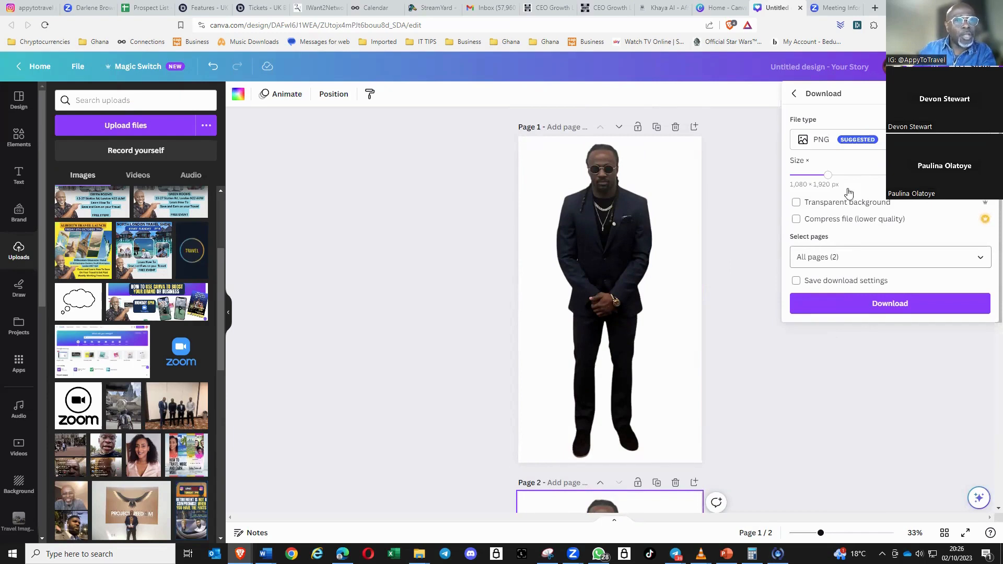
{"action": "left_click", "coordinate": [981, 265]}
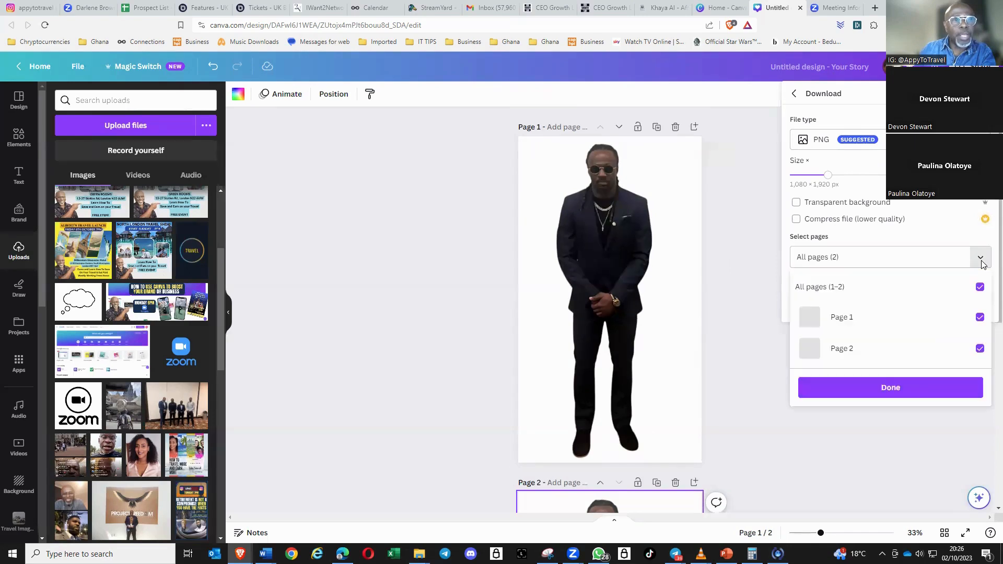
{"action": "left_click", "coordinate": [979, 288]}
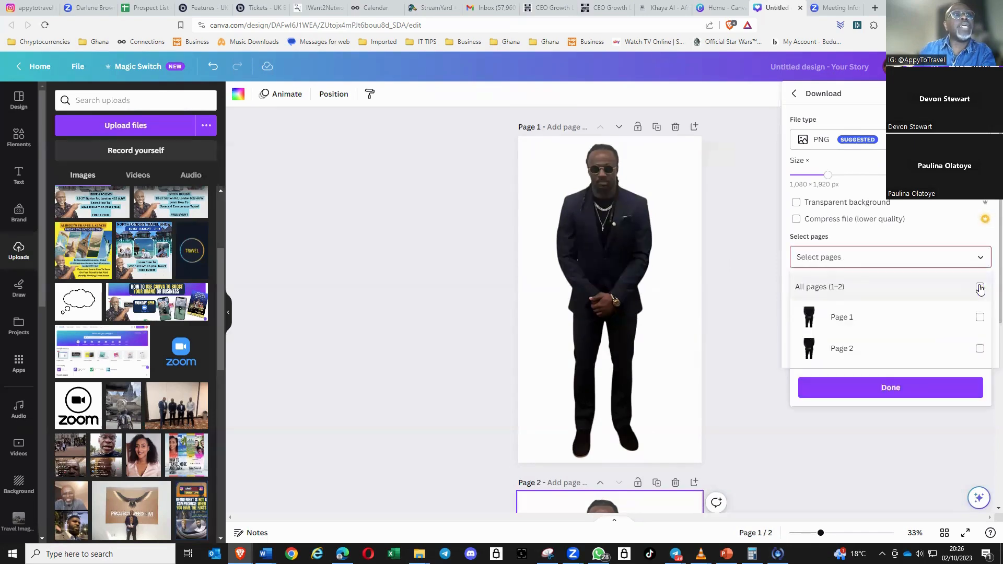
{"action": "left_click", "coordinate": [979, 317]}
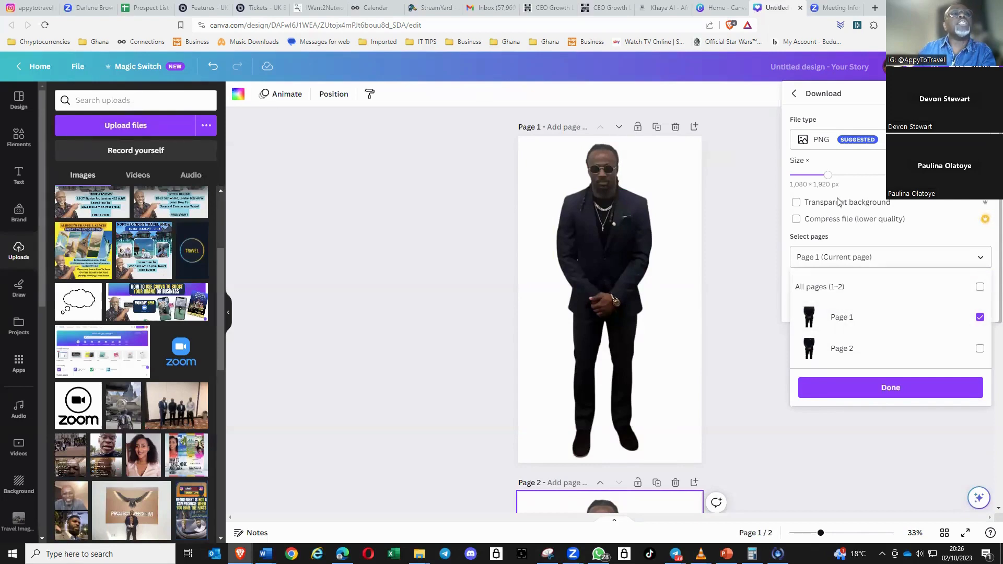
{"action": "left_click", "coordinate": [797, 207]}
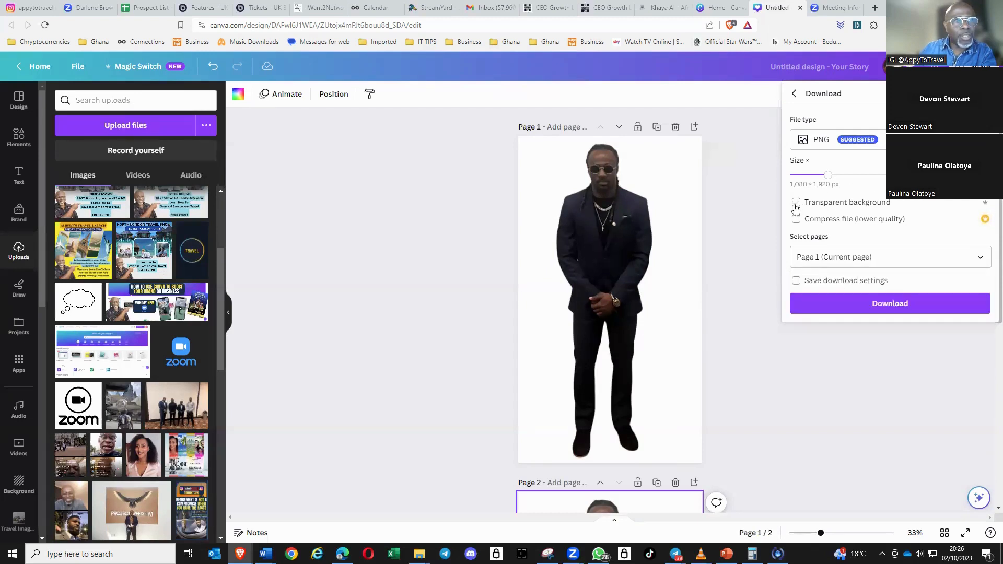
{"action": "left_click", "coordinate": [797, 203]}
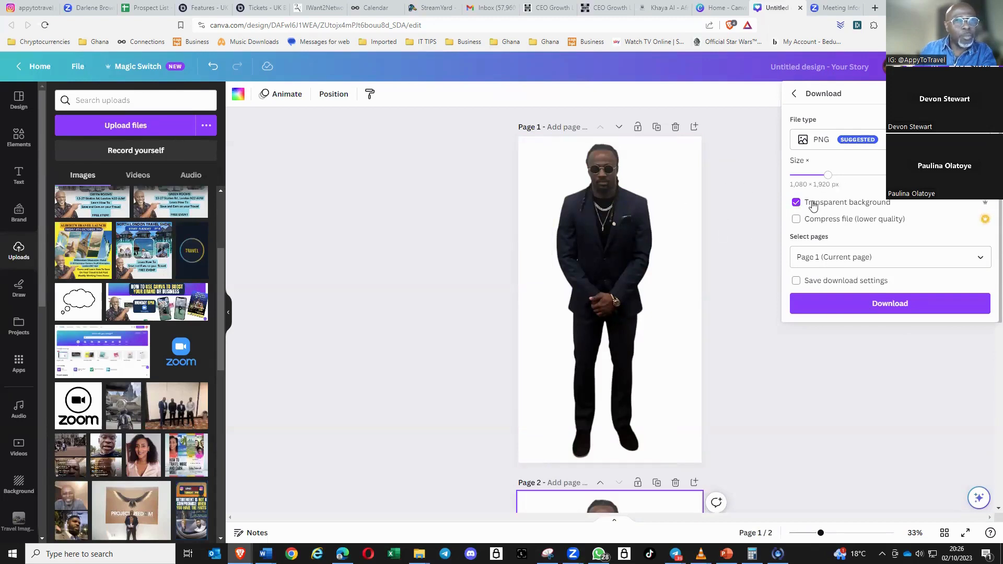
{"action": "left_click", "coordinate": [758, 167]}
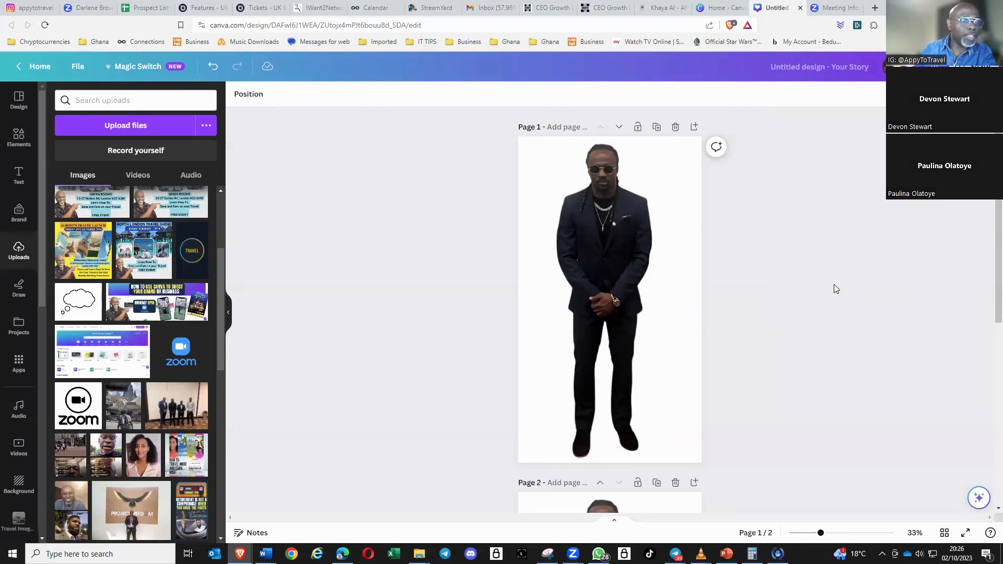
Resize the cutout on page 1 to about five-sixths of the page's height, with empty space above the head
{"action": "left_click", "coordinate": [613, 311]}
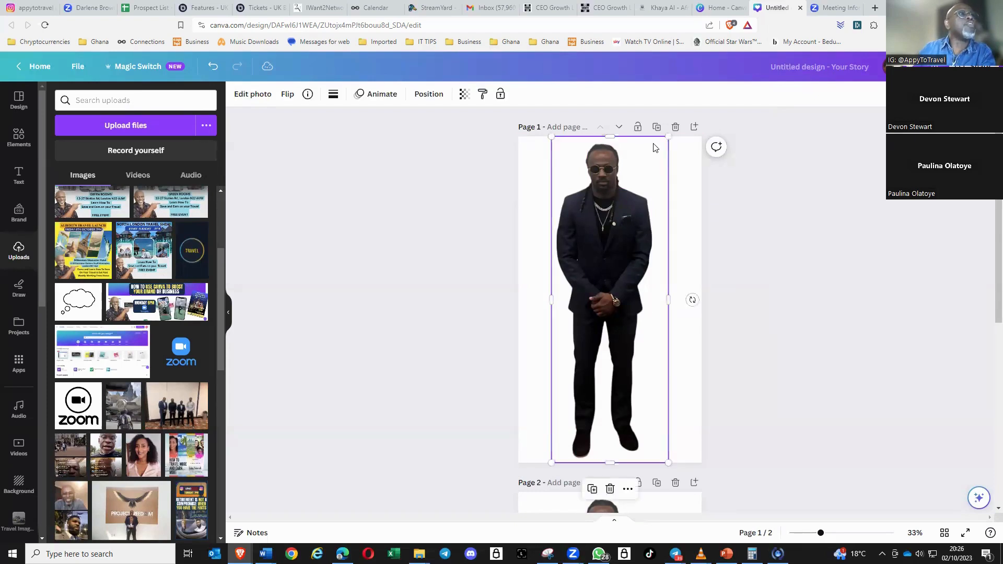
{"action": "left_click_drag", "start_coordinate": [668, 137], "coordinate": [586, 206]}
{"action": "left_click_drag", "start_coordinate": [591, 374], "coordinate": [610, 341]}
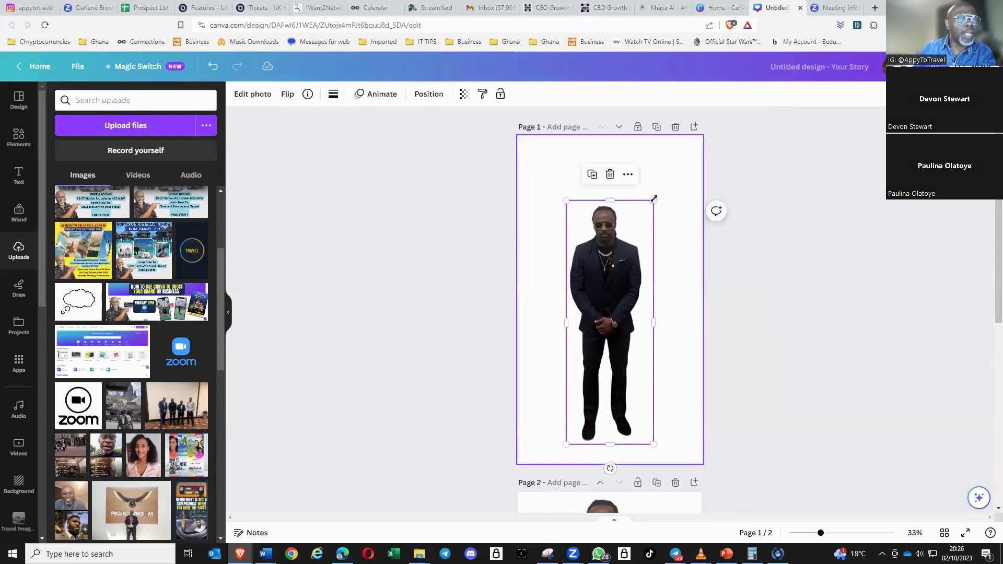
{"action": "left_click_drag", "start_coordinate": [651, 197], "coordinate": [637, 218]}
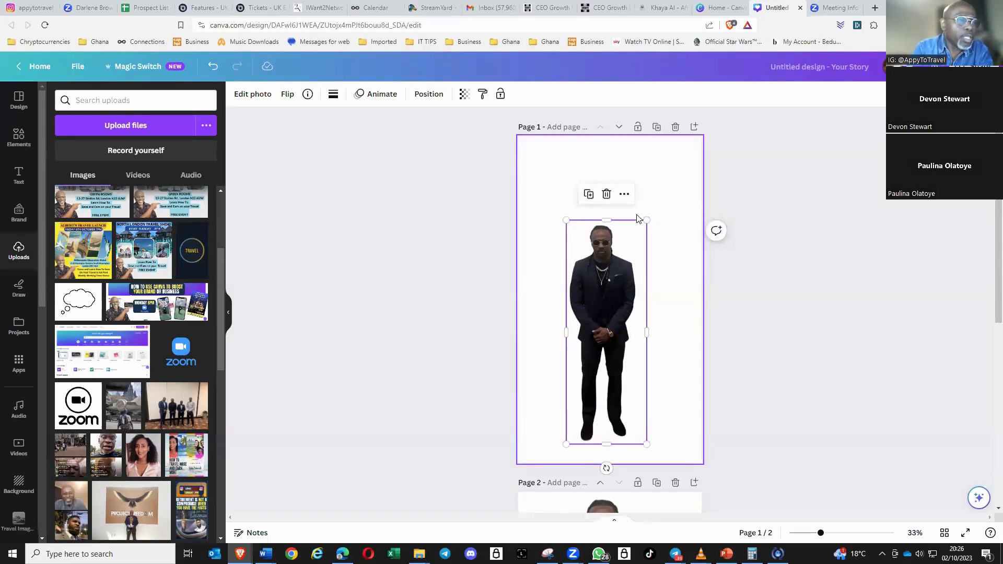
{"action": "left_click", "coordinate": [761, 323]}
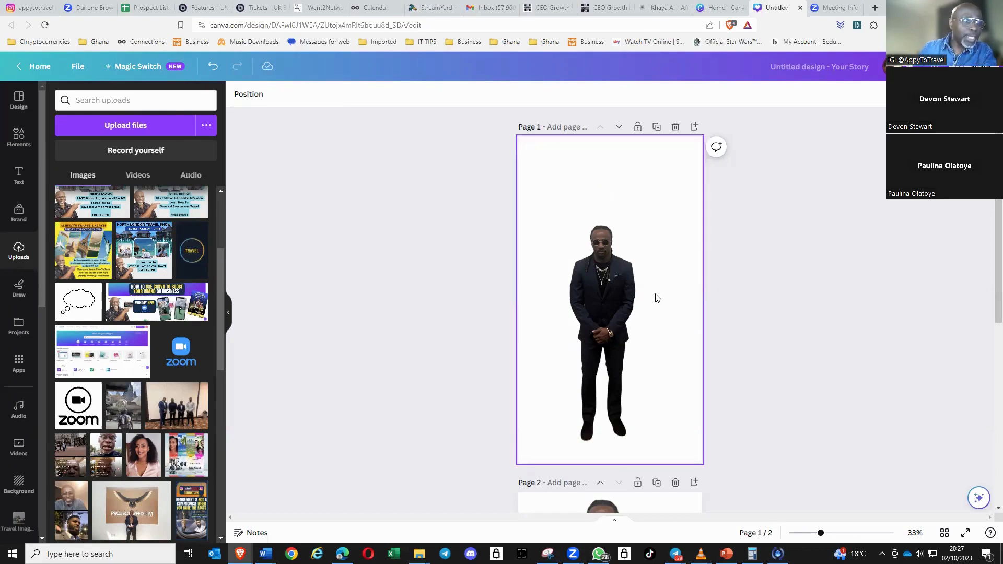
{"action": "left_click", "coordinate": [614, 324]}
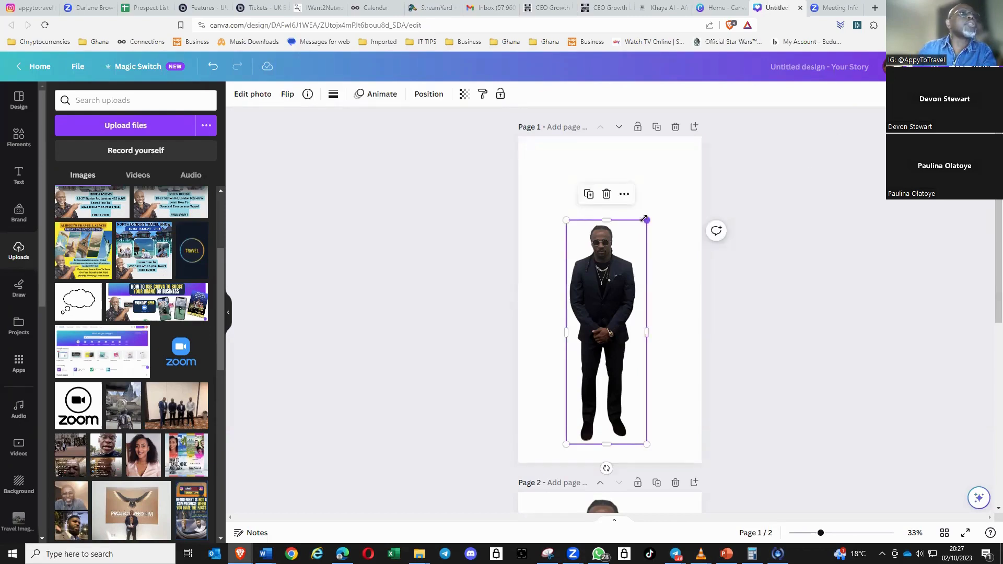
{"action": "left_click_drag", "start_coordinate": [646, 220], "coordinate": [683, 180]}
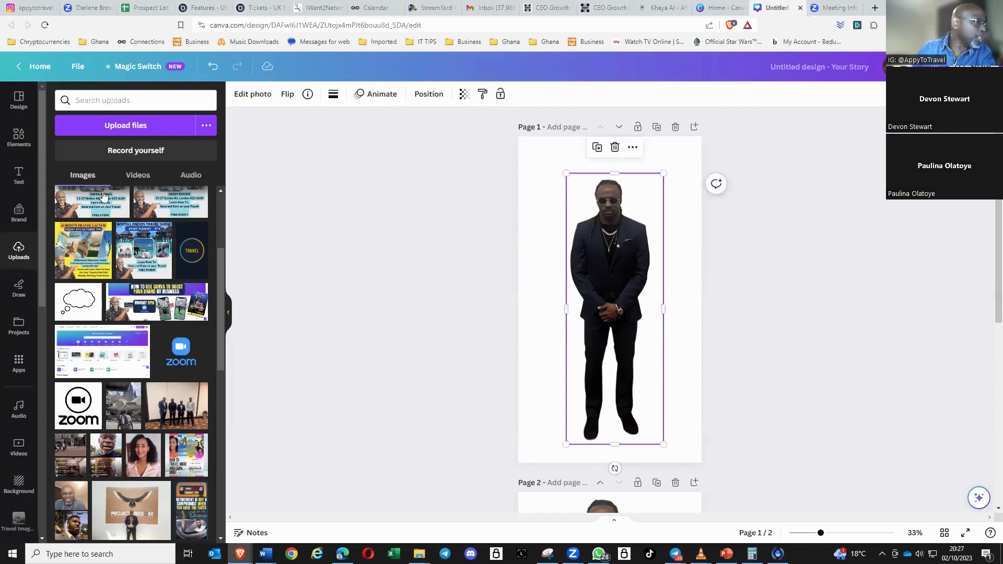
Search the backgrounds for "city buildings" and apply the green mossy brick wall as page 1's background
{"action": "left_click", "coordinate": [21, 481]}
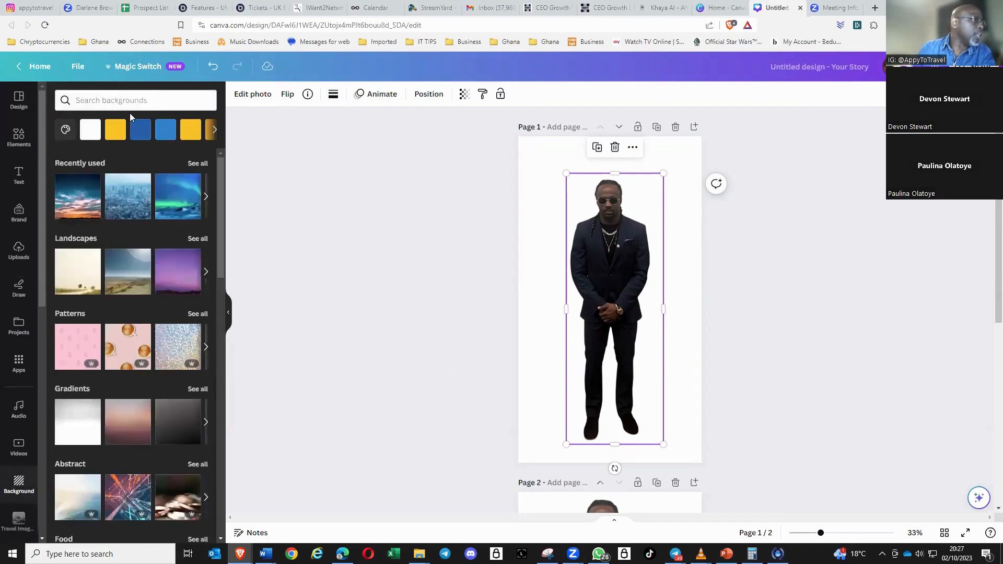
{"action": "left_click", "coordinate": [137, 101]}
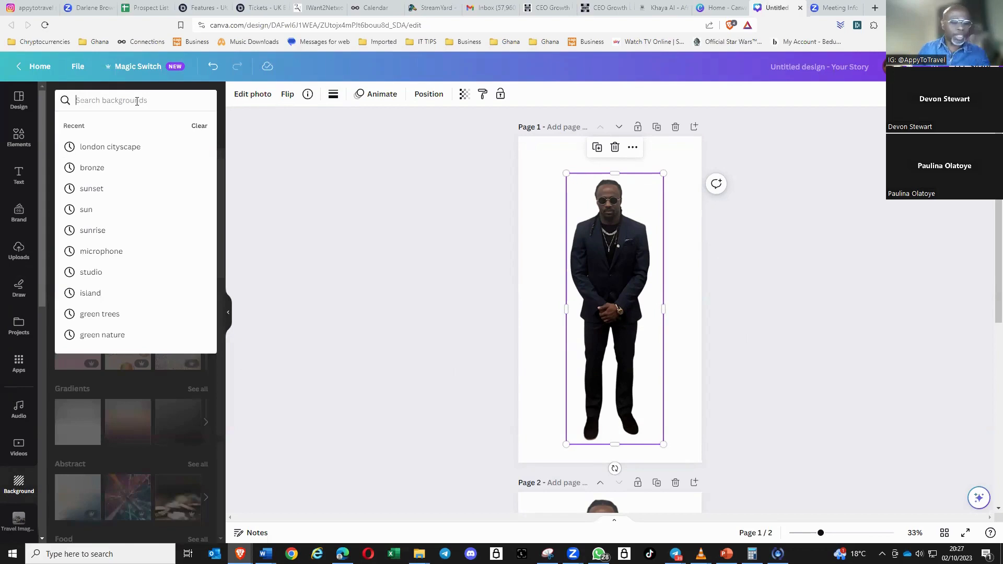
{"action": "type", "text": "city"}
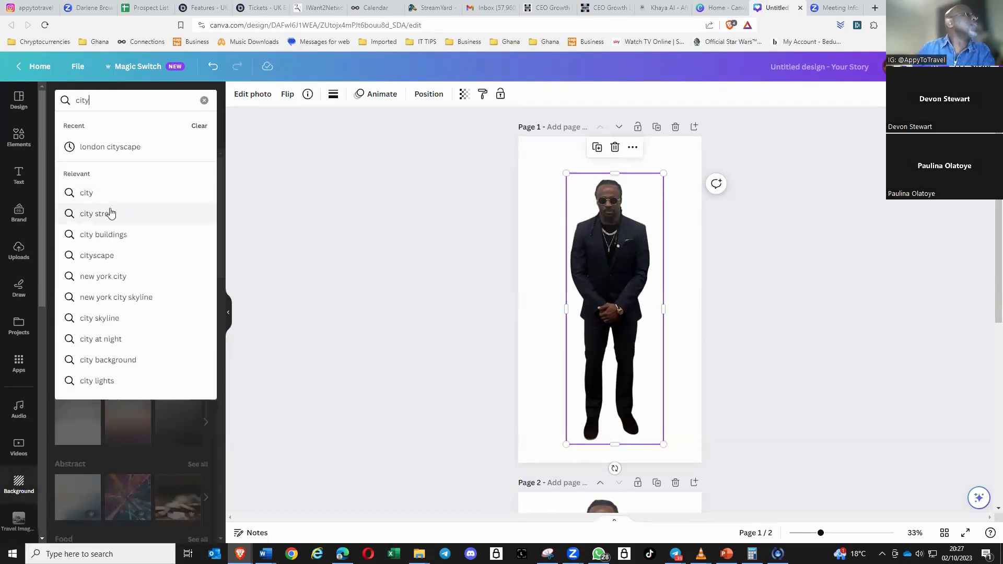
{"action": "left_click", "coordinate": [105, 235]}
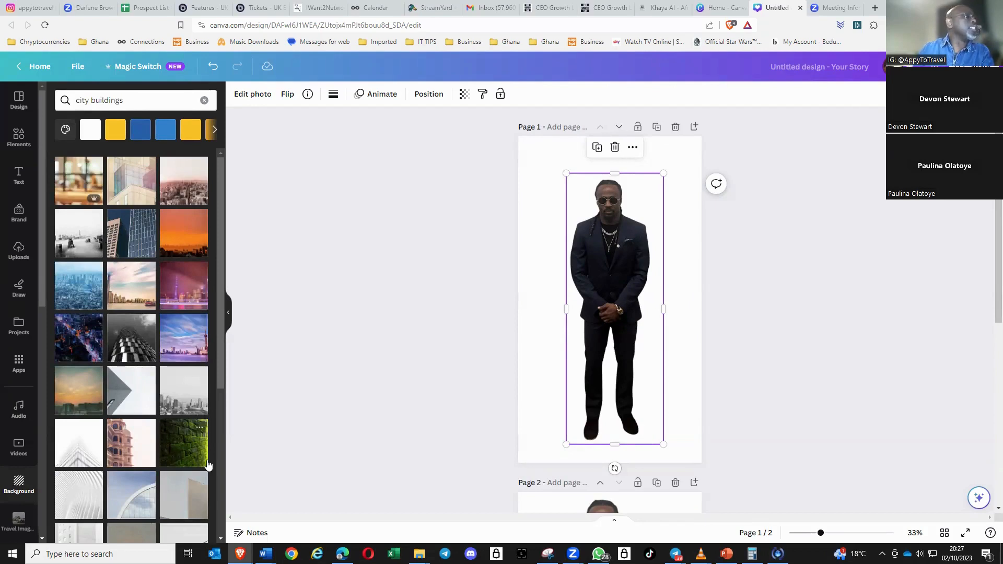
{"action": "left_click", "coordinate": [178, 453]}
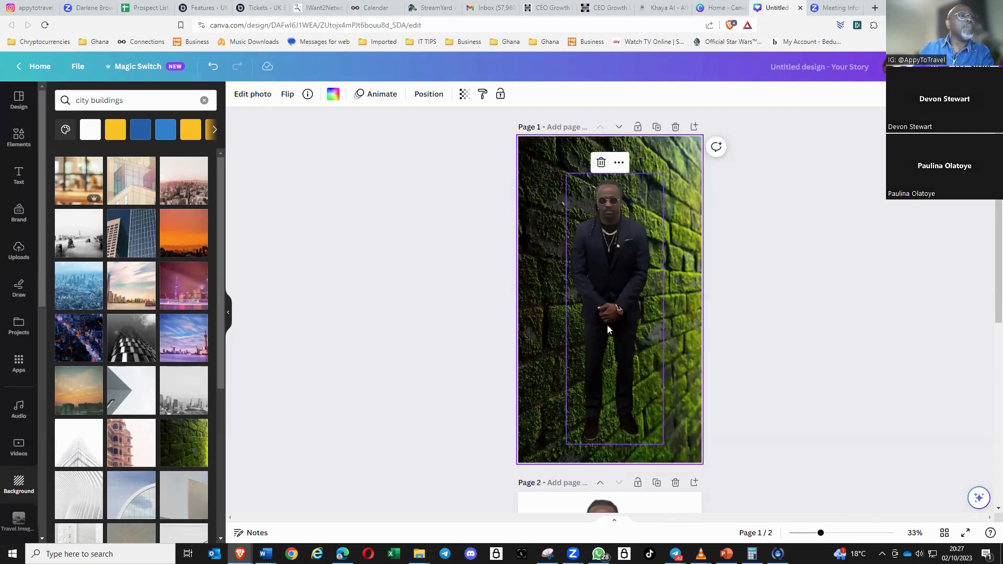
Lower and enlarge the cutout so the man shows from about the hips up, then undo the last enlargement
{"action": "left_click_drag", "start_coordinate": [606, 325], "coordinate": [606, 449]}
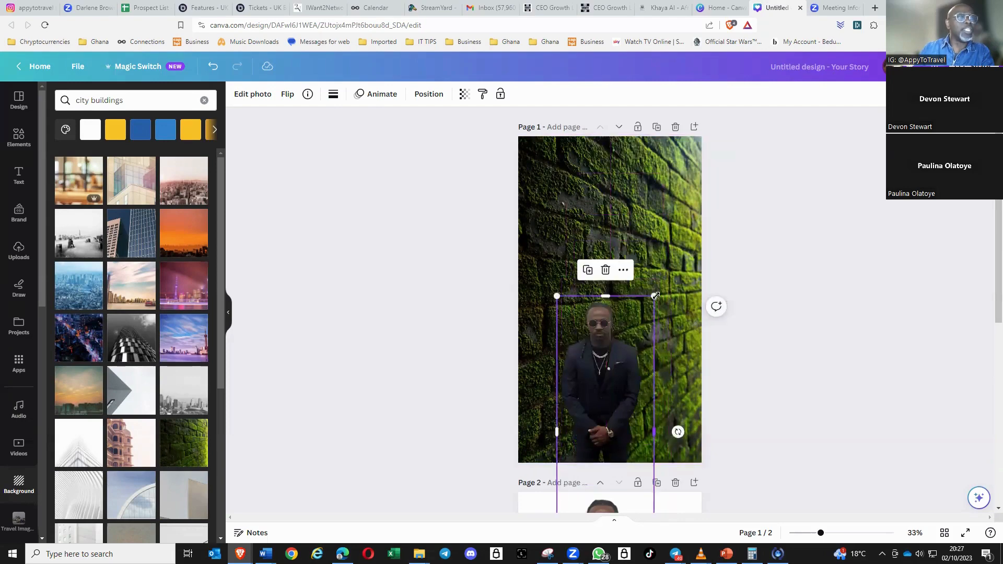
{"action": "left_click_drag", "start_coordinate": [654, 296], "coordinate": [770, 152]}
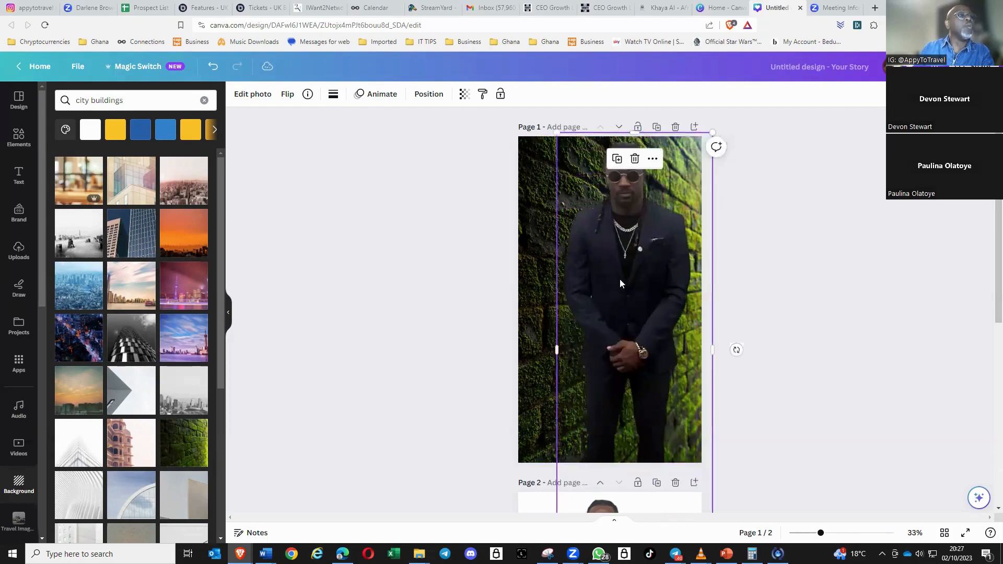
{"action": "left_click_drag", "start_coordinate": [620, 315], "coordinate": [599, 396]}
{"action": "mouse_move", "coordinate": [703, 207]}
{"action": "left_mouse_down"}
{"action": "mouse_move", "coordinate": [724, 185]}
{"action": "mouse_move", "coordinate": [704, 182]}
{"action": "left_mouse_up"}
{"action": "left_click", "coordinate": [681, 219]}
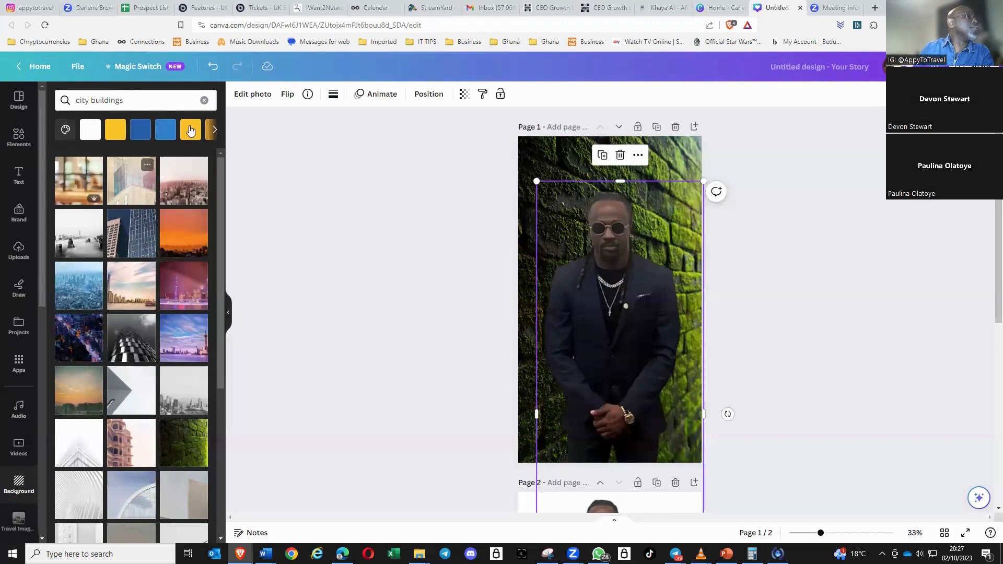
{"action": "left_click", "coordinate": [212, 68]}
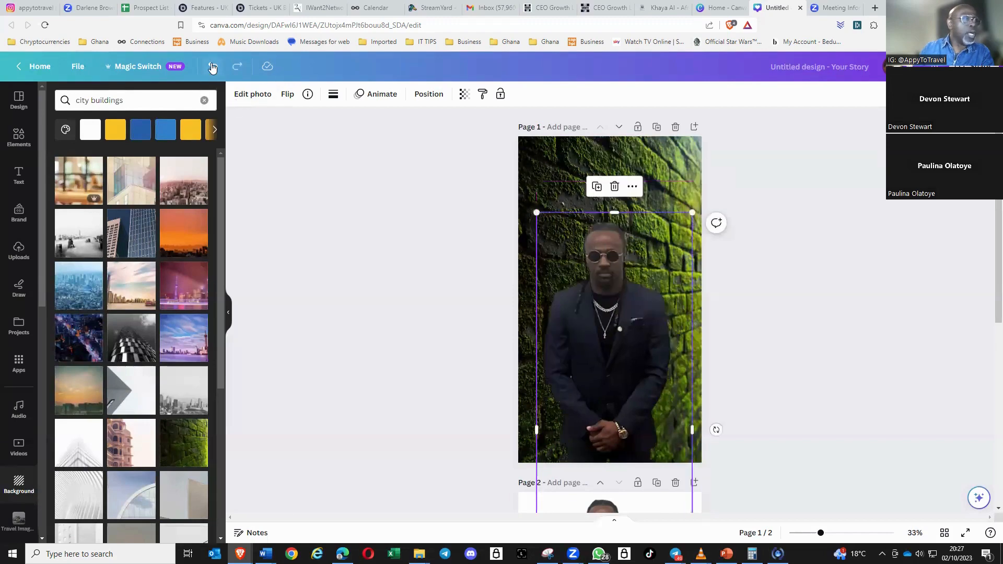
Undo back to the full-length cutout on page 1's plain white background, and move the man to the page's lower-right corner
{"action": "left_click", "coordinate": [212, 67]}
{"action": "left_click", "coordinate": [212, 68]}
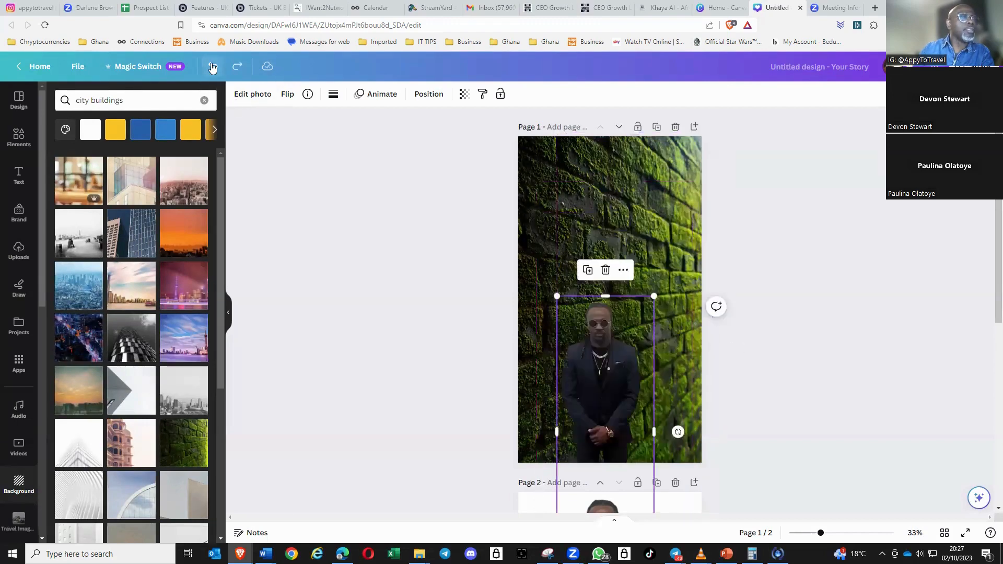
{"action": "left_click", "coordinate": [212, 68]}
{"action": "left_click", "coordinate": [212, 67]}
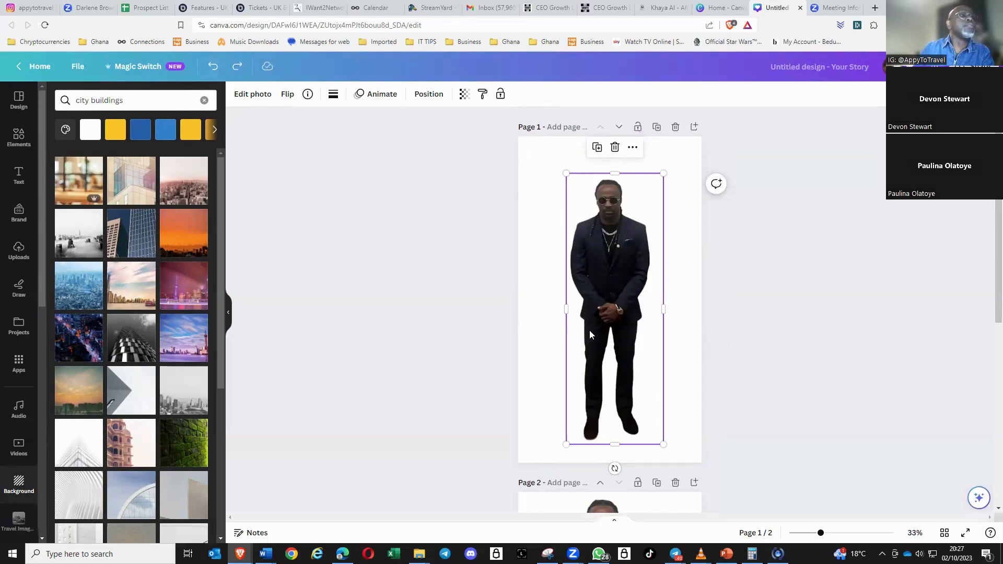
{"action": "left_click_drag", "start_coordinate": [616, 311], "coordinate": [655, 328]}
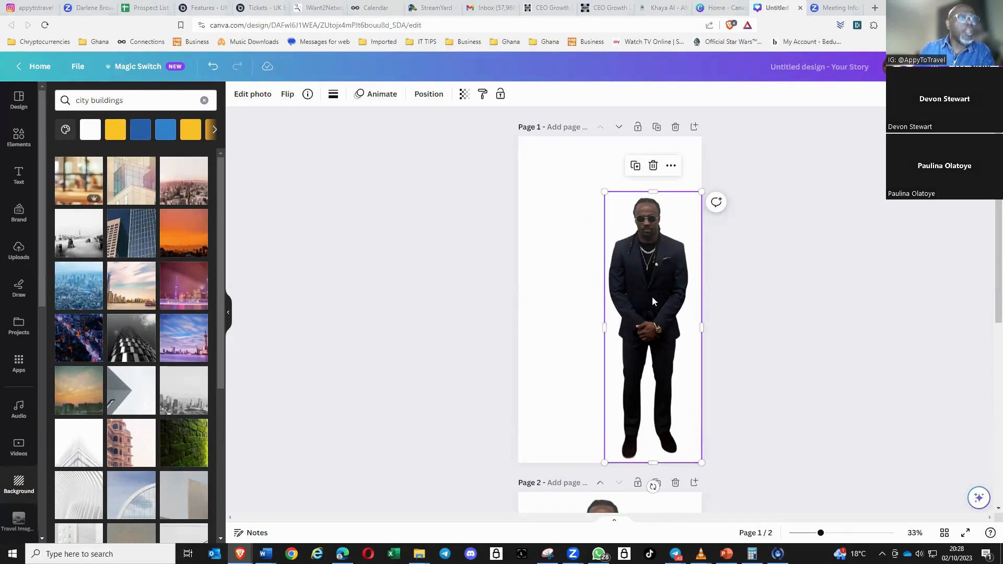
{"action": "left_click_drag", "start_coordinate": [652, 297], "coordinate": [650, 297]}
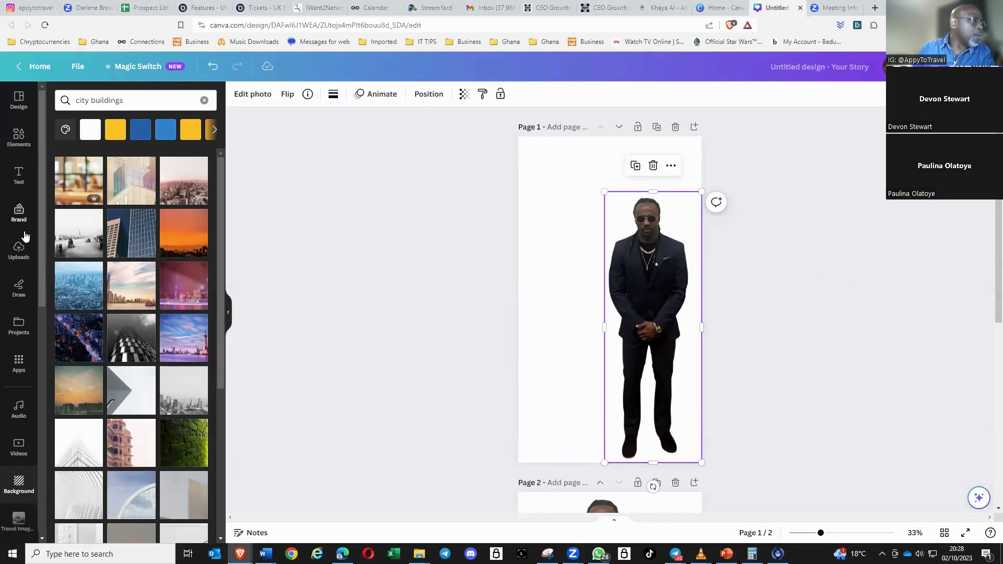
Examine the available text styles and ready-made font combinations
{"action": "left_click", "coordinate": [19, 171]}
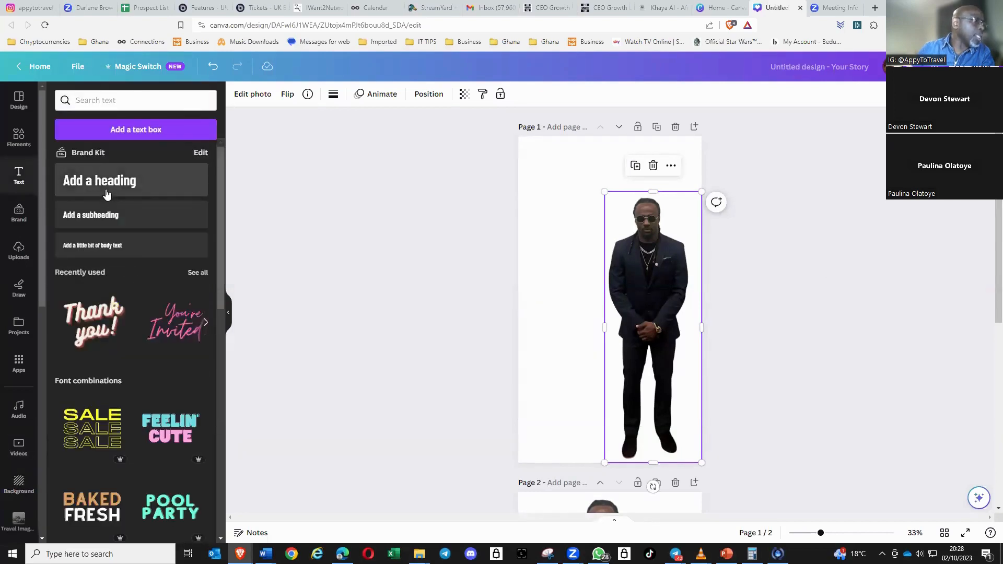
{"action": "scroll", "coordinate": [146, 357], "scroll_direction": "down", "scroll_amount": 1}
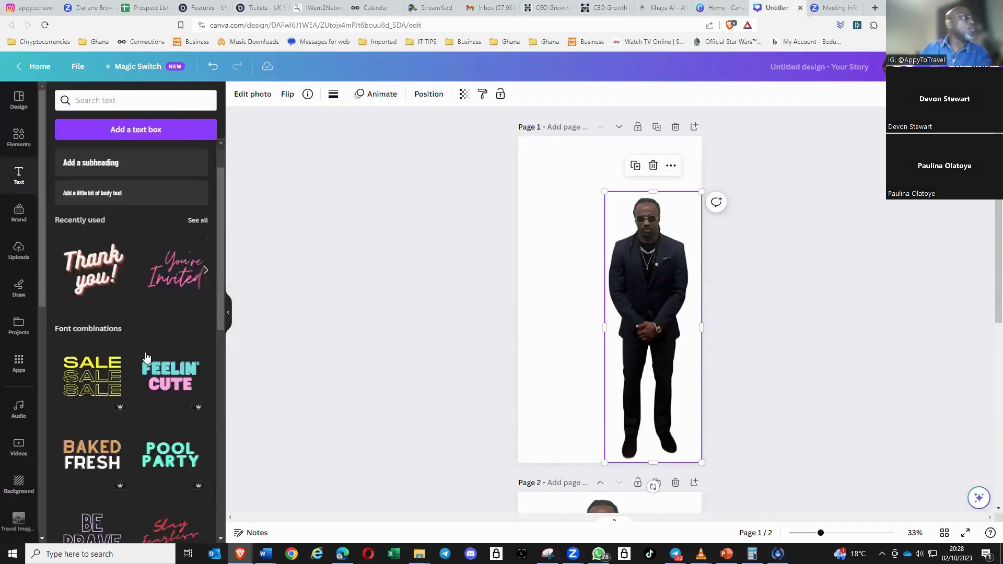
{"action": "scroll", "coordinate": [147, 357], "scroll_direction": "down", "scroll_amount": 5}
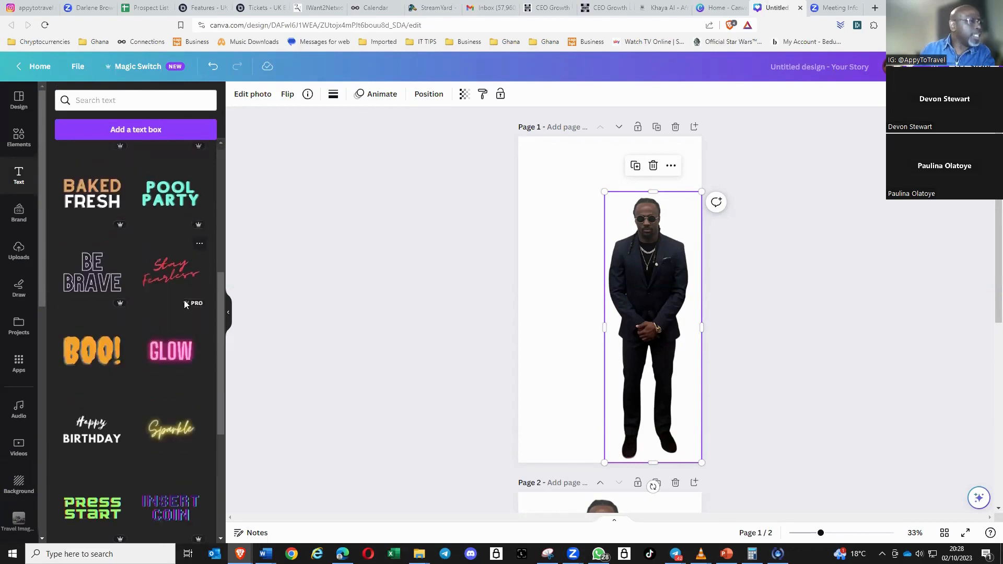
{"action": "mouse_move", "coordinate": [189, 313]}
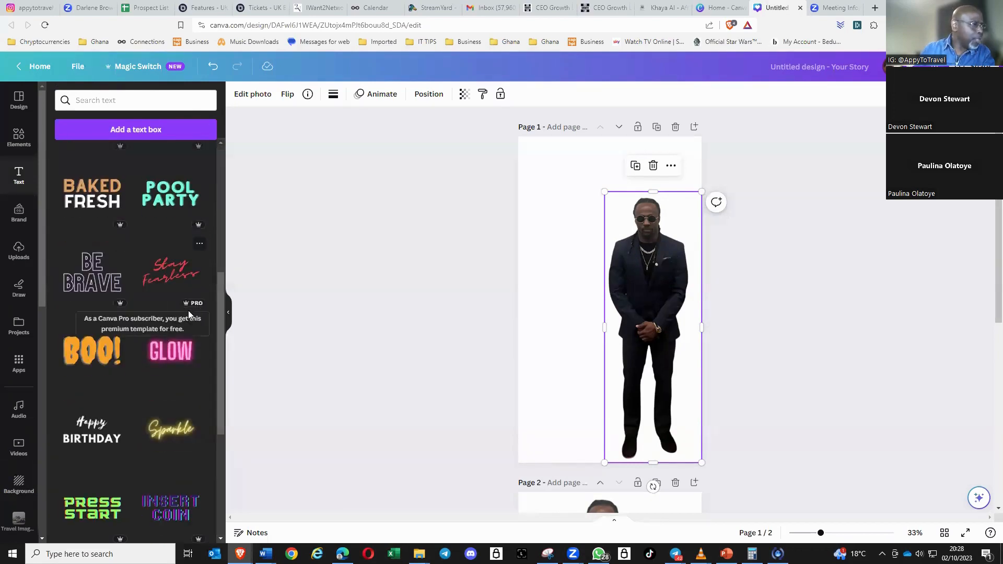
{"action": "scroll", "coordinate": [146, 395], "scroll_direction": "down", "scroll_amount": 5}
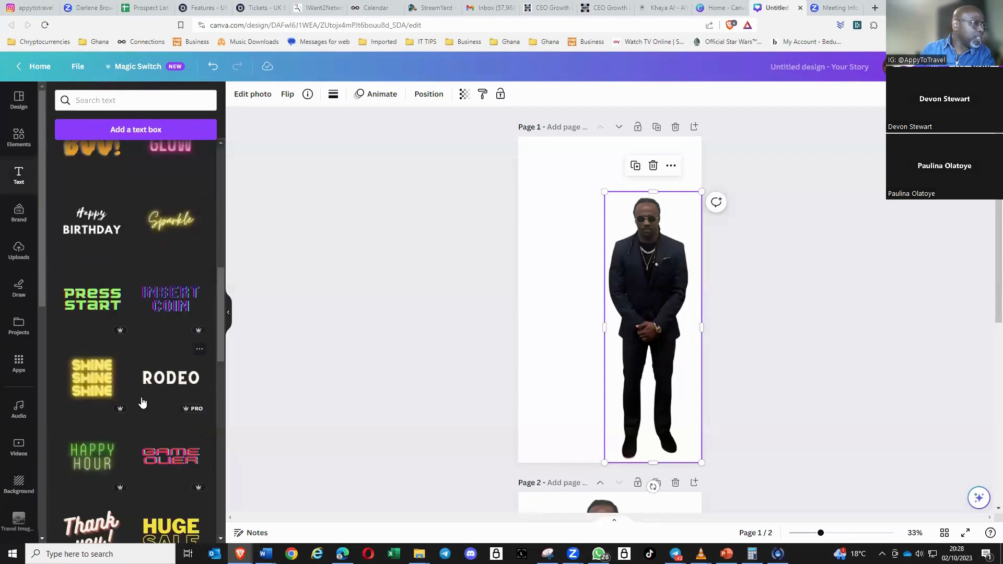
{"action": "scroll", "coordinate": [142, 402], "scroll_direction": "down", "scroll_amount": 3}
{"action": "scroll", "coordinate": [142, 402], "scroll_direction": "down", "scroll_amount": 3}
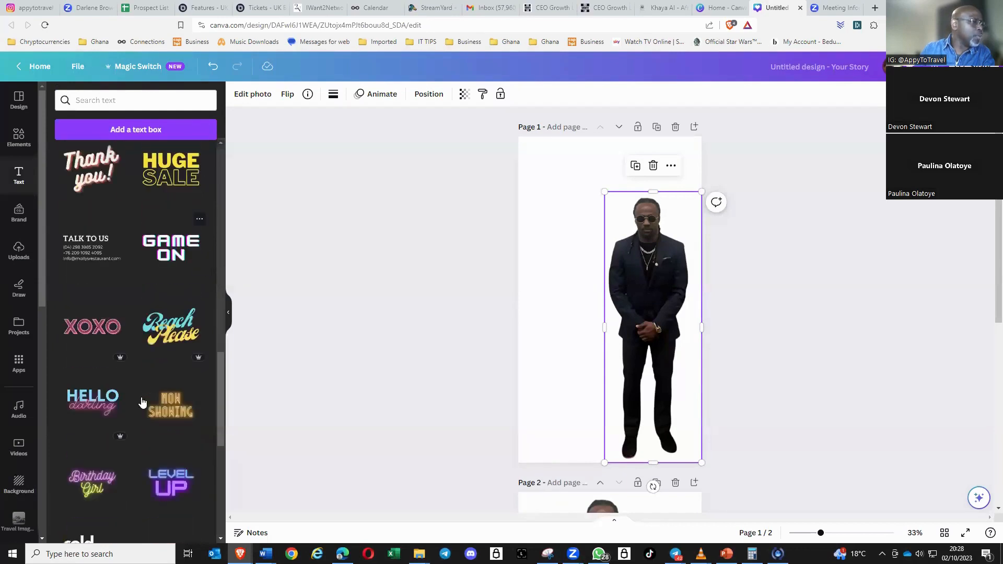
{"action": "scroll", "coordinate": [162, 460], "scroll_direction": "up", "scroll_amount": 13}
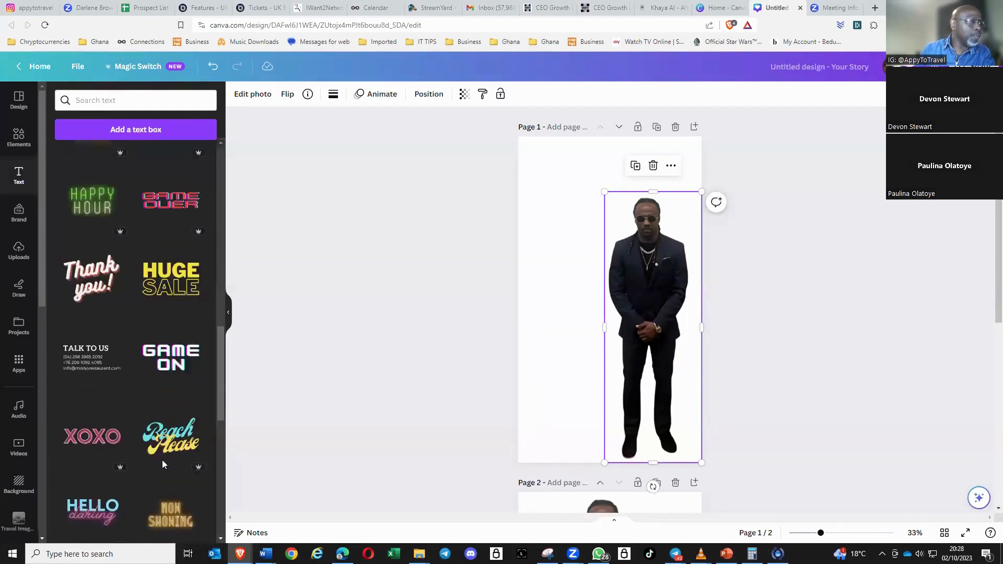
{"action": "scroll", "coordinate": [153, 432], "scroll_direction": "up", "scroll_amount": 4}
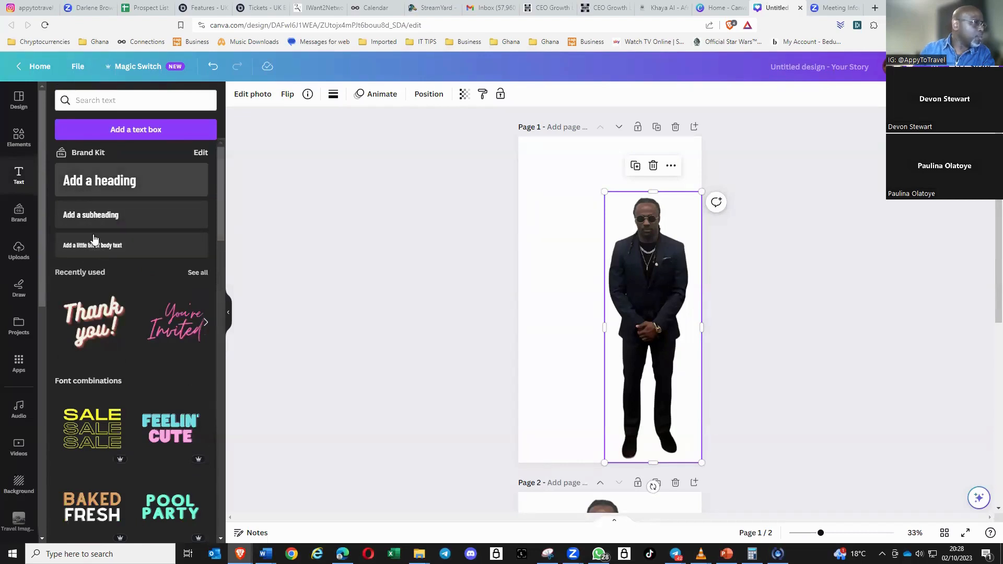
Add a heading to page 1, enlarge it to font size 106 and place it above the man's head
{"action": "left_click", "coordinate": [96, 181]}
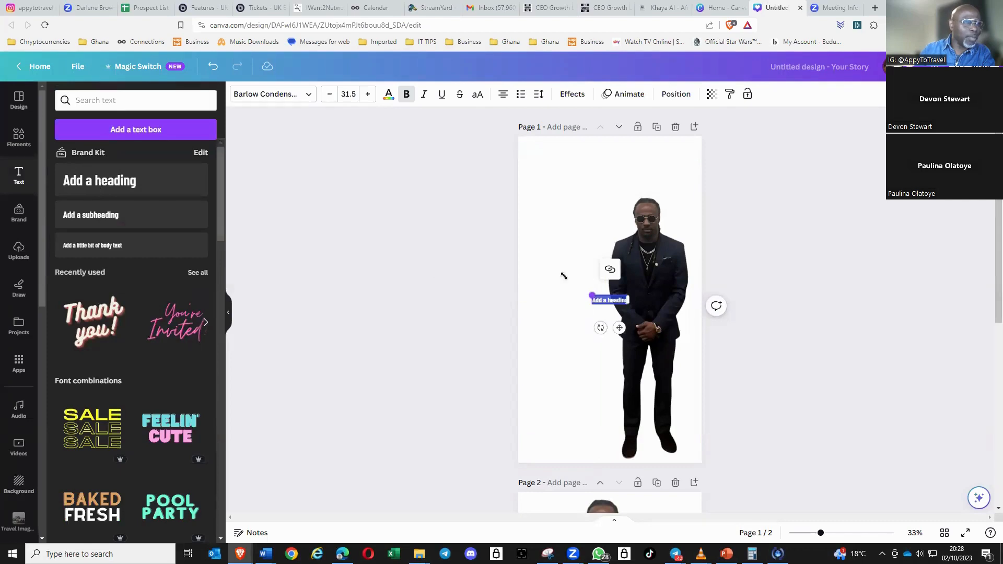
{"action": "left_click_drag", "start_coordinate": [563, 276], "coordinate": [551, 267]}
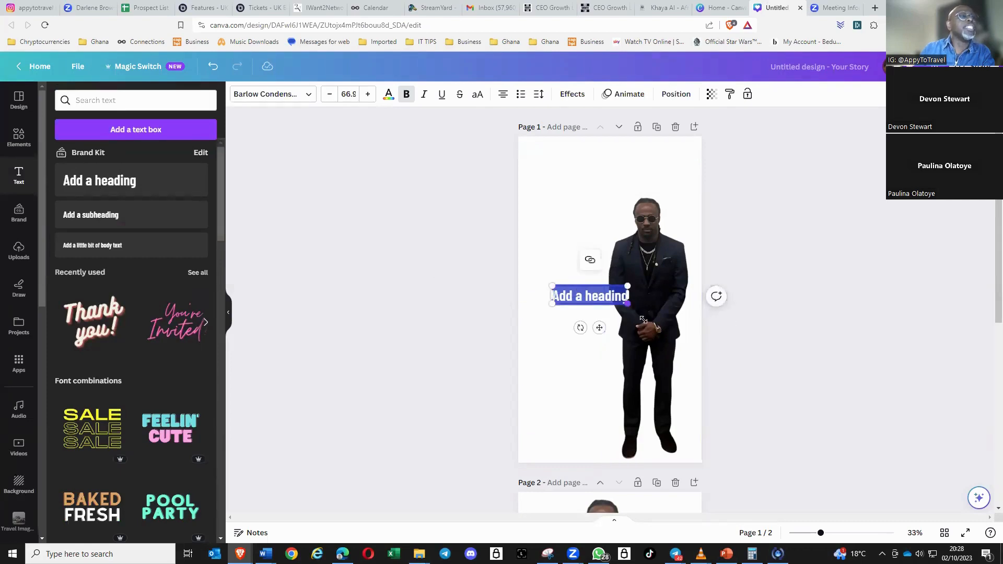
{"action": "left_click_drag", "start_coordinate": [642, 319], "coordinate": [685, 345]}
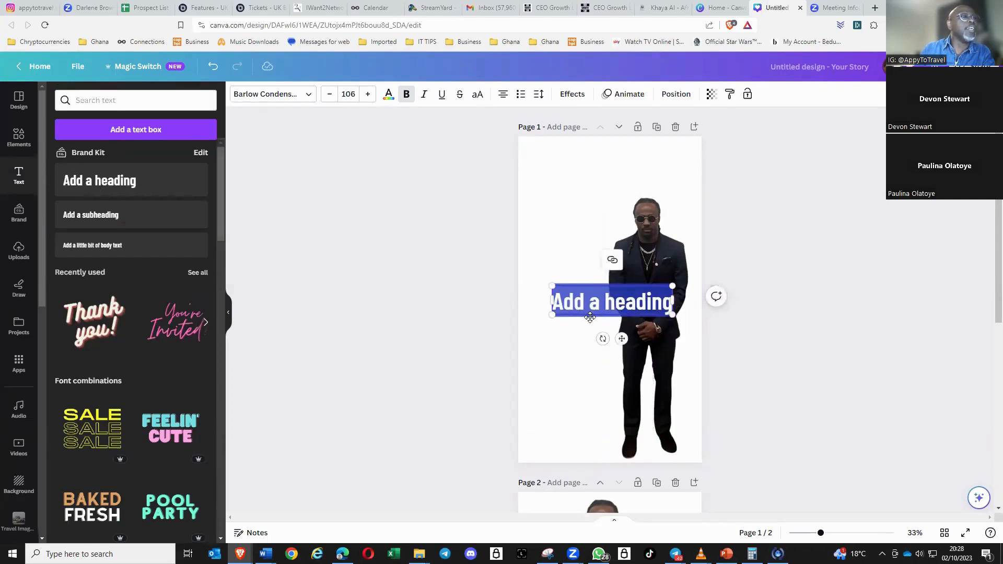
{"action": "left_click_drag", "start_coordinate": [589, 317], "coordinate": [585, 179]}
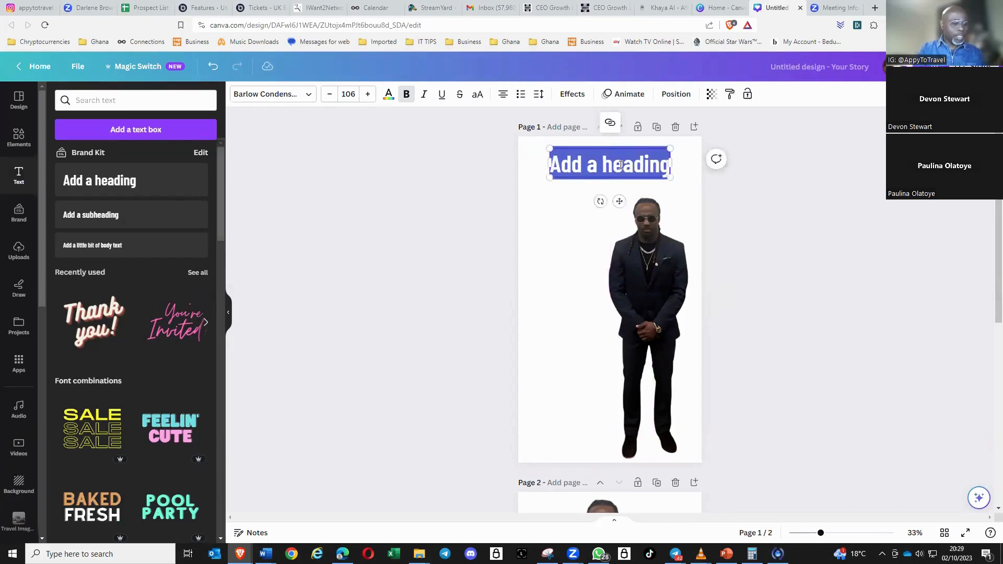
Replace the heading text with "Sunday Night", enlarge it to font size 128 and break it so "Night" sits on a second line
{"action": "type", "text": "Sun"}
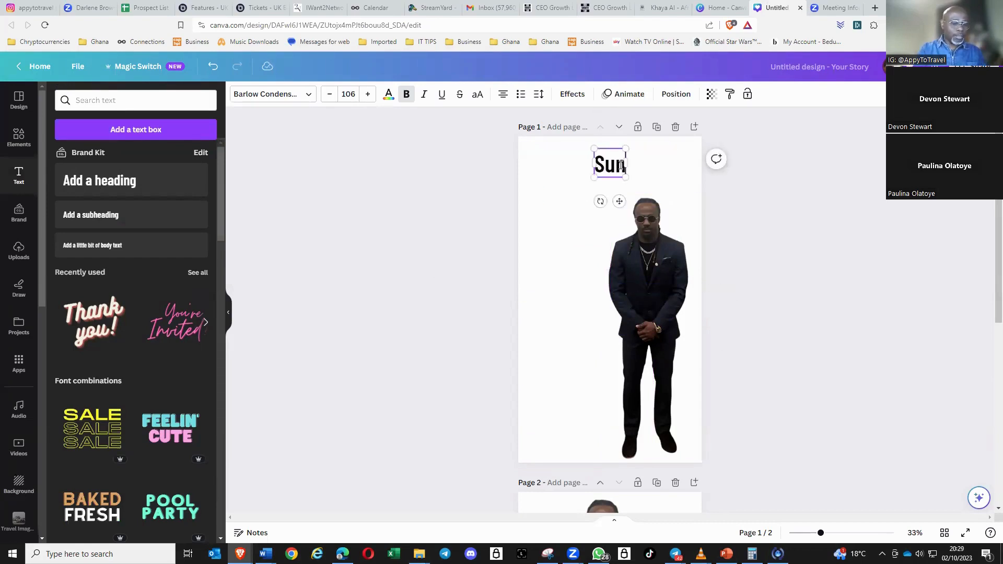
{"action": "type", "text": "day"}
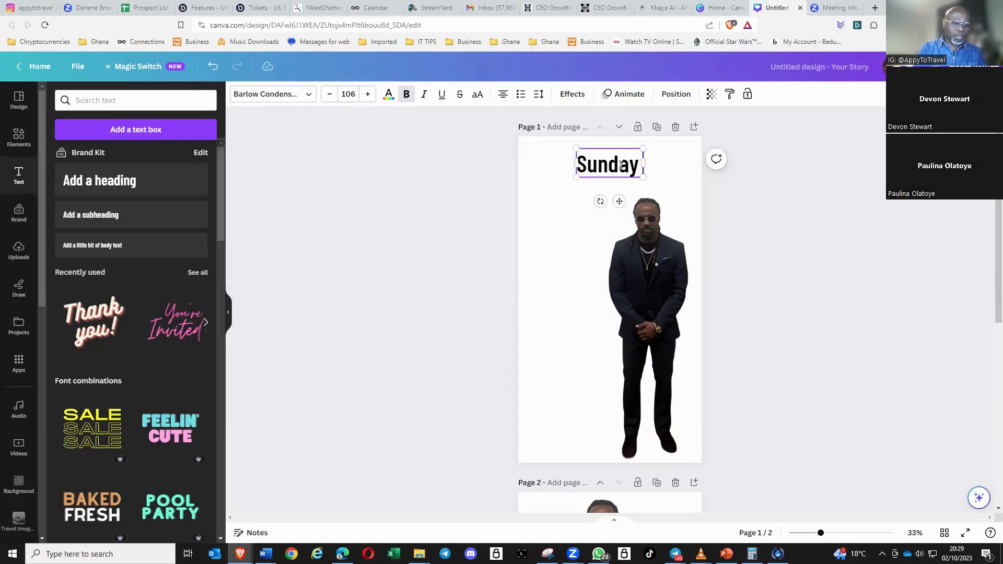
{"action": "type", "text": " Night"}
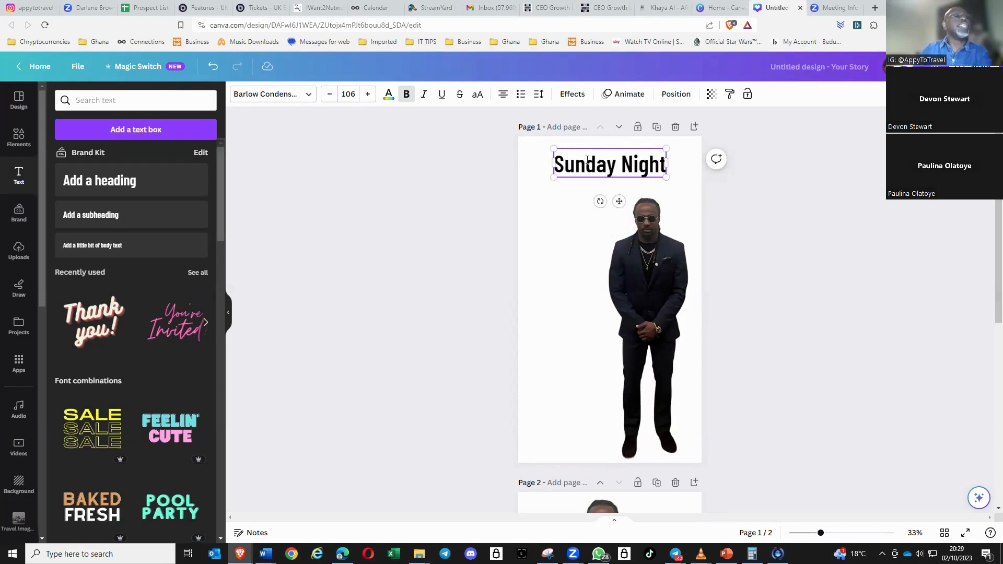
{"action": "left_click_drag", "start_coordinate": [677, 191], "coordinate": [680, 193]}
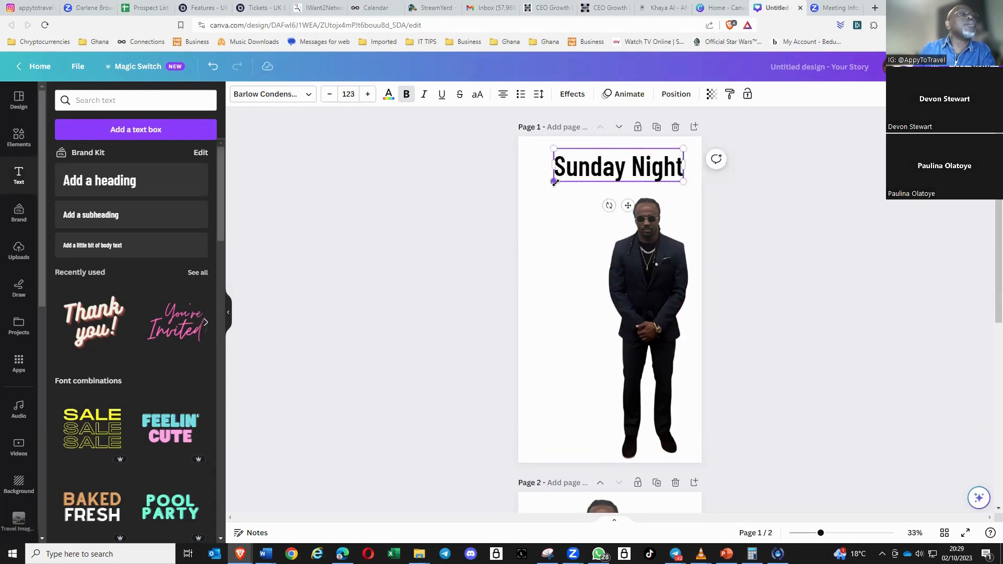
{"action": "left_click_drag", "start_coordinate": [555, 182], "coordinate": [547, 182]}
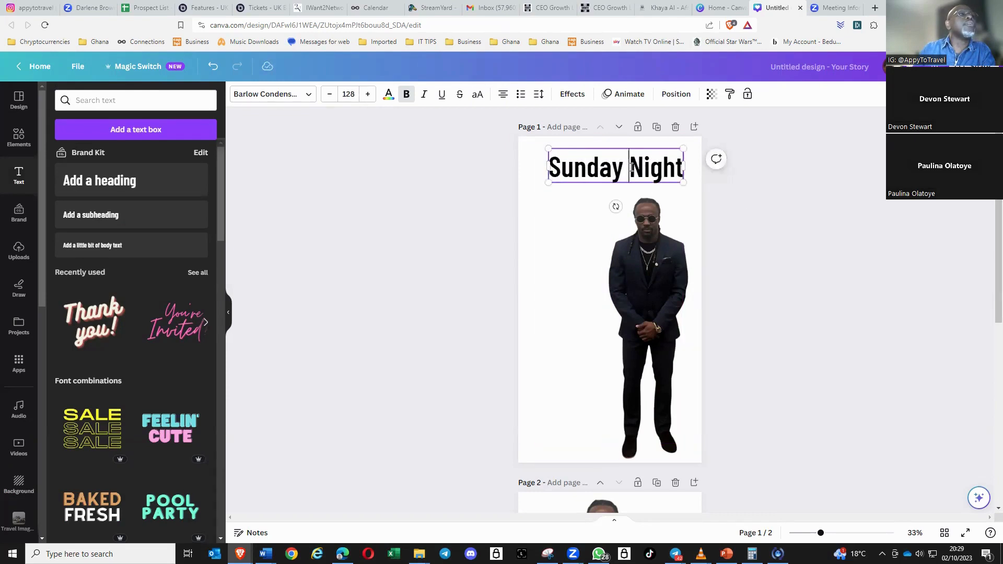
{"action": "key", "text": "Return"}
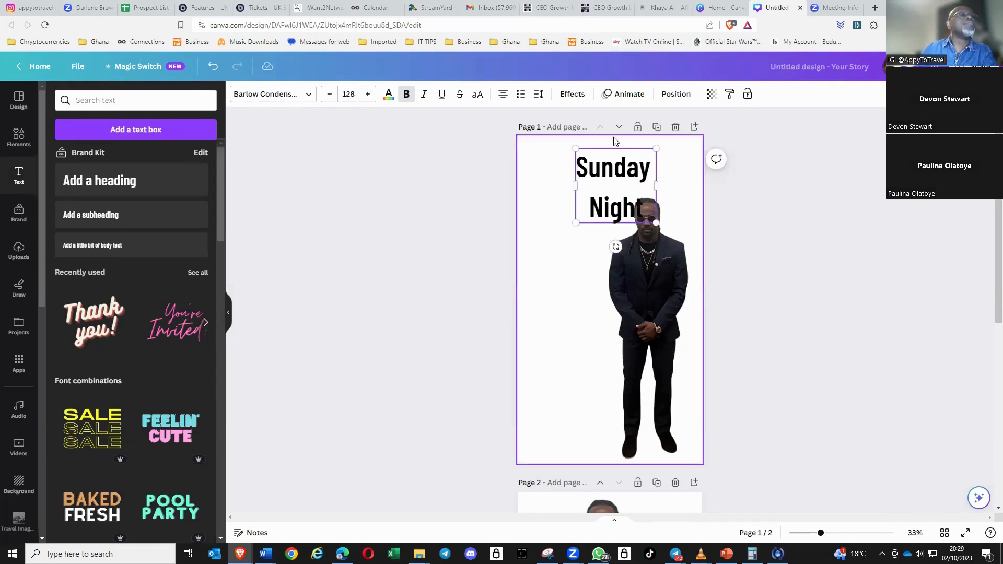
Crop the man's cutout to head and chest, and place it below the "Sunday Night" heading at about two-thirds of the page's width
{"action": "left_click", "coordinate": [655, 278]}
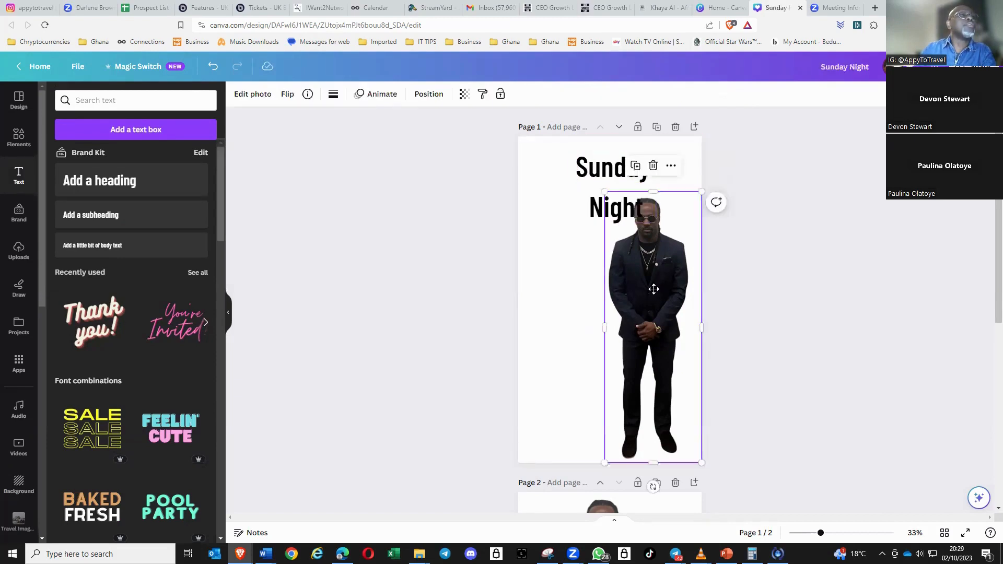
{"action": "left_click_drag", "start_coordinate": [653, 288], "coordinate": [644, 319]}
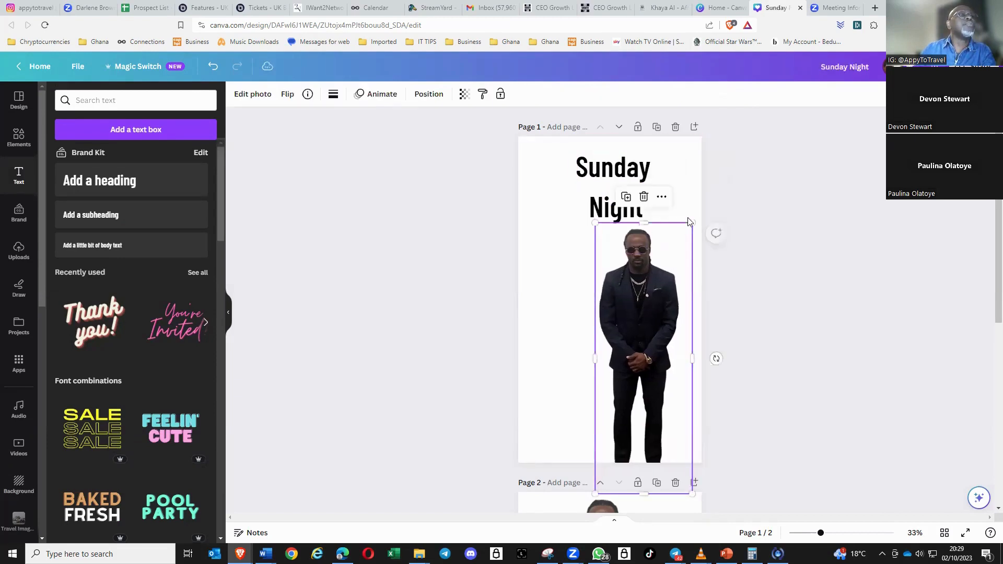
{"action": "left_click_drag", "start_coordinate": [686, 230], "coordinate": [671, 246]}
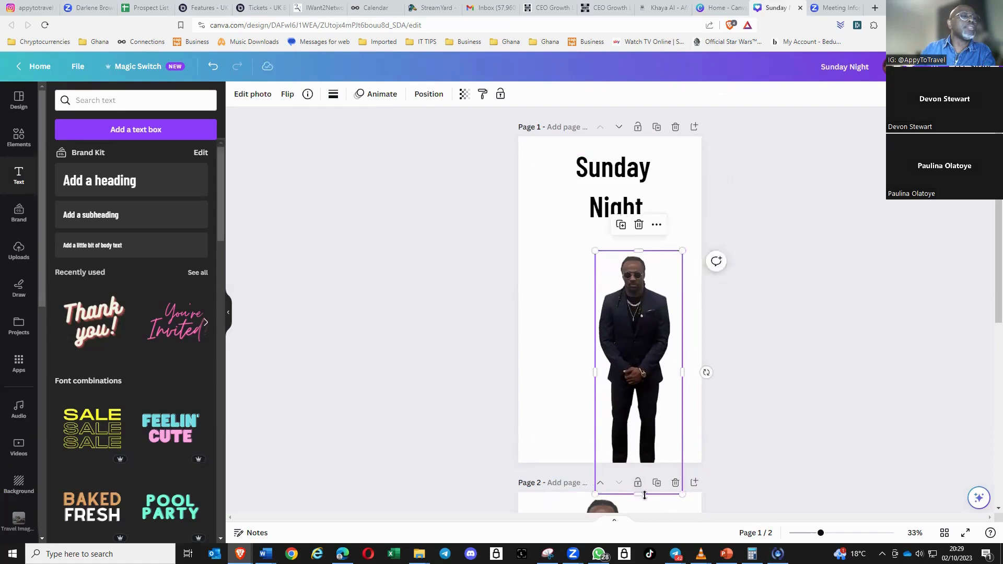
{"action": "left_click_drag", "start_coordinate": [639, 495], "coordinate": [560, 387]}
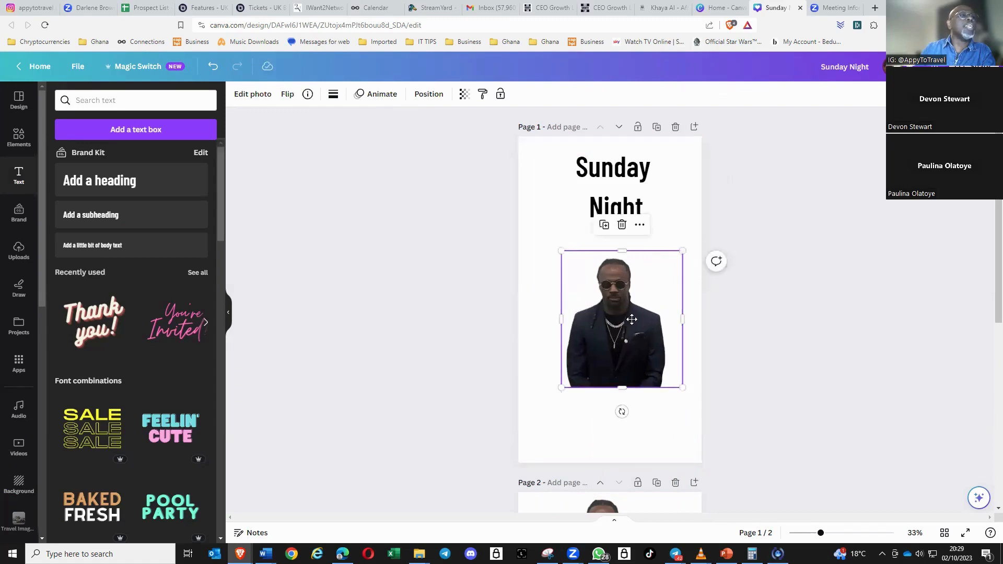
{"action": "mouse_move", "coordinate": [625, 319]}
{"action": "left_mouse_down"}
{"action": "mouse_move", "coordinate": [640, 317]}
{"action": "mouse_move", "coordinate": [621, 334]}
{"action": "left_mouse_up"}
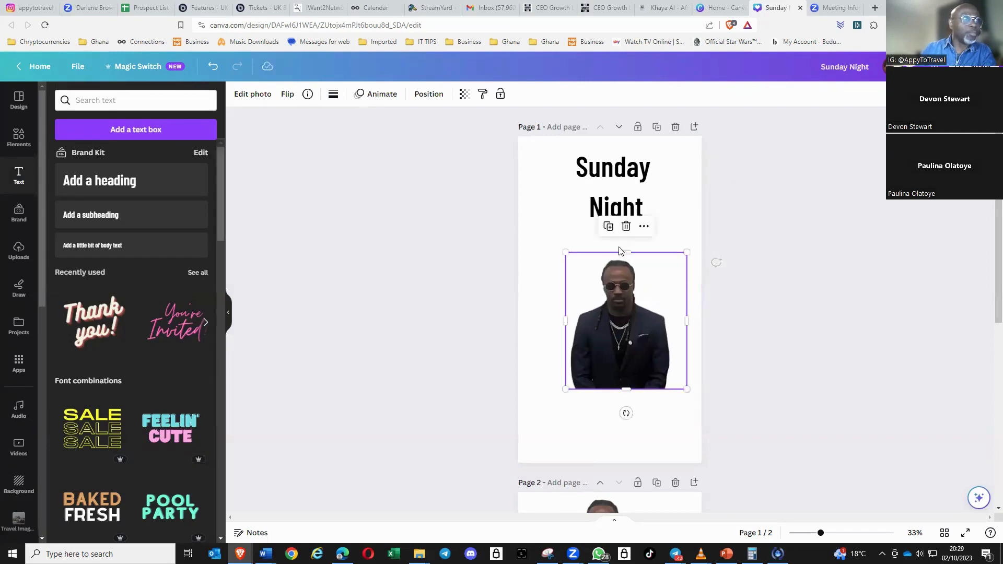
Enlarge the "Sunday Night" heading to font size 179, keeping it above the man's cutout
{"action": "left_click", "coordinate": [622, 183]}
{"action": "left_click_drag", "start_coordinate": [575, 223], "coordinate": [558, 240]}
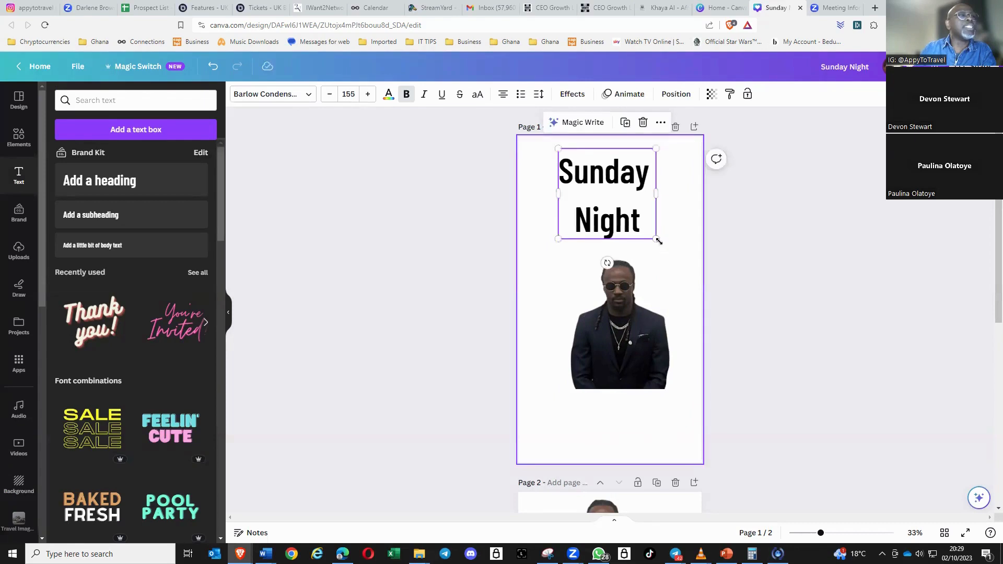
{"action": "left_click_drag", "start_coordinate": [657, 238], "coordinate": [671, 252]}
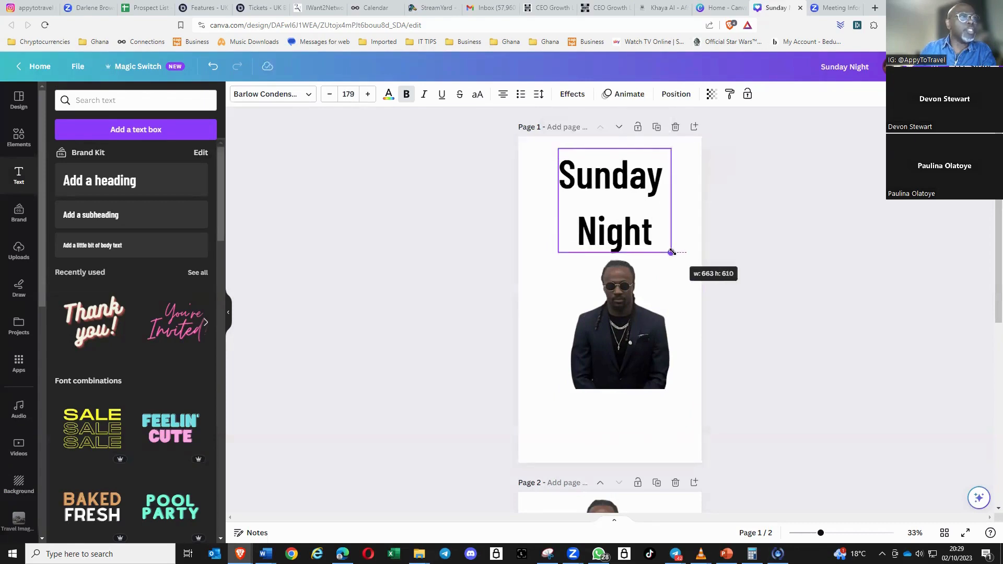
Set the line spacing of the whole "Sunday Night" heading to 1.17
{"action": "left_click", "coordinate": [654, 233]}
{"action": "left_click_drag", "start_coordinate": [654, 233], "coordinate": [566, 182]}
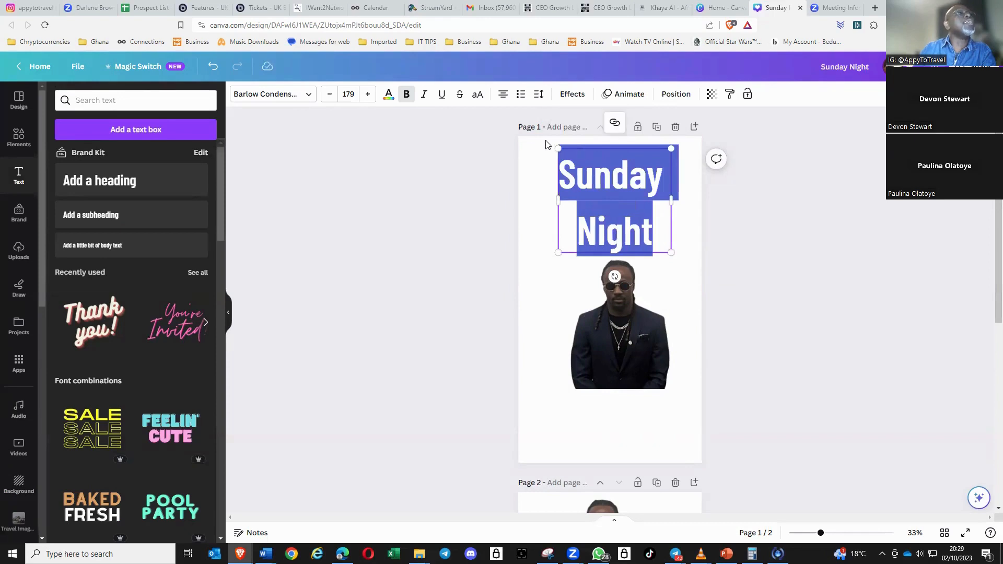
{"action": "left_click", "coordinate": [540, 95]}
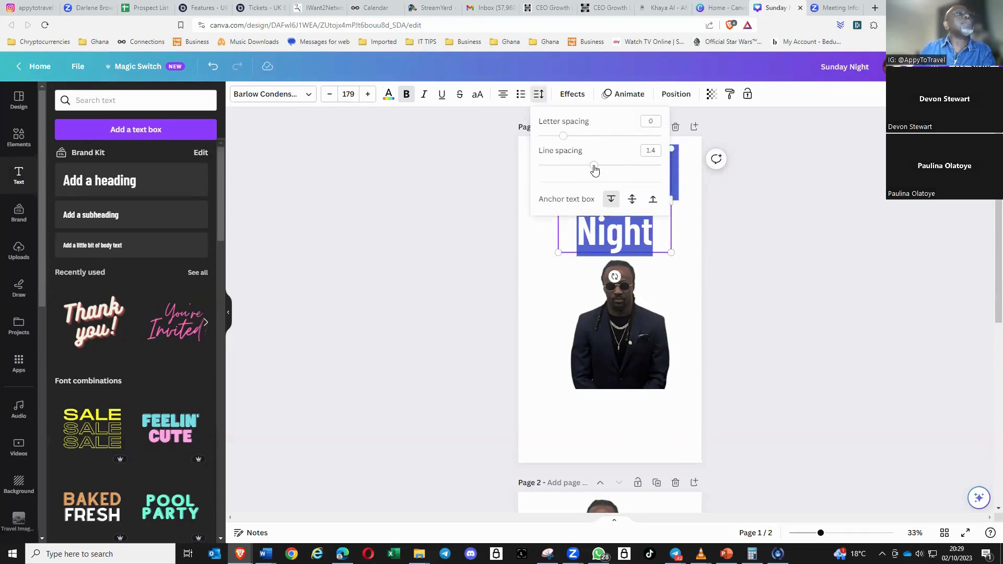
{"action": "left_click_drag", "start_coordinate": [594, 170], "coordinate": [579, 170]}
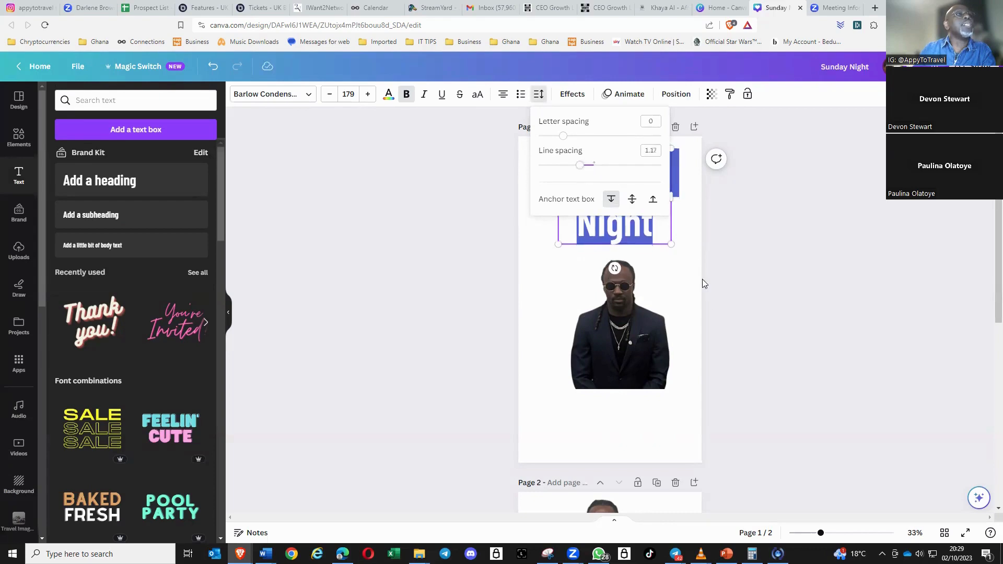
{"action": "left_click", "coordinate": [693, 242]}
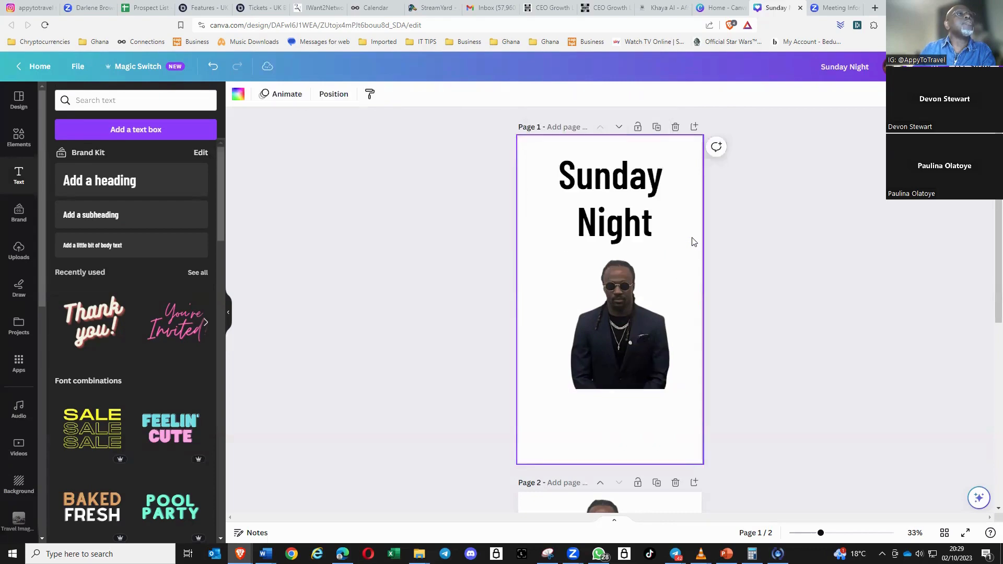
Move the "Sunday Night" heading down so it overlaps the man's face and chest
{"action": "left_click", "coordinate": [629, 207]}
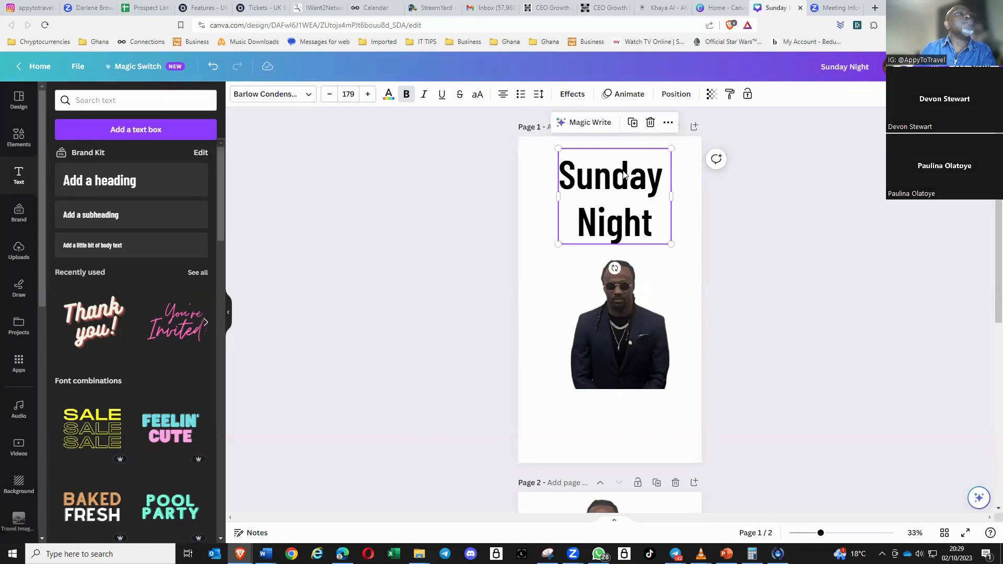
{"action": "left_click_drag", "start_coordinate": [601, 241], "coordinate": [580, 372]}
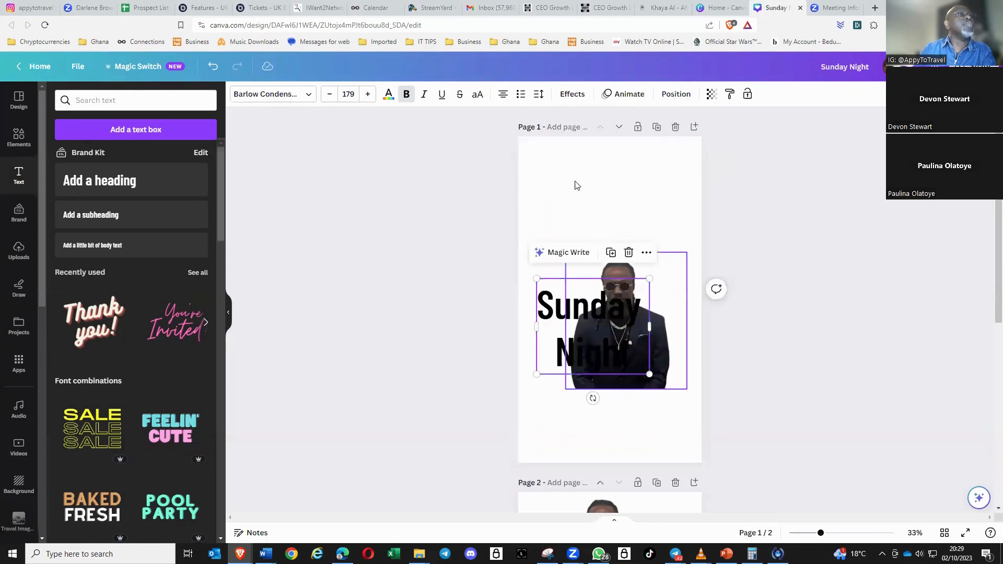
Set the whole "Sunday Night" heading's line spacing to 0.94 and move it above the man's head
{"action": "left_click_drag", "start_coordinate": [632, 353], "coordinate": [545, 311]}
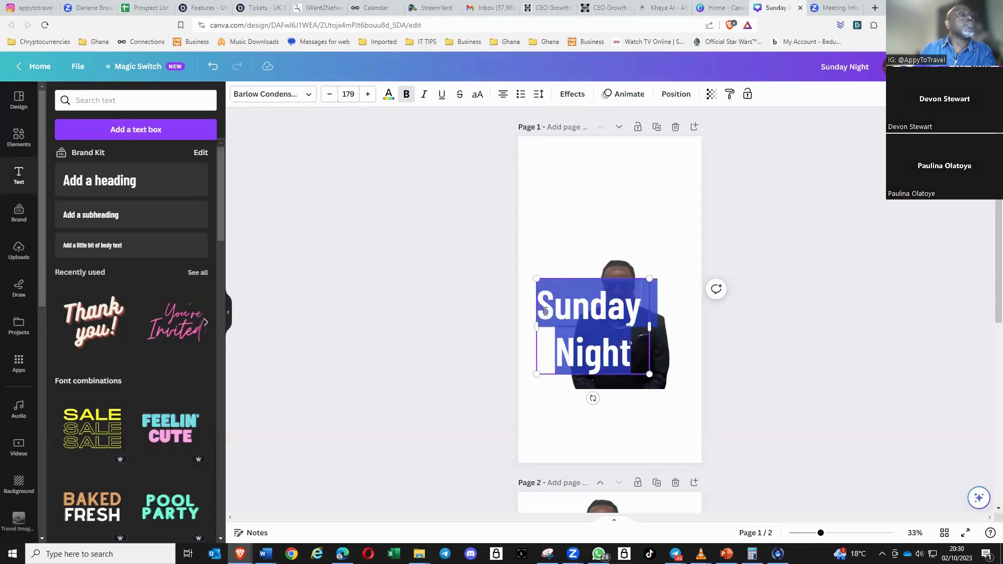
{"action": "left_click", "coordinate": [538, 96]}
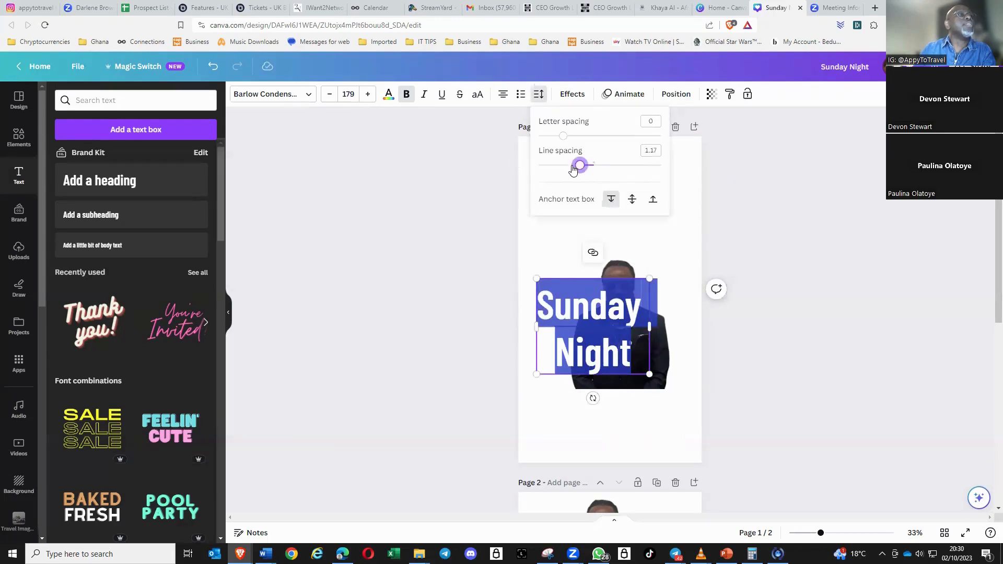
{"action": "left_click_drag", "start_coordinate": [573, 168], "coordinate": [567, 171]}
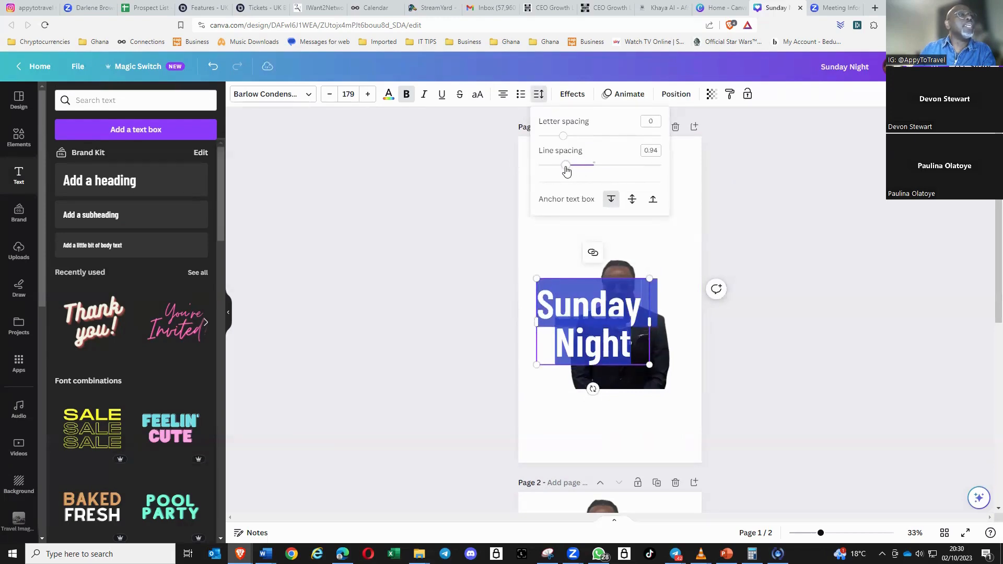
{"action": "left_click", "coordinate": [547, 417]}
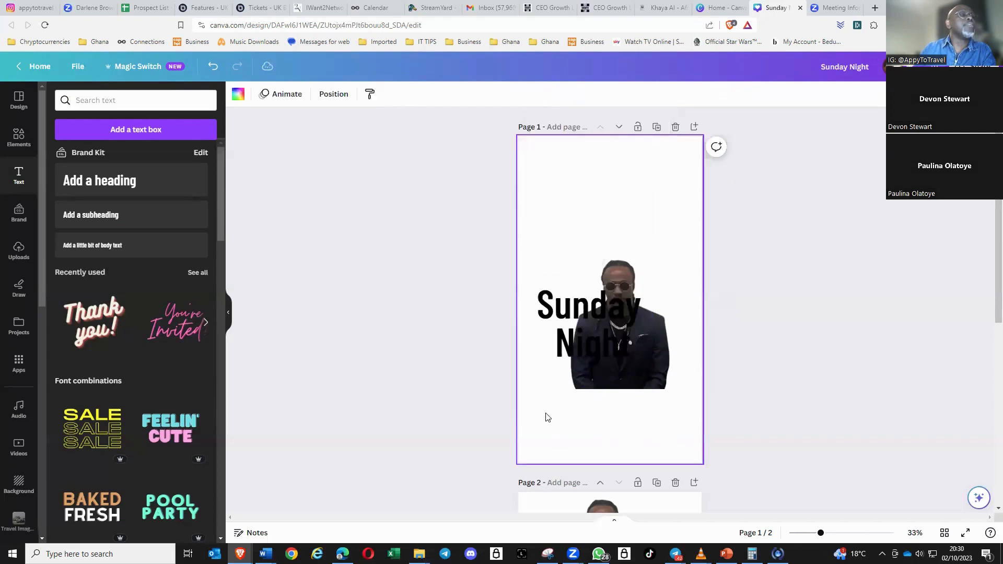
{"action": "left_click_drag", "start_coordinate": [586, 317], "coordinate": [602, 187]}
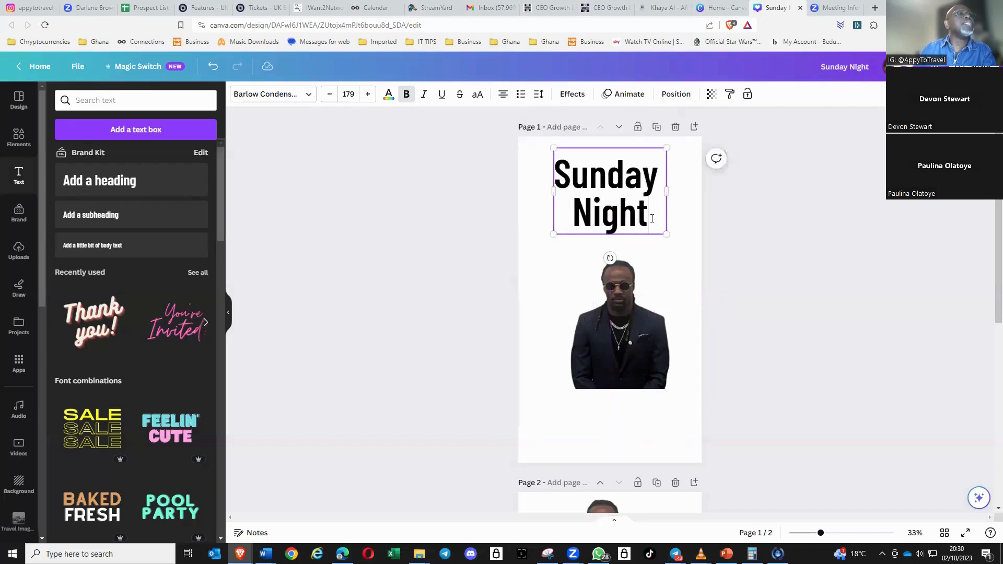
Apply an Outline effect in golden yellow to the whole "Sunday Night" heading
{"action": "left_click_drag", "start_coordinate": [651, 218], "coordinate": [556, 177]}
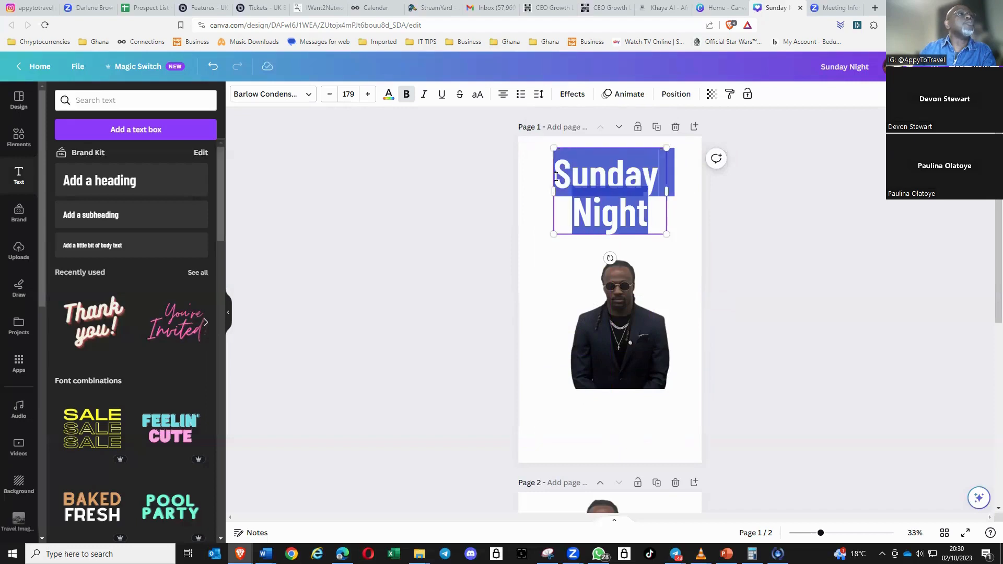
{"action": "left_click", "coordinate": [572, 97]}
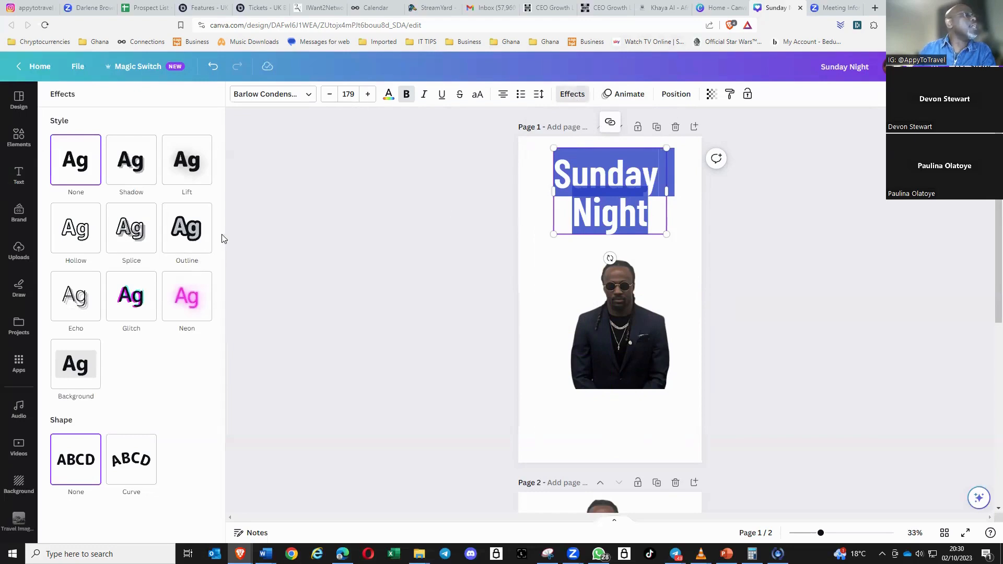
{"action": "left_click", "coordinate": [191, 231]}
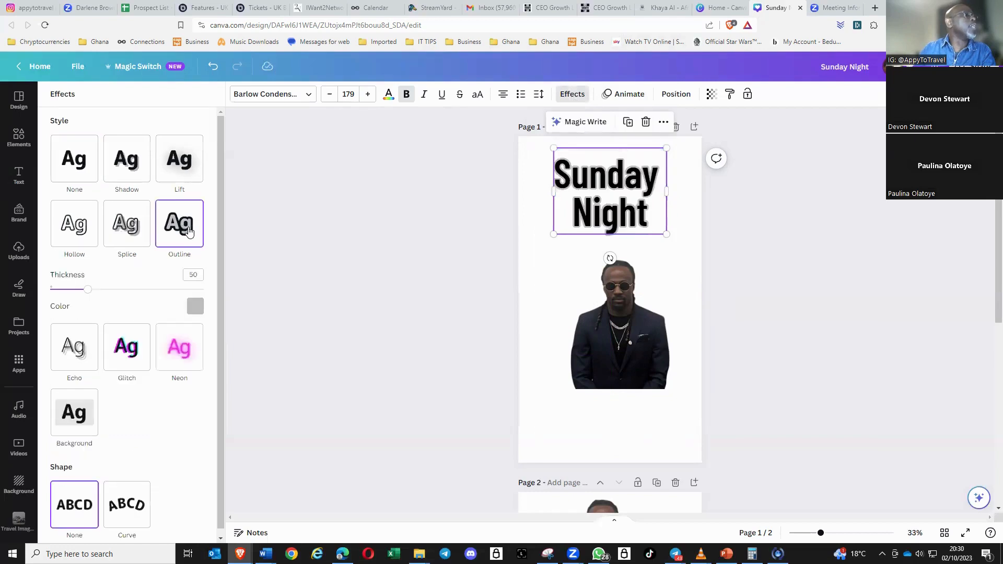
{"action": "left_click", "coordinate": [196, 308]}
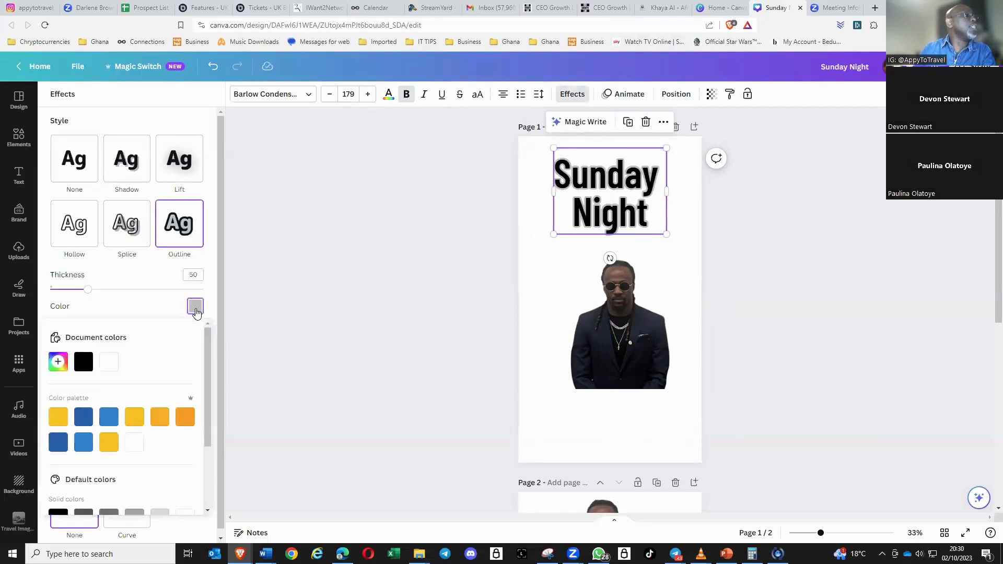
{"action": "left_click", "coordinate": [135, 419]}
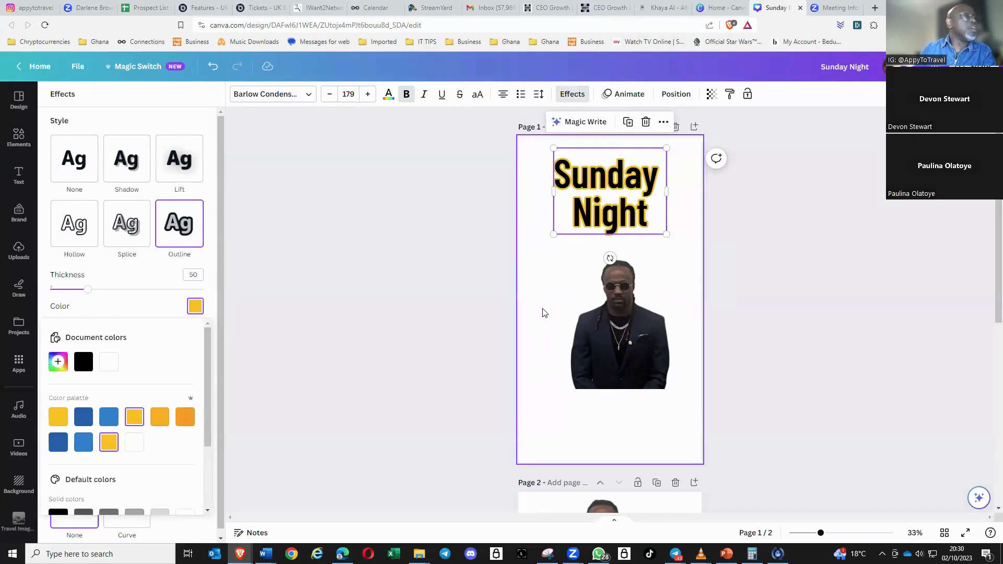
{"action": "scroll", "coordinate": [181, 400], "scroll_direction": "down", "scroll_amount": 1}
{"action": "scroll", "coordinate": [181, 400], "scroll_direction": "down", "scroll_amount": 1}
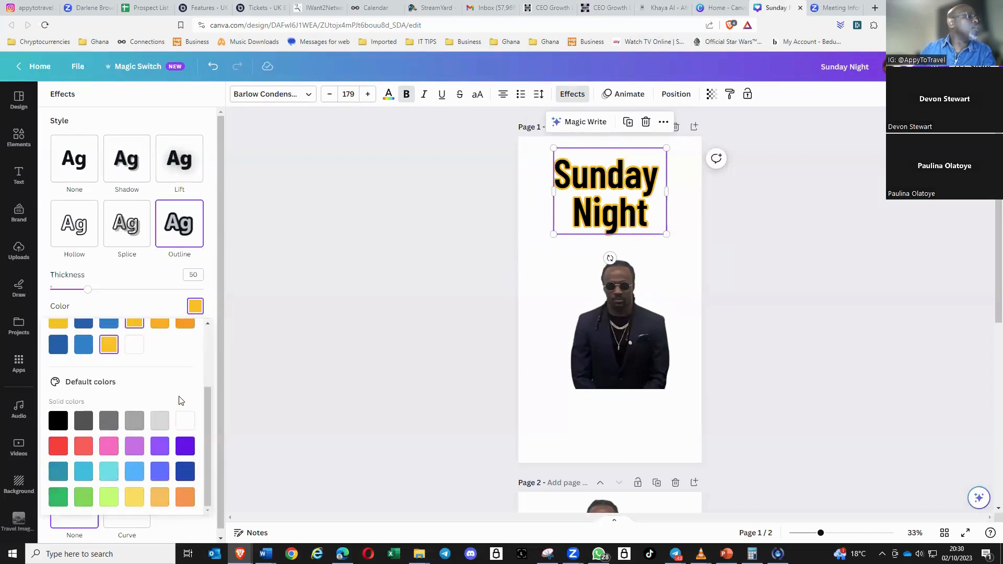
{"action": "scroll", "coordinate": [182, 396], "scroll_direction": "up", "scroll_amount": 2}
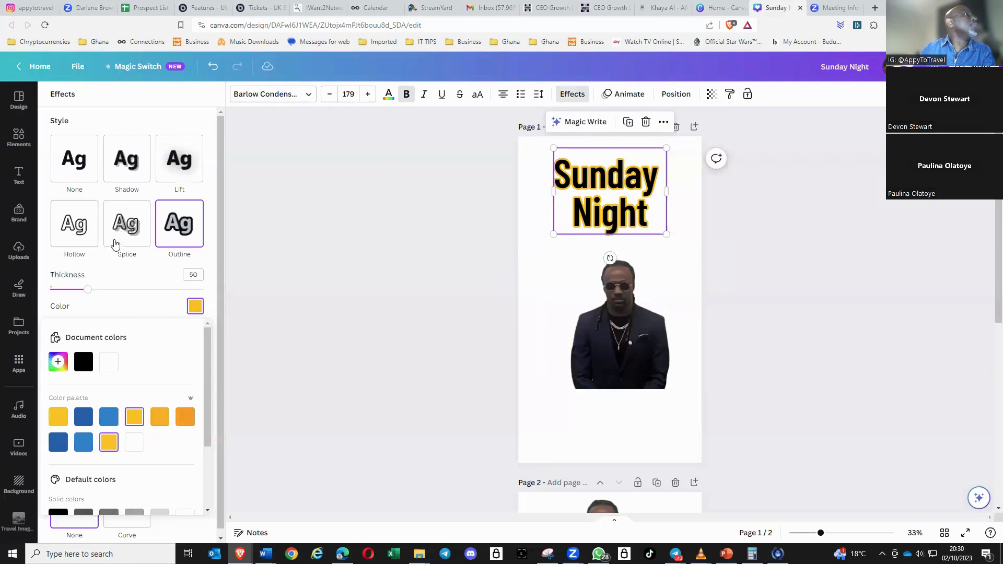
{"action": "scroll", "coordinate": [145, 274], "scroll_direction": "down", "scroll_amount": 1}
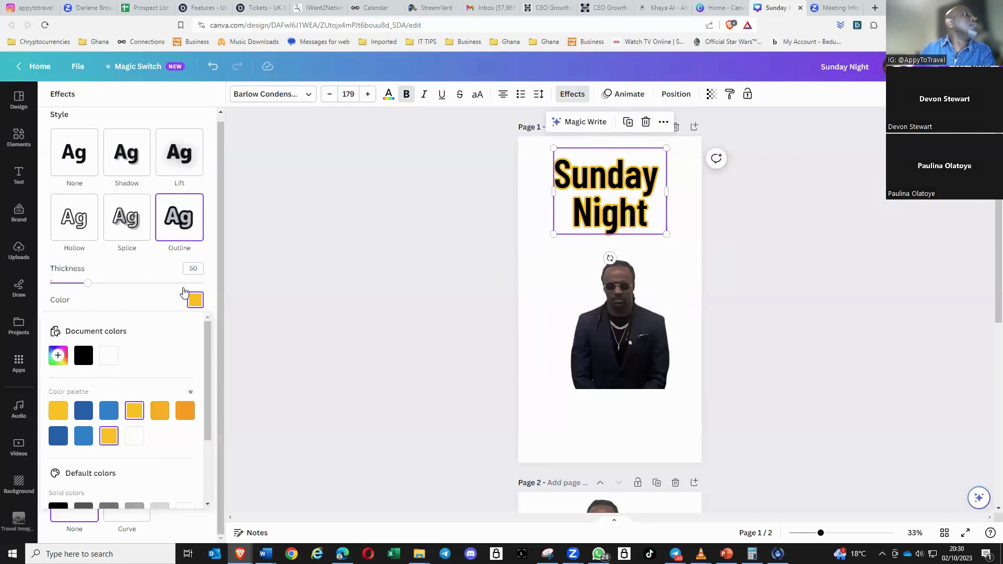
{"action": "left_click", "coordinate": [313, 342]}
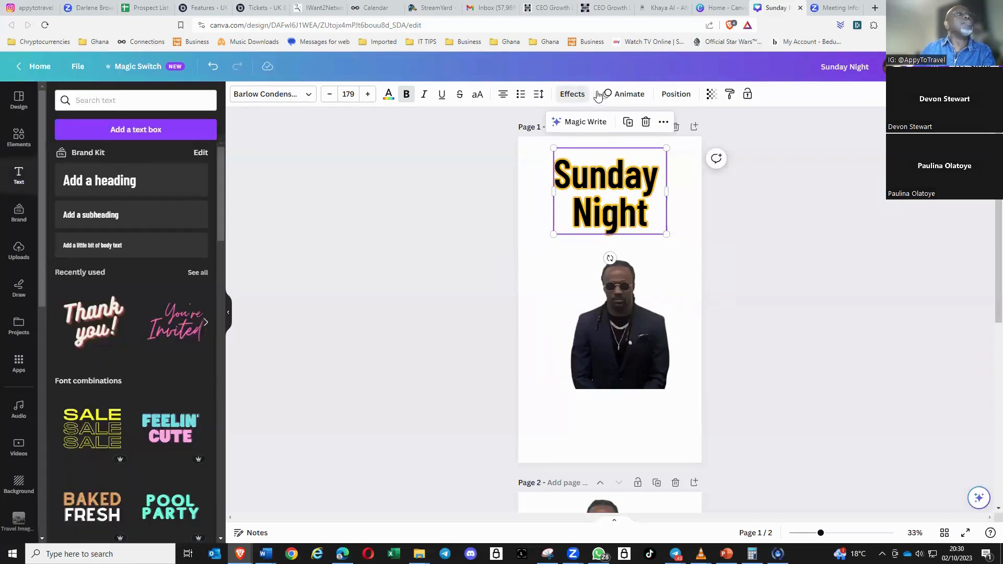
Give the "Sunday Night" heading a yellow Background effect with spread 9 and roundness 13
{"action": "left_click", "coordinate": [569, 97]}
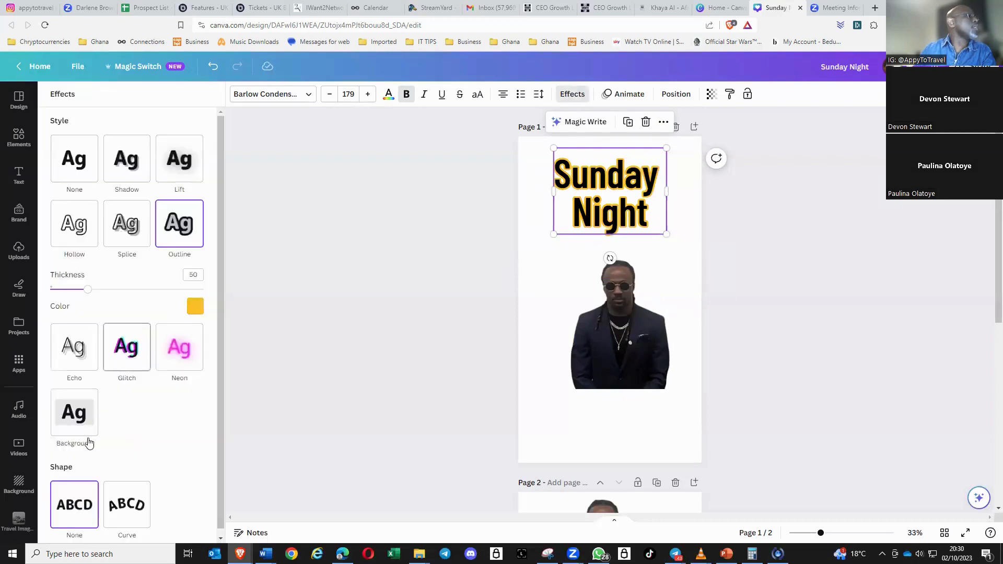
{"action": "left_click", "coordinate": [73, 415]}
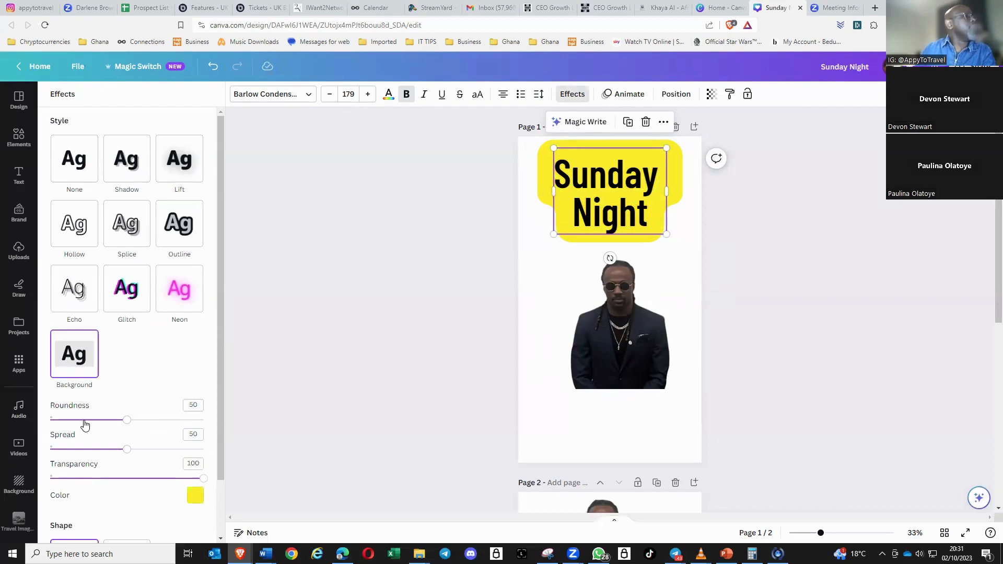
{"action": "left_click_drag", "start_coordinate": [126, 453], "coordinate": [63, 458]}
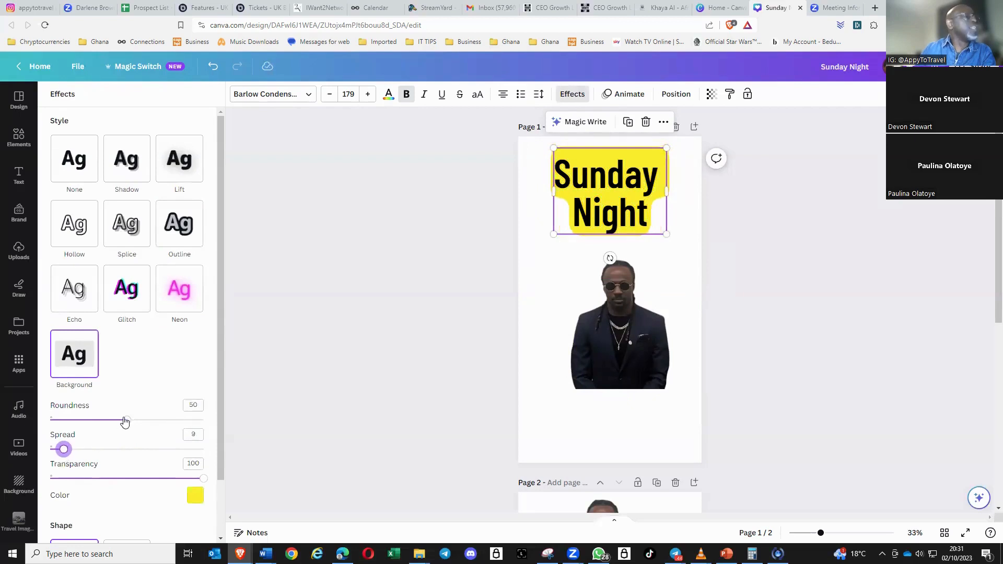
{"action": "left_click_drag", "start_coordinate": [123, 421], "coordinate": [70, 428]}
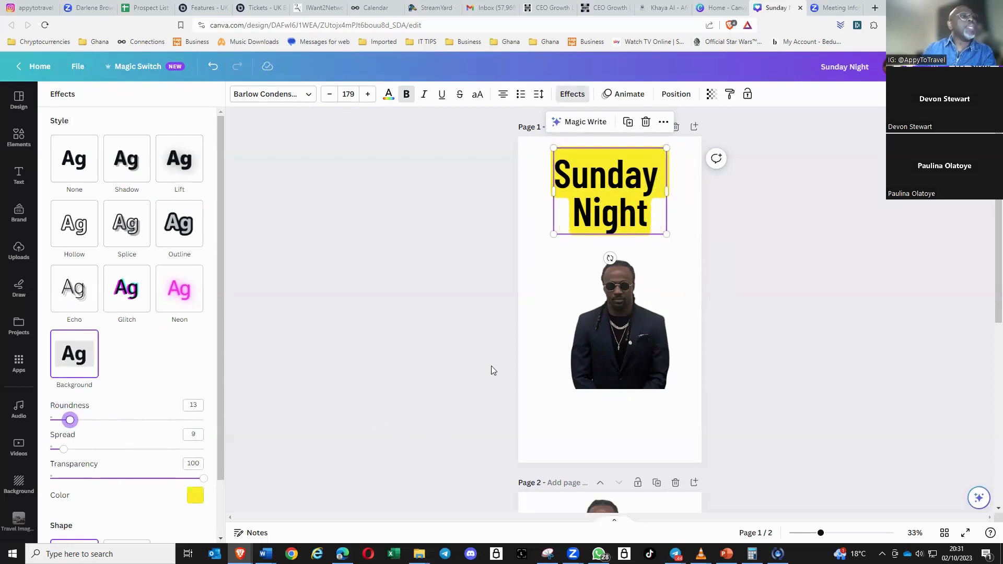
{"action": "left_click", "coordinate": [537, 310]}
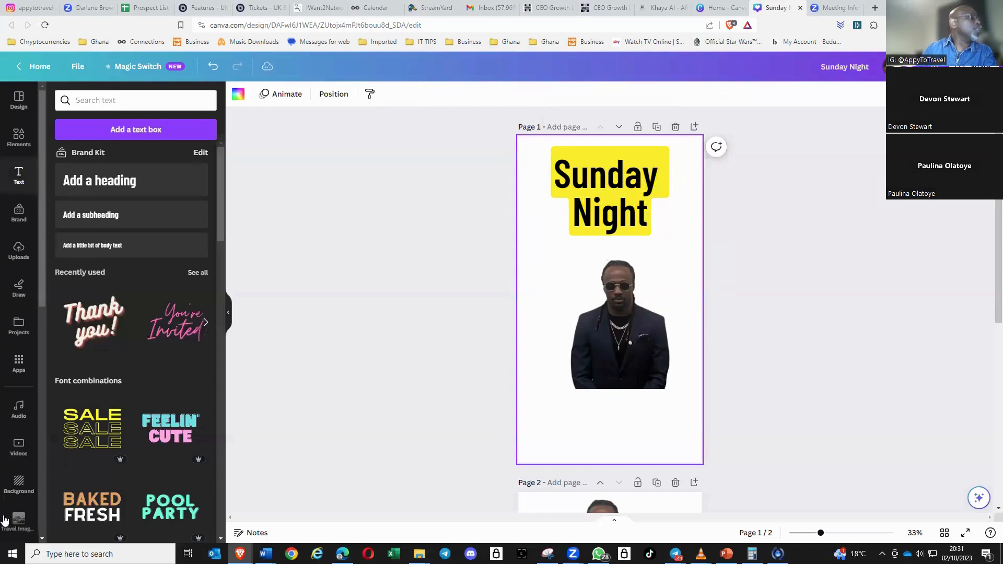
Apply the black-and-white curved skyscraper photo from the city buildings results as the background of page 1
{"action": "left_click", "coordinate": [19, 486]}
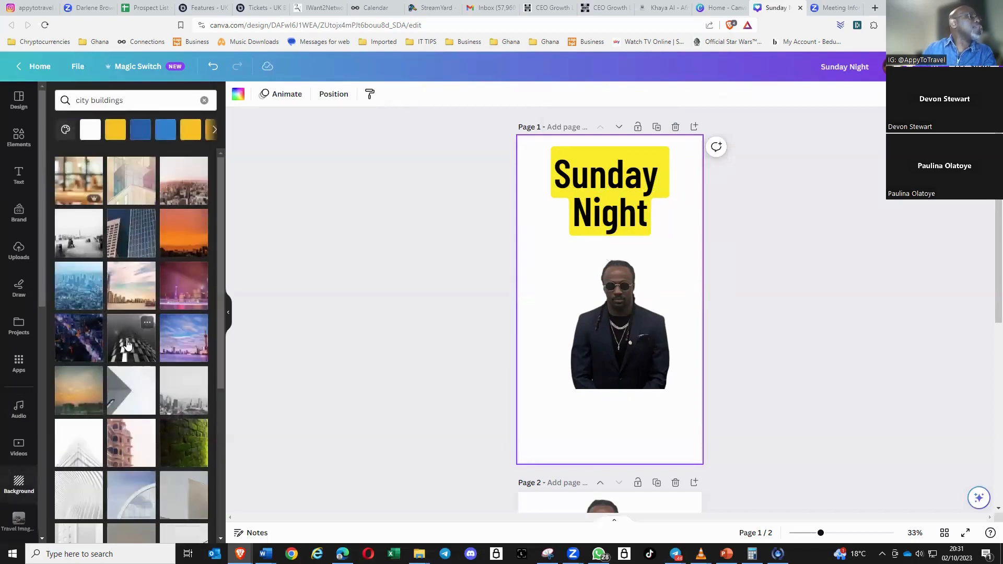
{"action": "left_click", "coordinate": [127, 344]}
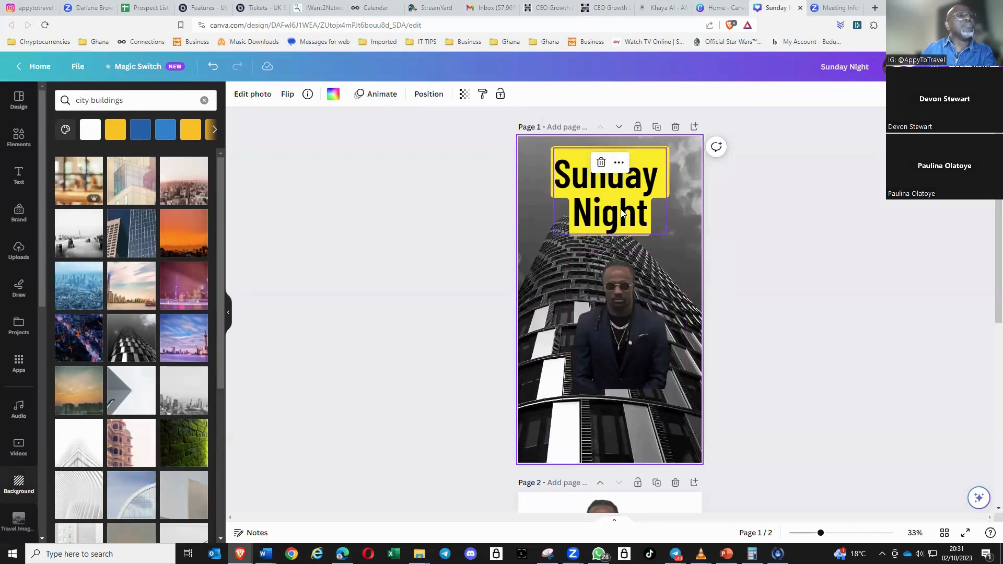
Set the transparency of the heading's yellow Background effect to 46
{"action": "left_click", "coordinate": [655, 186]}
{"action": "left_click", "coordinate": [571, 95]}
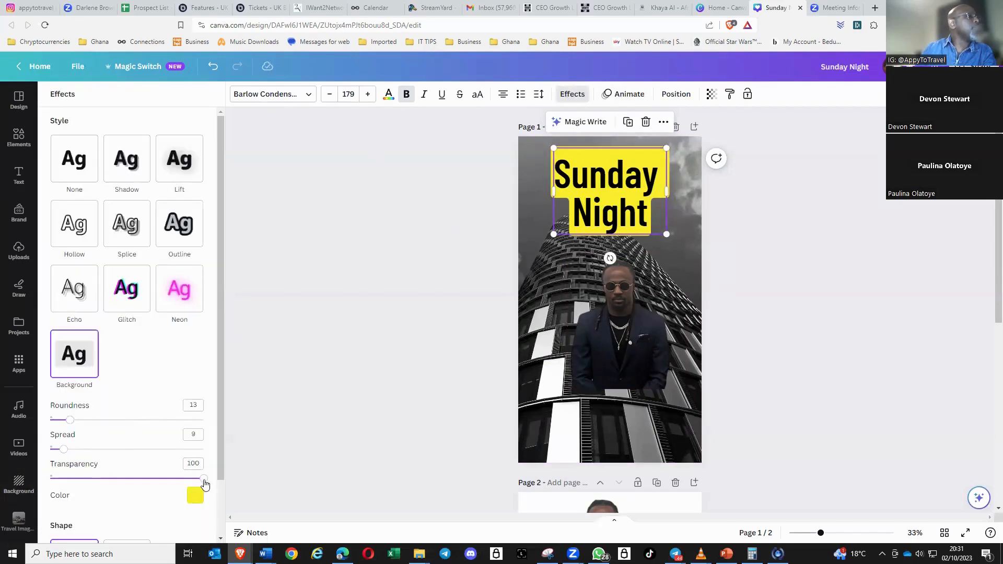
{"action": "left_click_drag", "start_coordinate": [204, 479], "coordinate": [121, 493]}
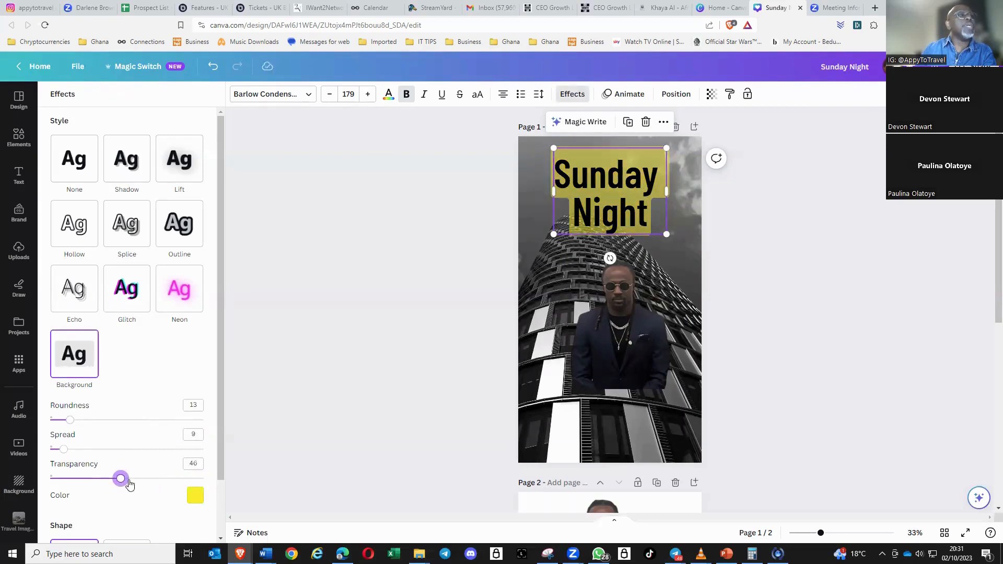
{"action": "left_click", "coordinate": [536, 306]}
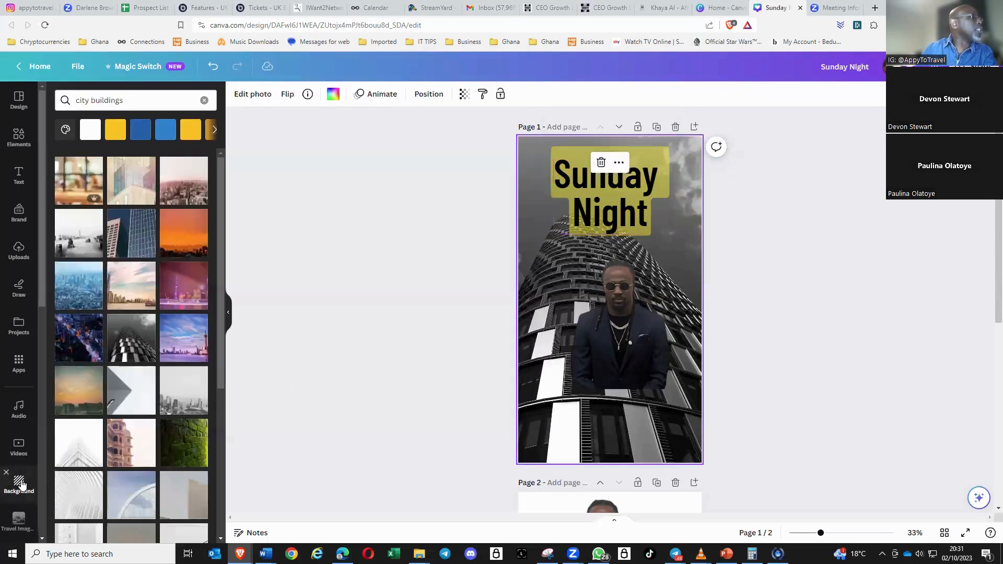
Replace the skyscraper photo on page 1 with a plain white background
{"action": "left_click", "coordinate": [21, 484]}
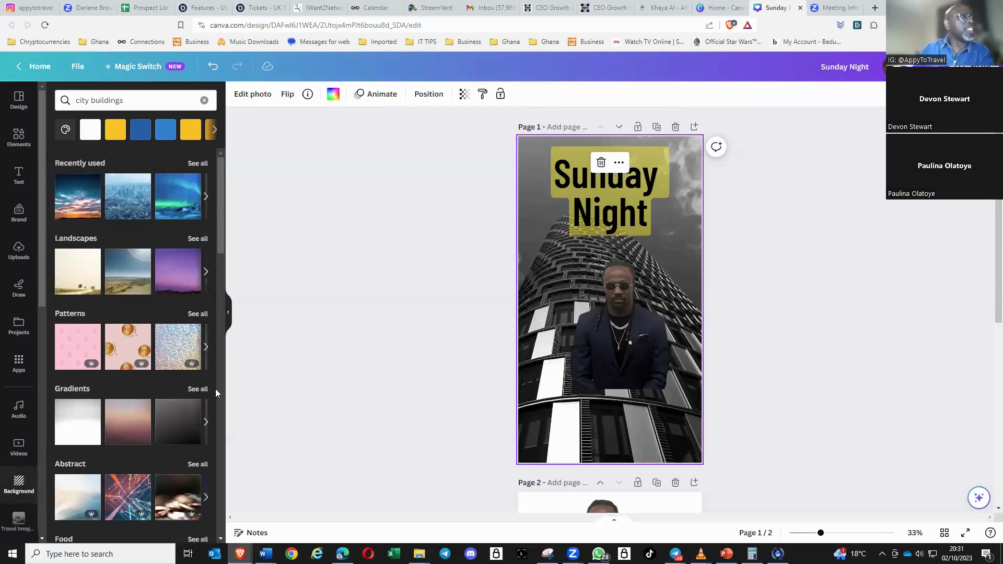
{"action": "left_click", "coordinate": [91, 134]}
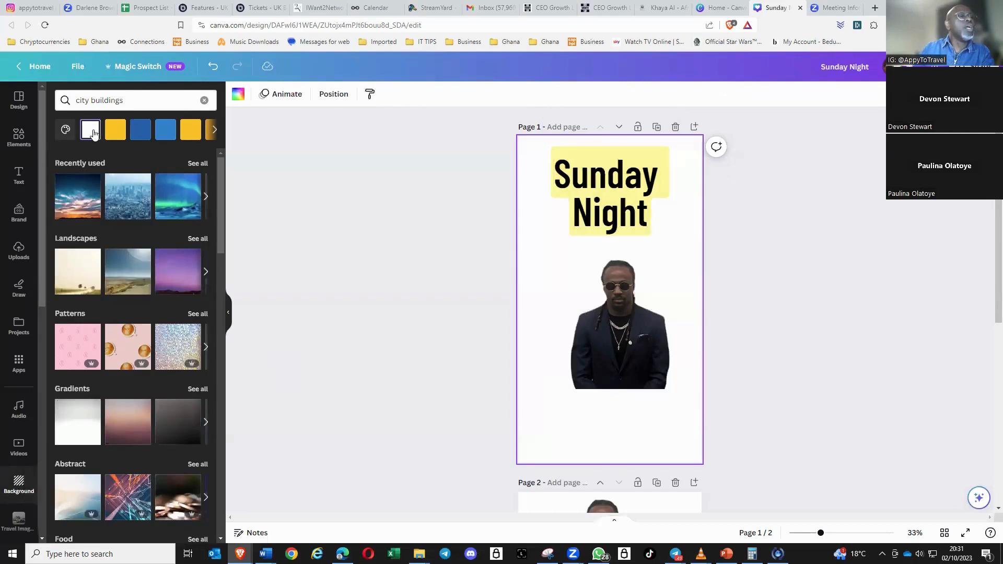
Move the man's cutout to the page's bottom edge, enlarge it to nearly the page's width, and centre it below the heading
{"action": "left_click_drag", "start_coordinate": [621, 334], "coordinate": [609, 405]}
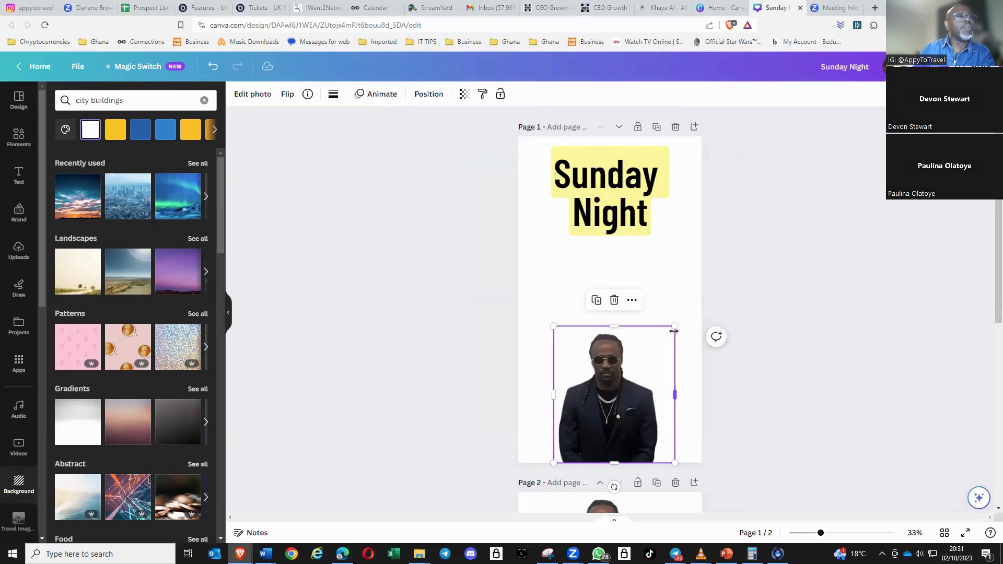
{"action": "left_click_drag", "start_coordinate": [674, 326], "coordinate": [734, 241]}
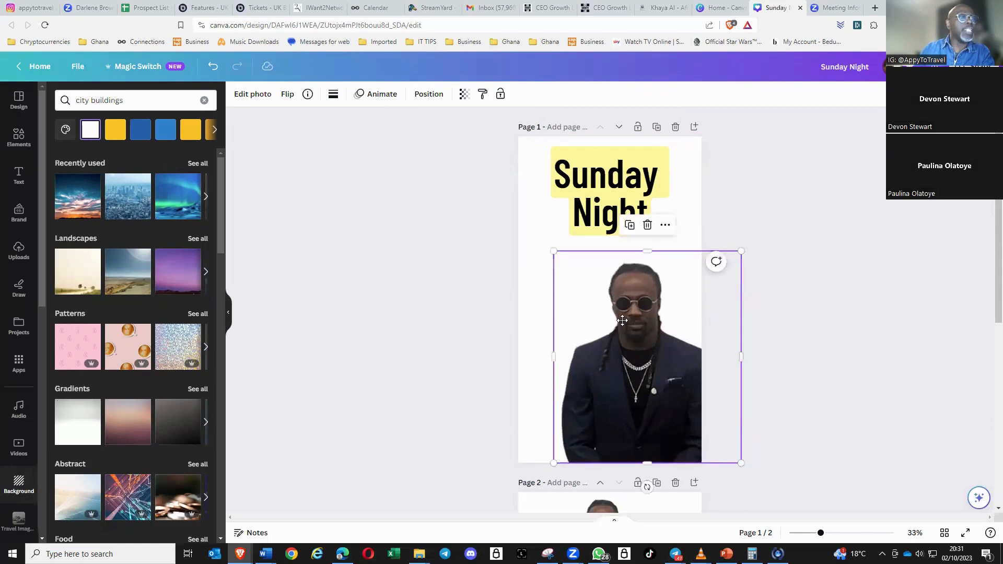
{"action": "left_click_drag", "start_coordinate": [633, 321], "coordinate": [617, 320]}
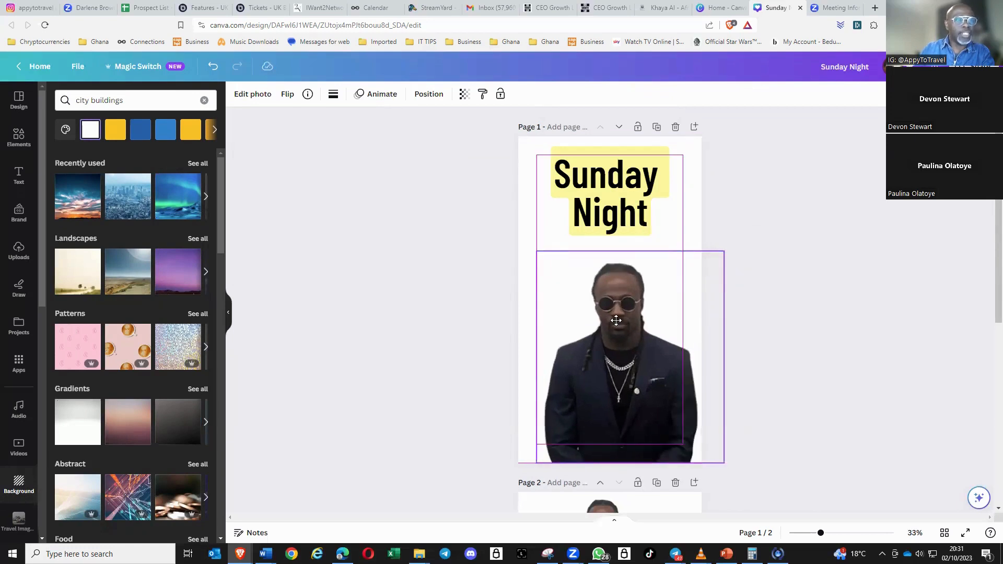
{"action": "left_click_drag", "start_coordinate": [616, 320], "coordinate": [613, 319]}
{"action": "left_click", "coordinate": [793, 332]}
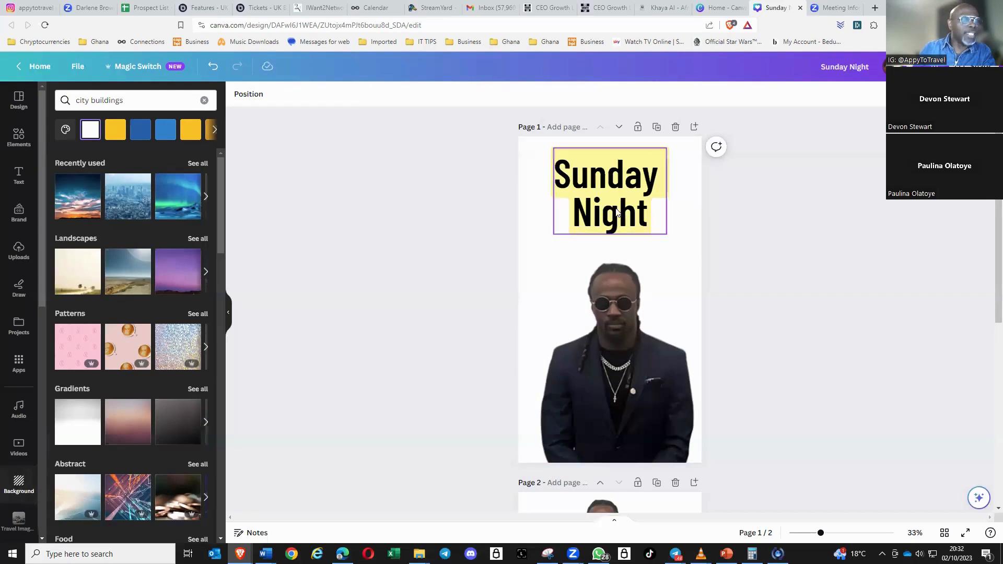
Enlarge the "Sunday Night" heading to font size 221 and centre it above the man's head
{"action": "left_click", "coordinate": [634, 216]}
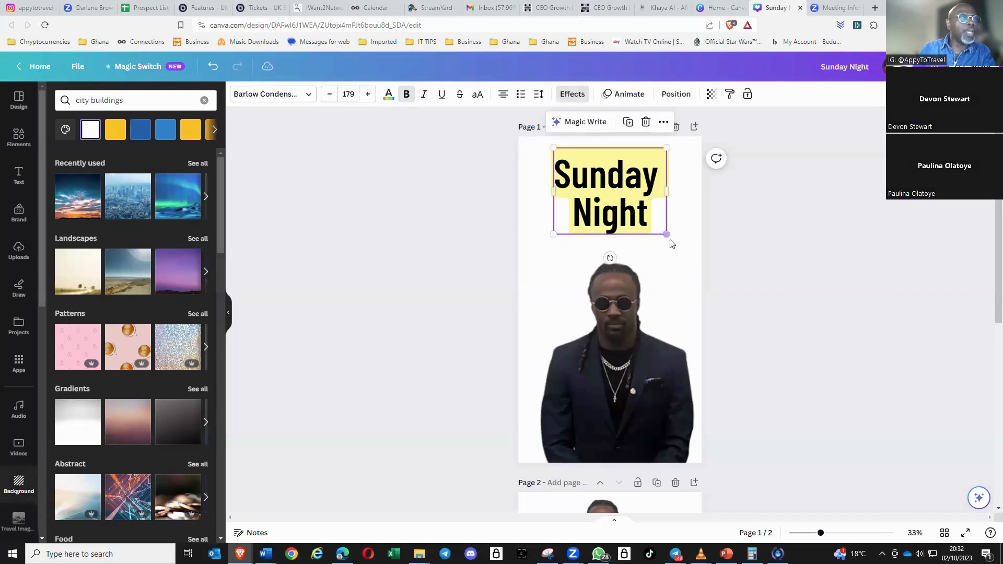
{"action": "left_click_drag", "start_coordinate": [669, 235], "coordinate": [686, 266]}
{"action": "left_click_drag", "start_coordinate": [611, 211], "coordinate": [604, 207]}
{"action": "left_click", "coordinate": [791, 403]}
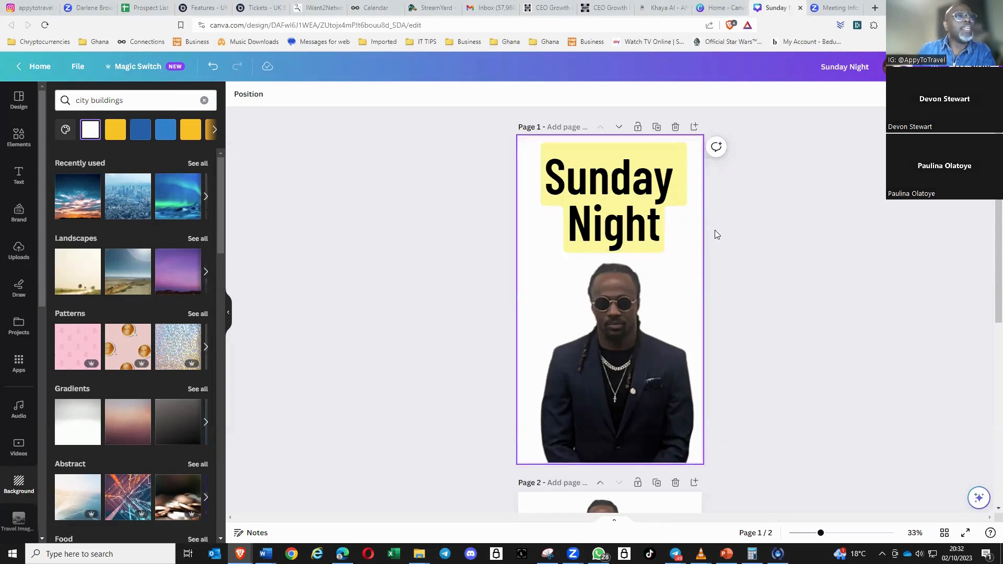
Shrink the man's cutout to about three-quarters of the page's width, keeping it on the page's bottom edge
{"action": "left_click", "coordinate": [694, 269]}
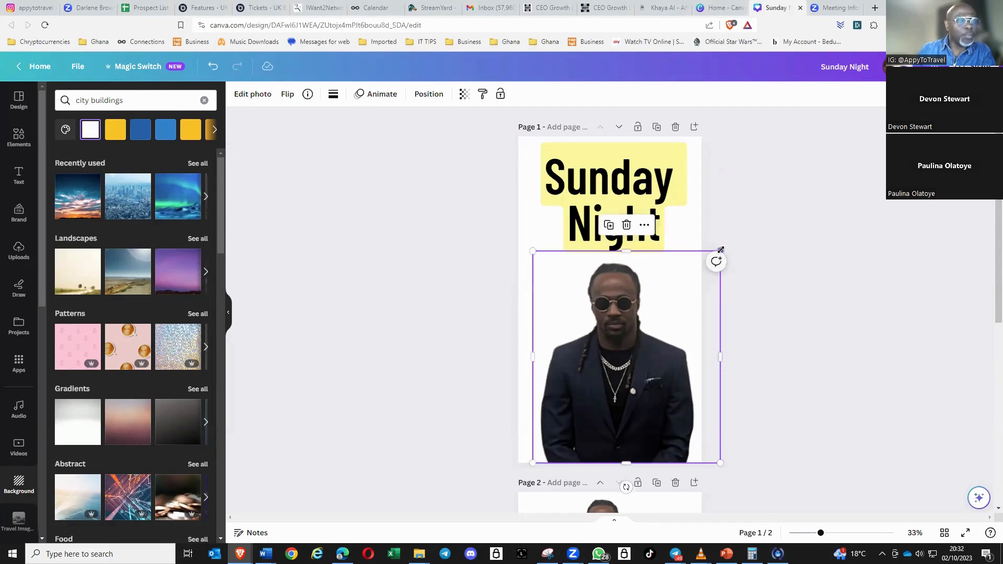
{"action": "left_click_drag", "start_coordinate": [721, 251], "coordinate": [648, 286]}
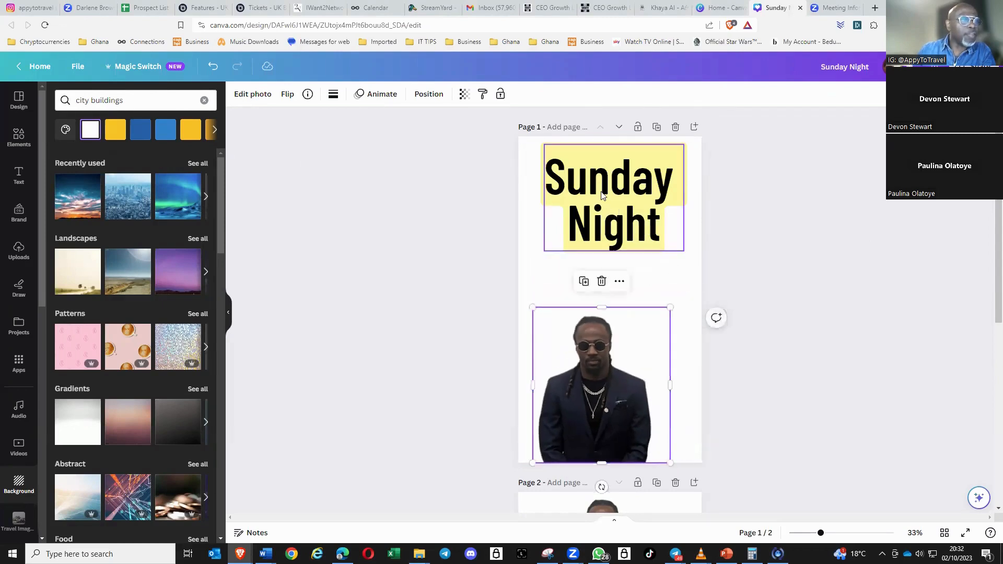
Shrink the "Sunday Night" heading to about three-fifths of the page's width and centre it near the page's upper edge
{"action": "left_click", "coordinate": [619, 222]}
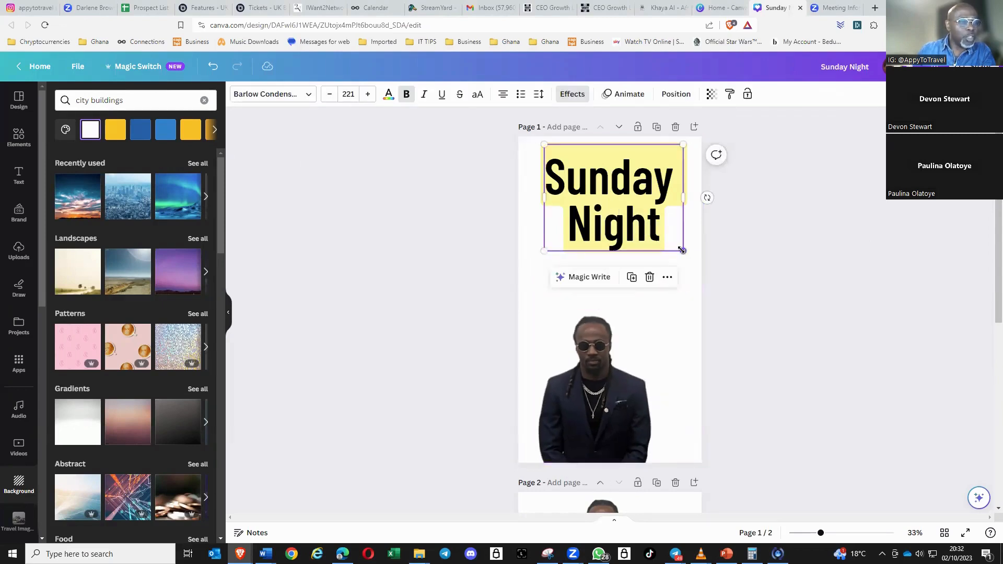
{"action": "left_click_drag", "start_coordinate": [681, 250], "coordinate": [651, 227]}
{"action": "left_click_drag", "start_coordinate": [595, 195], "coordinate": [606, 201]}
Move the man's cutout up beneath the heading, shrink it, trim its frame's empty right side, and centre it horizontally
{"action": "left_click_drag", "start_coordinate": [601, 389], "coordinate": [617, 333]}
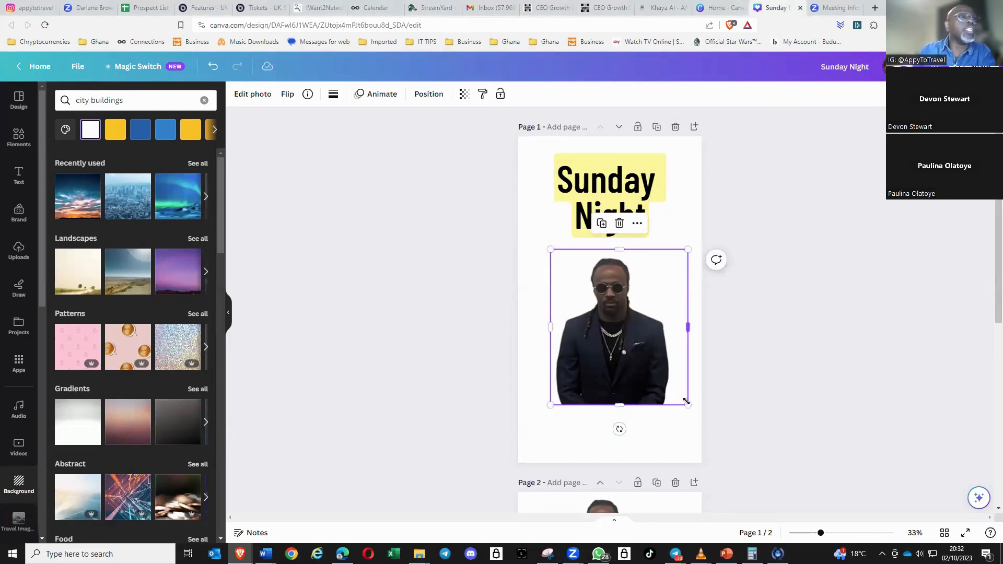
{"action": "left_click_drag", "start_coordinate": [687, 404], "coordinate": [667, 380]}
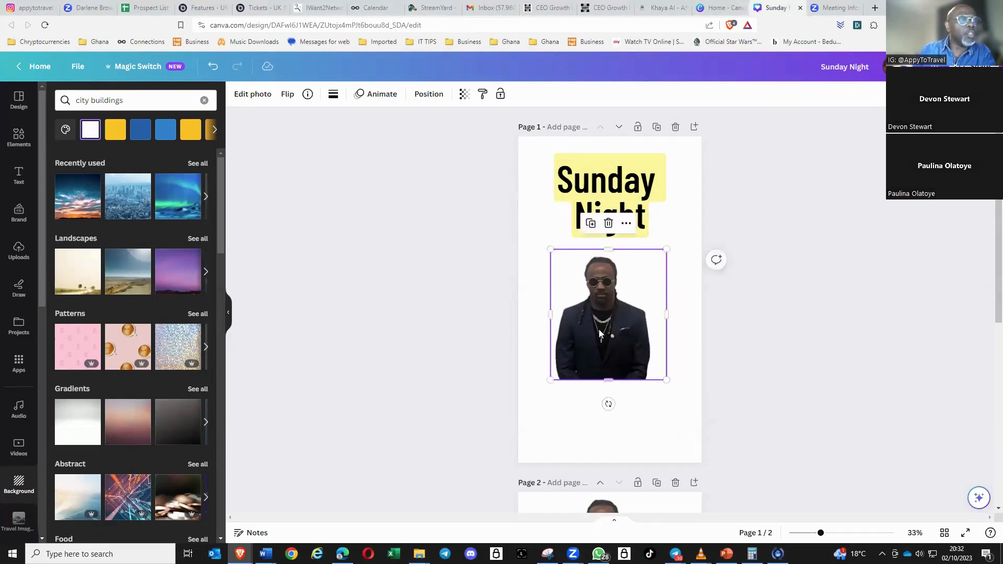
{"action": "left_click_drag", "start_coordinate": [600, 326], "coordinate": [606, 318]}
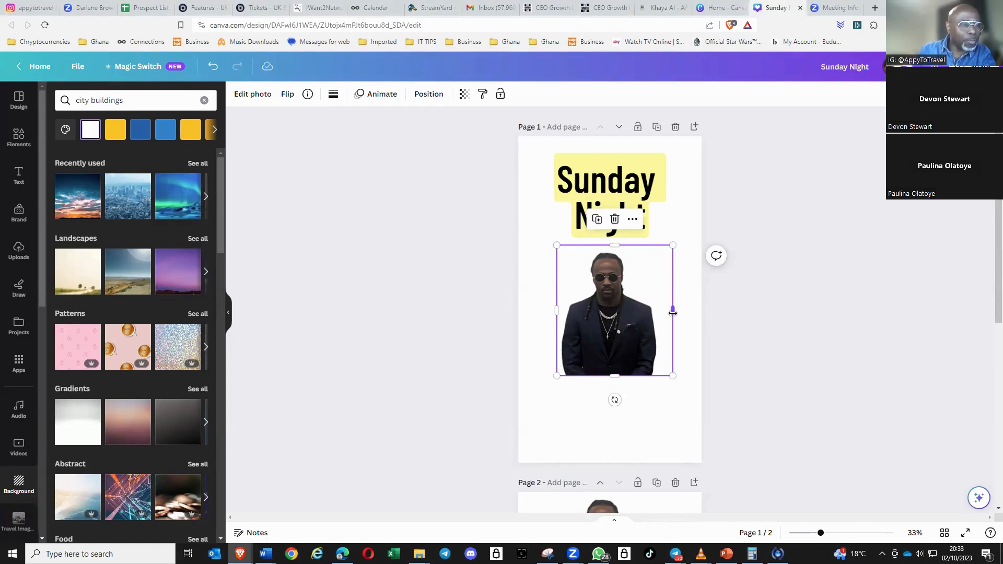
{"action": "left_click_drag", "start_coordinate": [672, 313], "coordinate": [660, 317]}
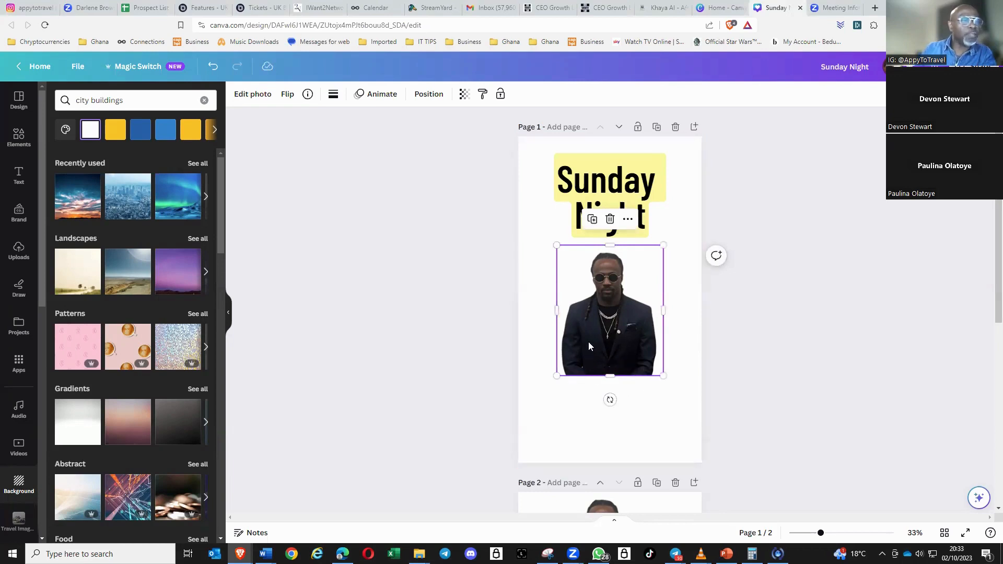
{"action": "left_click_drag", "start_coordinate": [611, 327], "coordinate": [609, 323]}
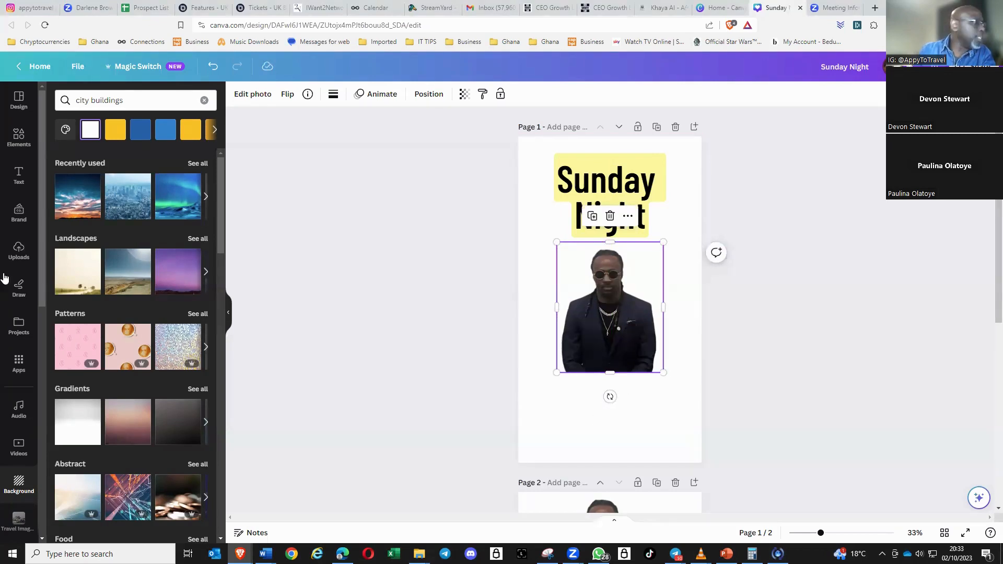
Change page 1's white background to the dark blue colour
{"action": "left_click", "coordinate": [16, 490]}
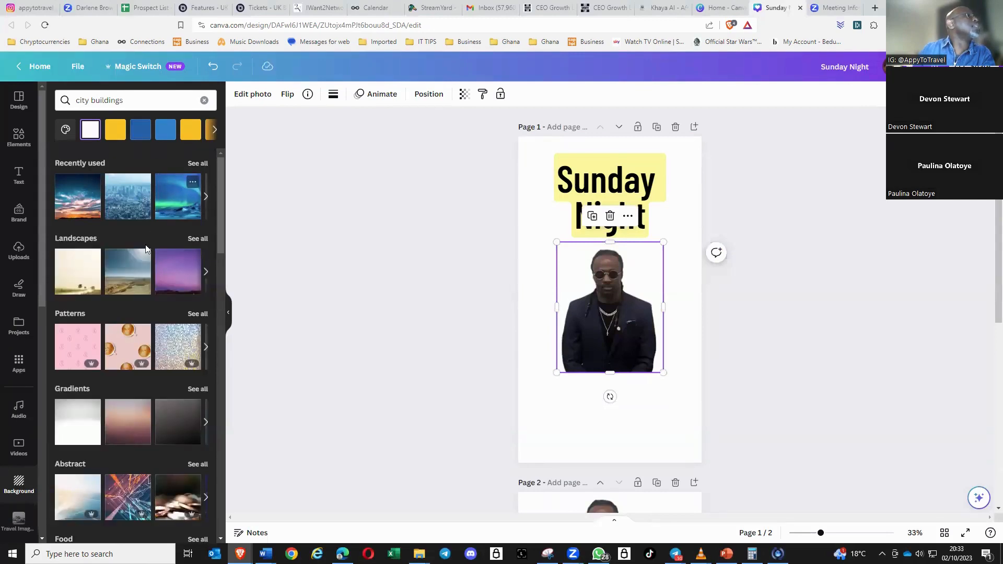
{"action": "scroll", "coordinate": [163, 332], "scroll_direction": "down", "scroll_amount": 4}
{"action": "scroll", "coordinate": [163, 332], "scroll_direction": "up", "scroll_amount": 3}
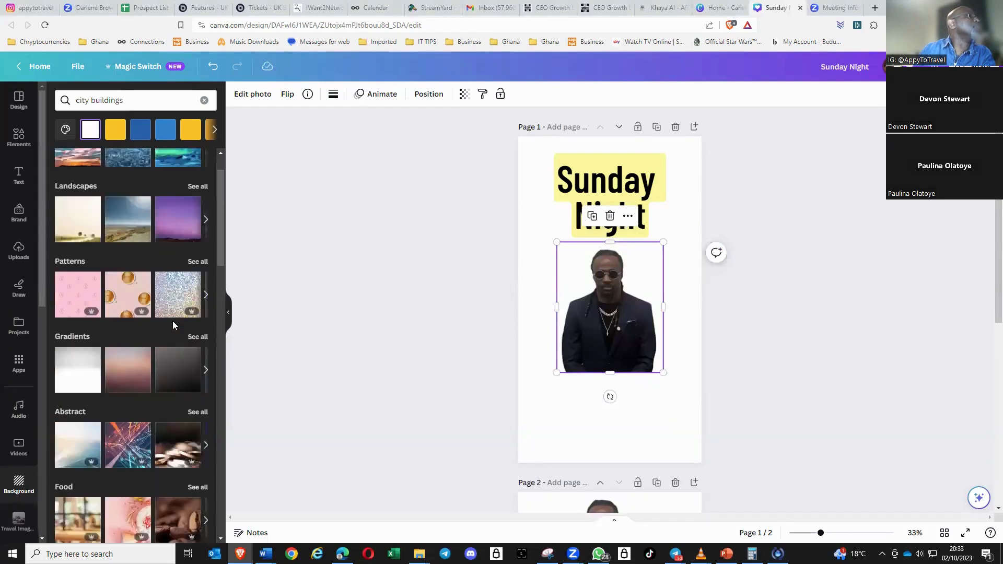
{"action": "left_click", "coordinate": [141, 131]}
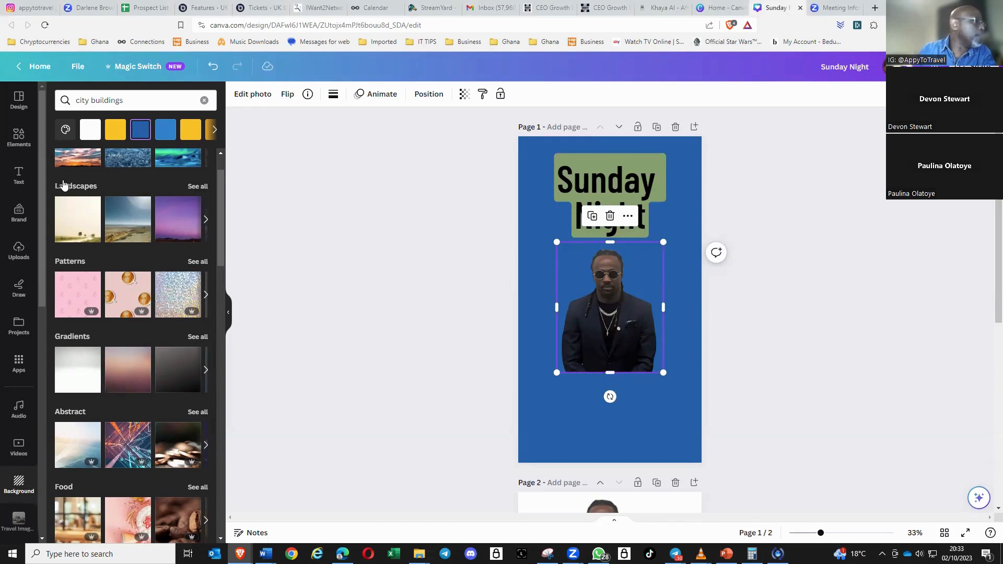
Search the elements for "White blur" and place the oval white blur graphic over the lower edge of the man's cutout
{"action": "left_click", "coordinate": [19, 137]}
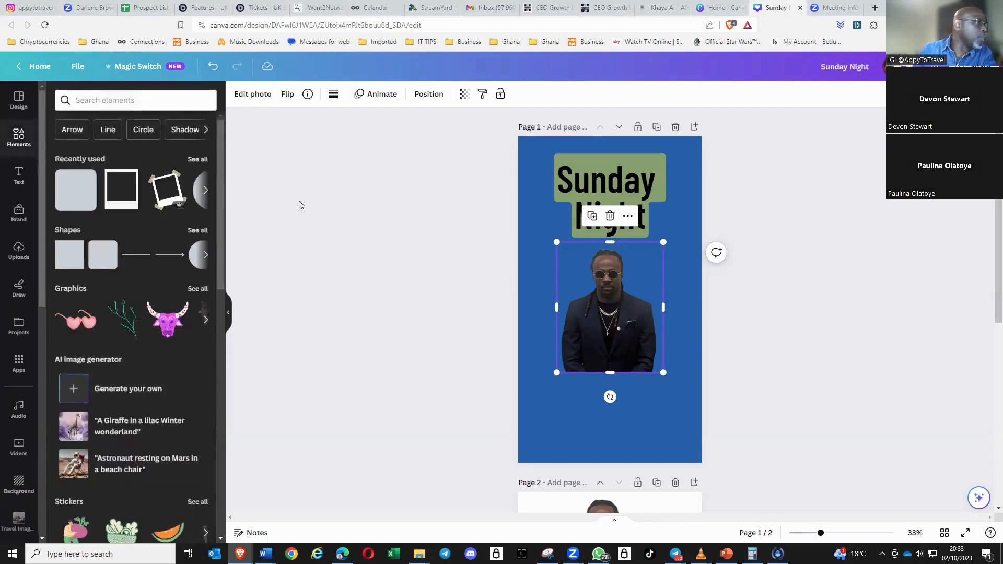
{"action": "left_click", "coordinate": [103, 97]}
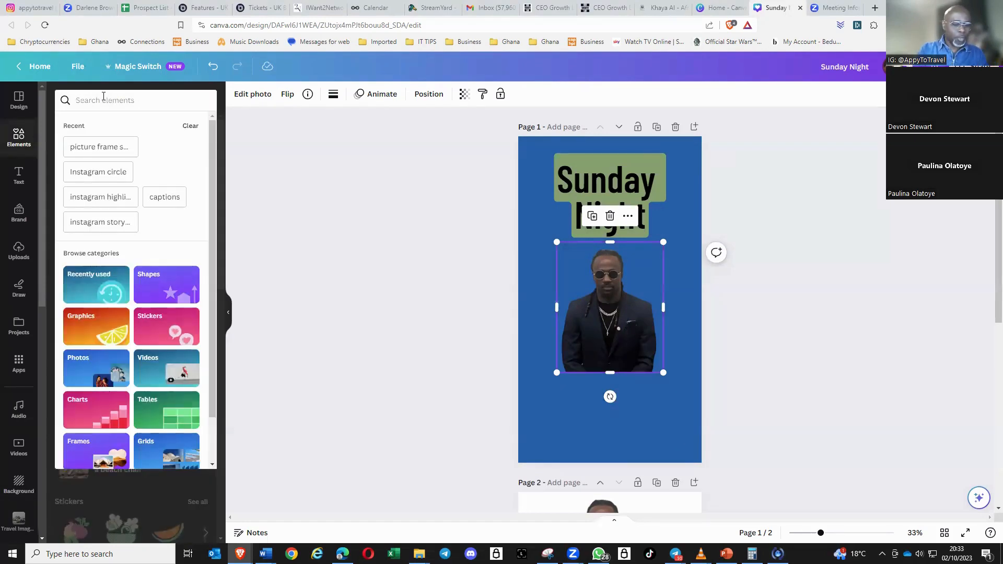
{"action": "type", "text": "blur"}
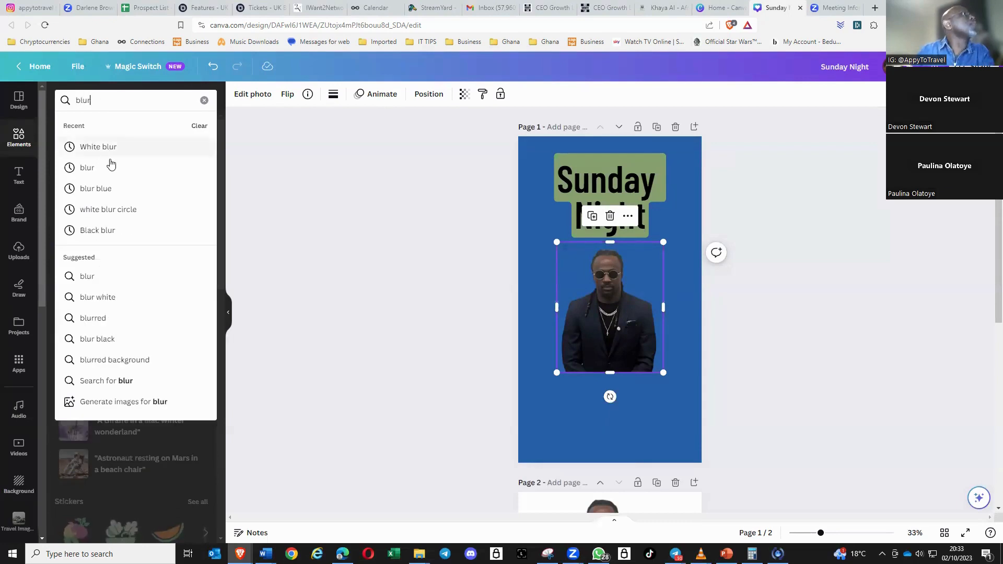
{"action": "left_click", "coordinate": [104, 149]}
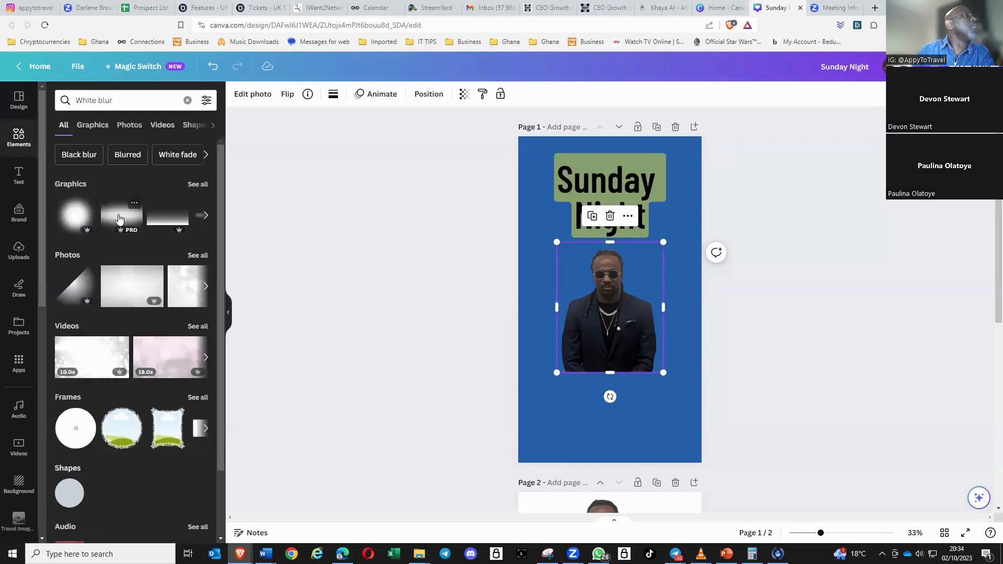
{"action": "left_click", "coordinate": [123, 219]}
{"action": "left_click_drag", "start_coordinate": [604, 300], "coordinate": [609, 373]}
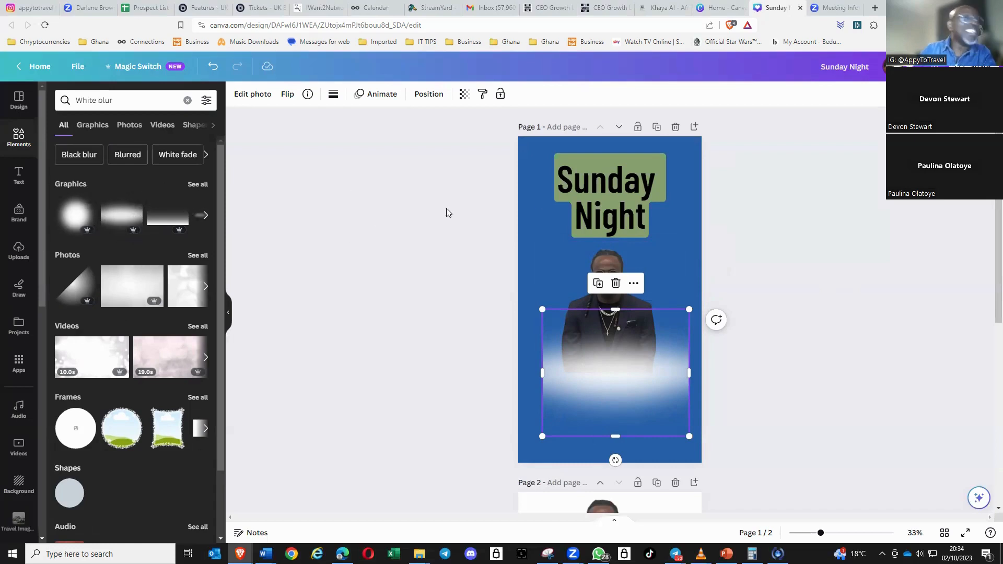
Stretch the white blur sideways so it spans the full width of the page
{"action": "left_click", "coordinate": [539, 262]}
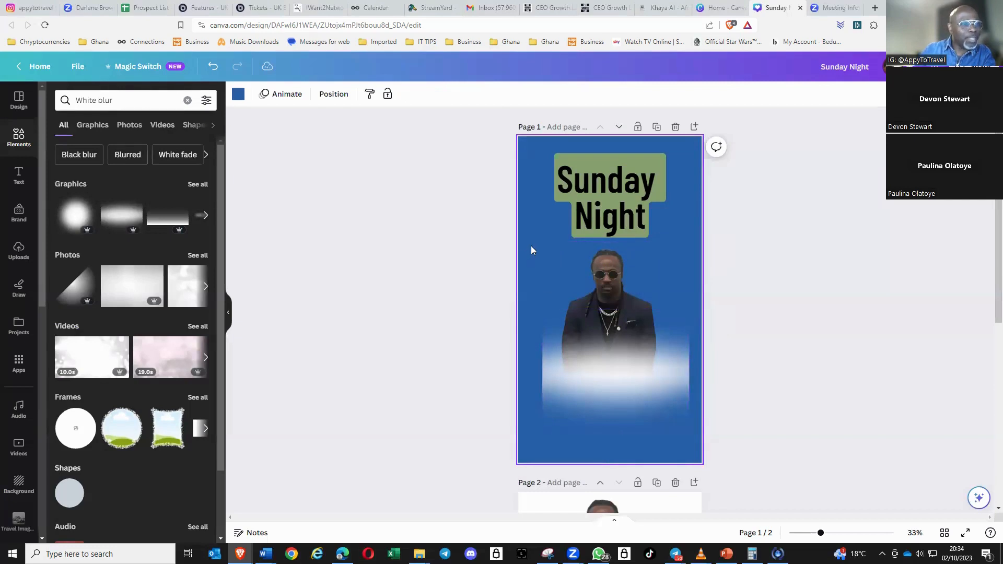
{"action": "left_click", "coordinate": [615, 382]}
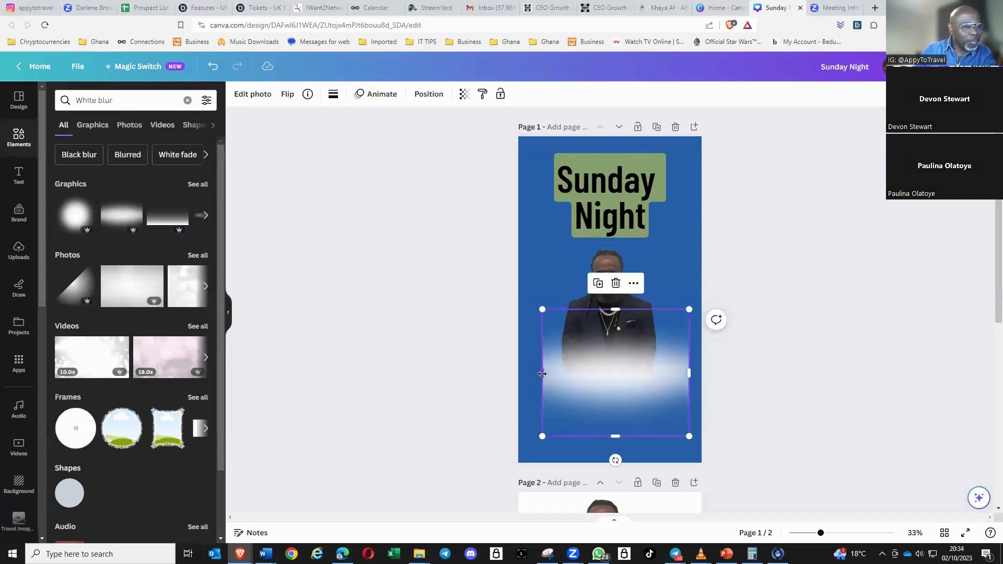
{"action": "left_click_drag", "start_coordinate": [543, 374], "coordinate": [530, 375]}
{"action": "left_click_drag", "start_coordinate": [521, 378], "coordinate": [518, 377]}
{"action": "mouse_move", "coordinate": [689, 374]}
{"action": "left_mouse_down"}
{"action": "mouse_move", "coordinate": [703, 373]}
{"action": "mouse_move", "coordinate": [679, 361]}
{"action": "left_mouse_up"}
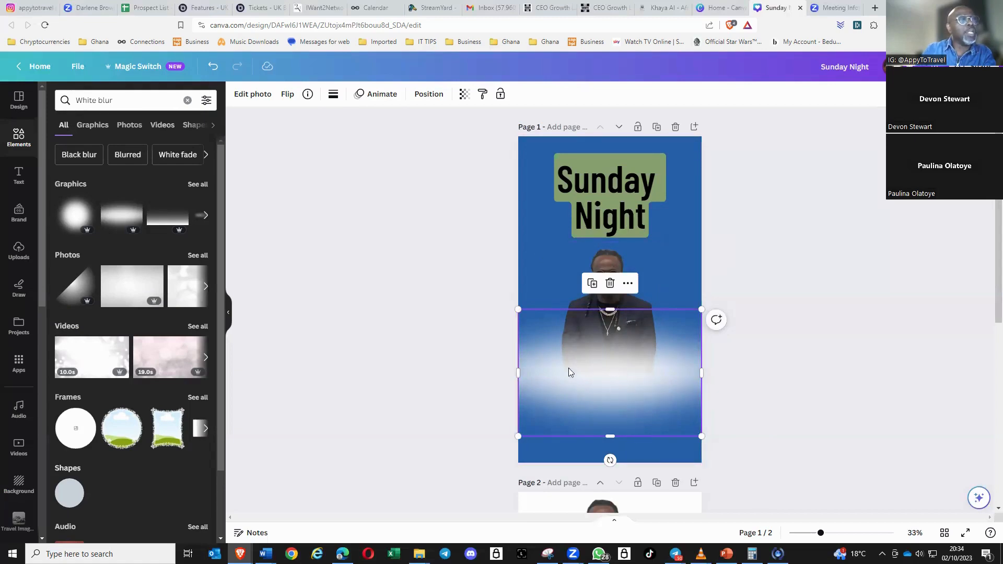
Copy and paste the white blur, allowing clipboard access for the site, and align the copy exactly over the original
{"action": "right_click", "coordinate": [599, 368]}
{"action": "mouse_move", "coordinate": [599, 370]}
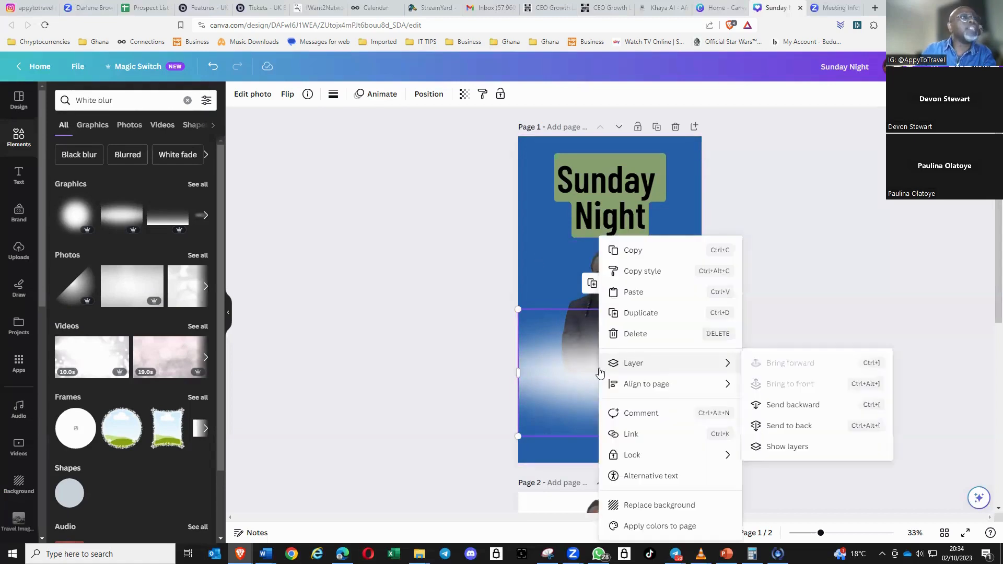
{"action": "left_click", "coordinate": [634, 252]}
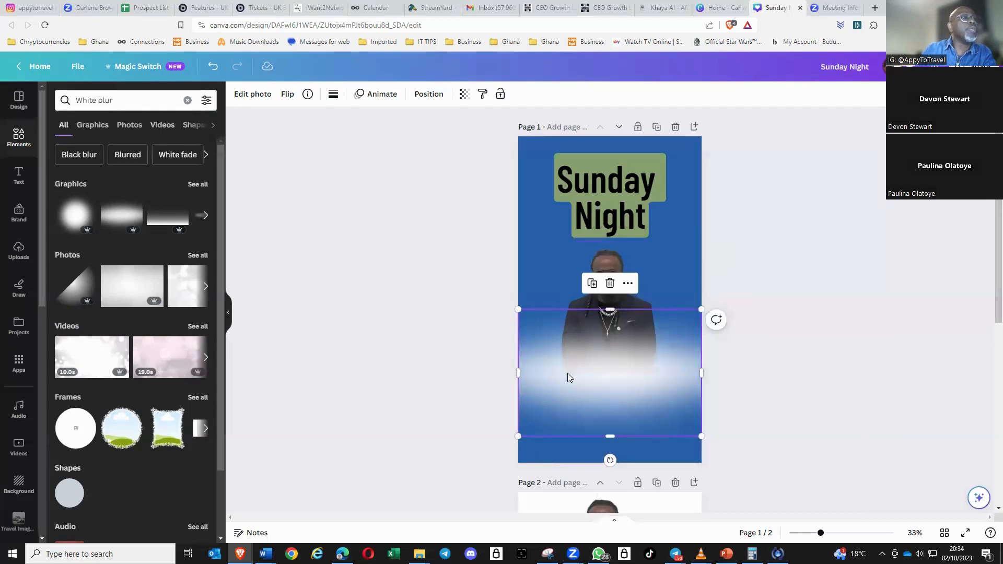
{"action": "right_click", "coordinate": [568, 379]}
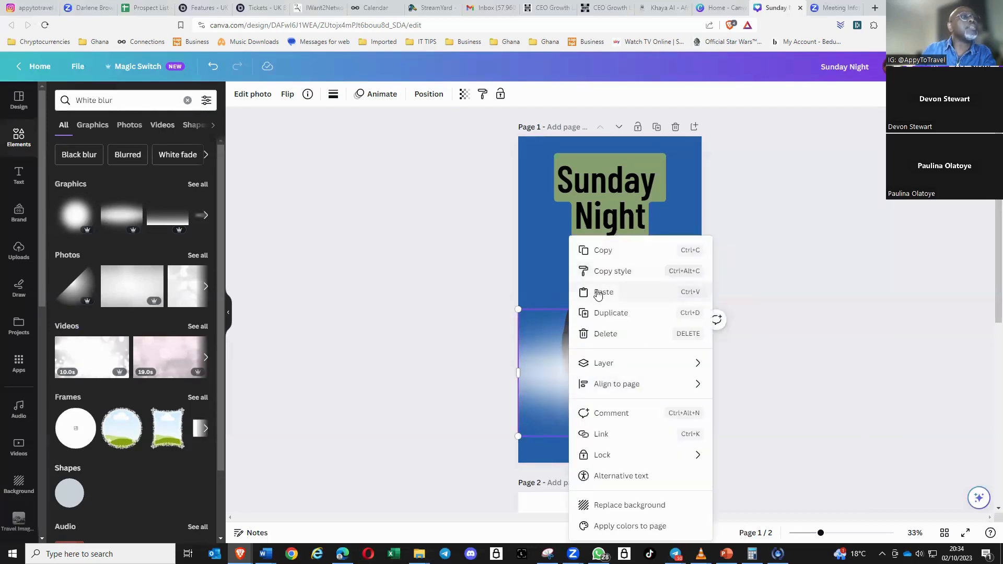
{"action": "left_click", "coordinate": [599, 293]}
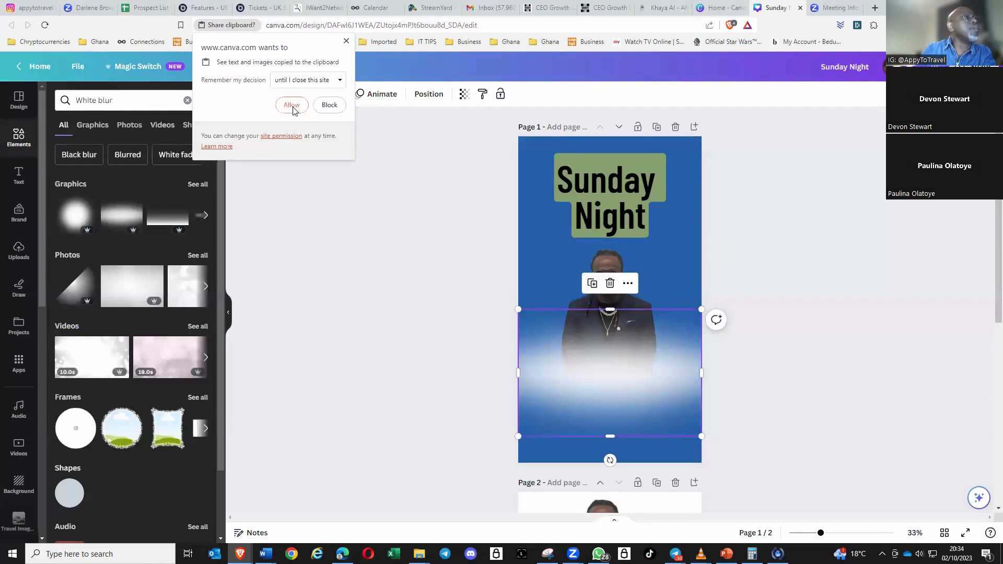
{"action": "left_click", "coordinate": [291, 106]}
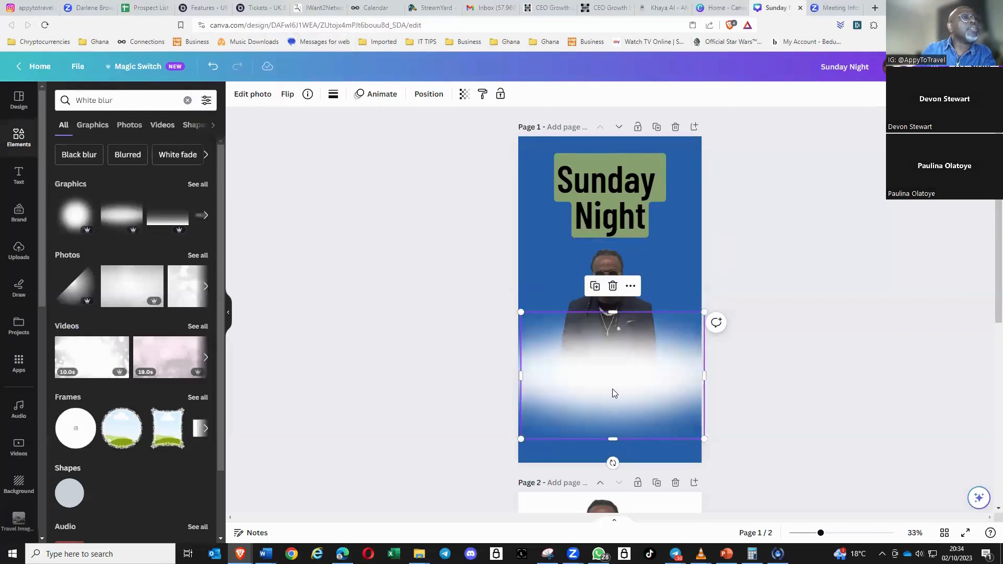
{"action": "left_click_drag", "start_coordinate": [612, 389], "coordinate": [609, 386]}
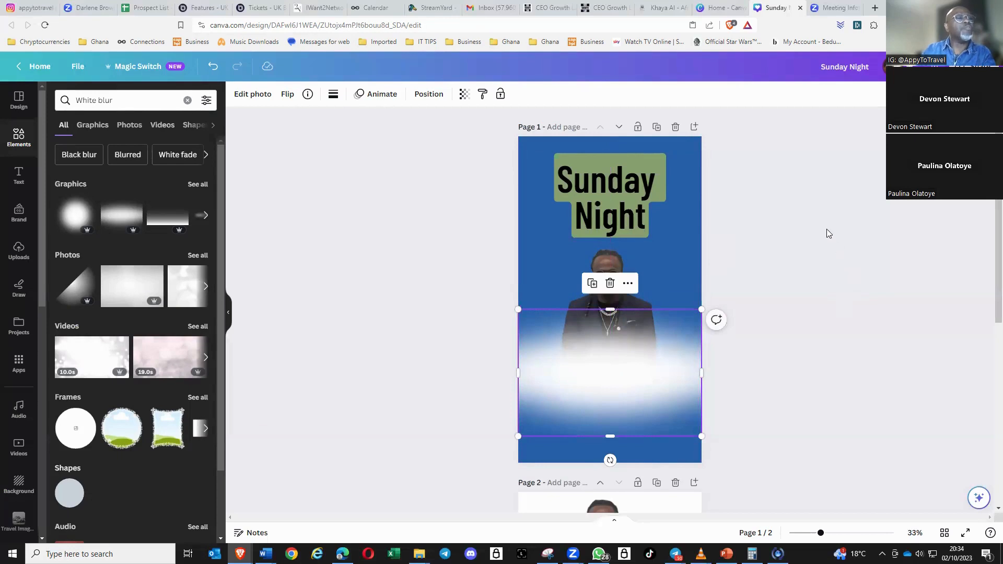
{"action": "left_click", "coordinate": [814, 305]}
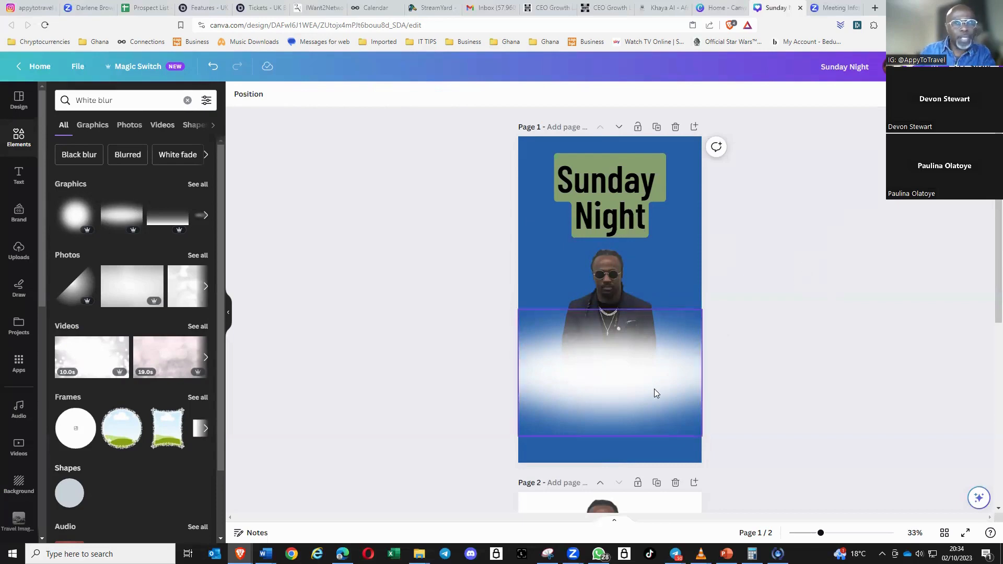
Delete both white blur graphics from page 1
{"action": "left_click", "coordinate": [634, 390]}
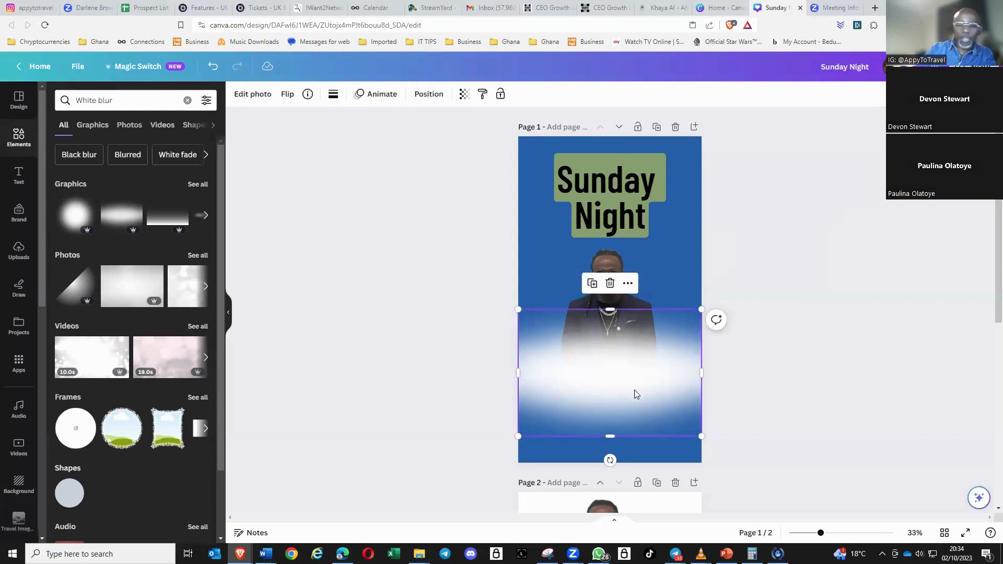
{"action": "key", "text": "Delete"}
{"action": "left_click", "coordinate": [621, 388]}
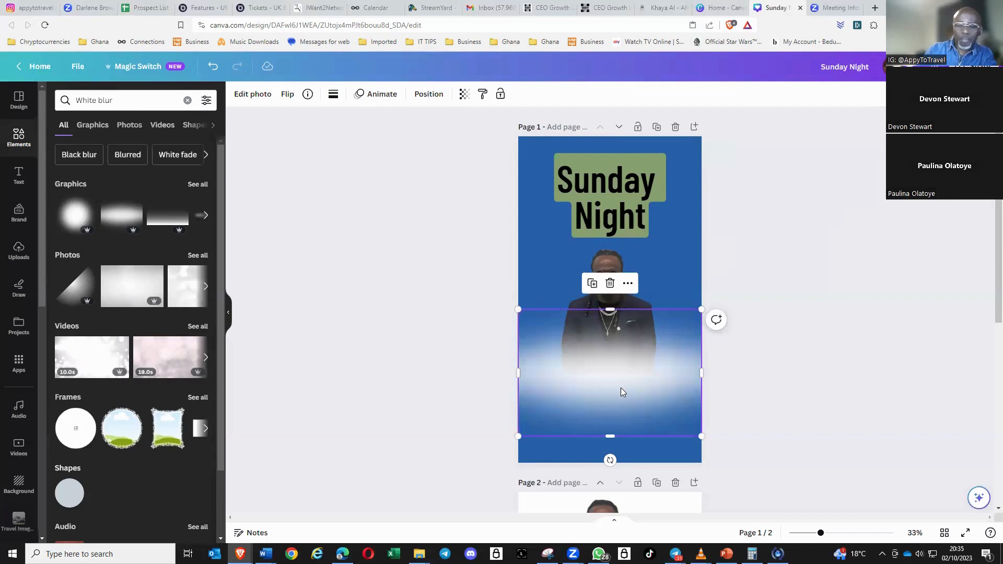
{"action": "key", "text": "Delete"}
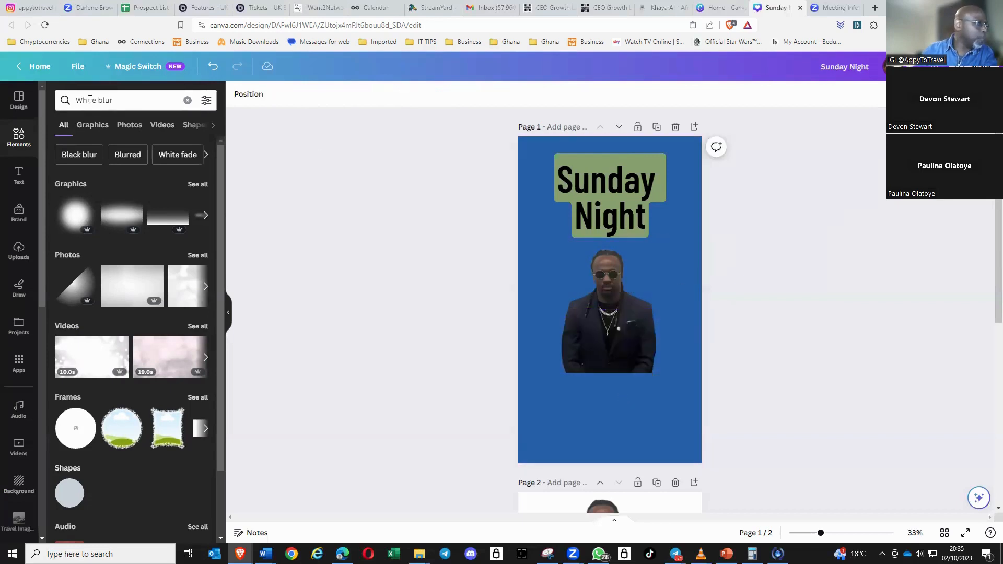
Search the element graphics for "lense flare" and add the white starburst flare with soft glow to page 1
{"action": "left_click", "coordinate": [188, 100]}
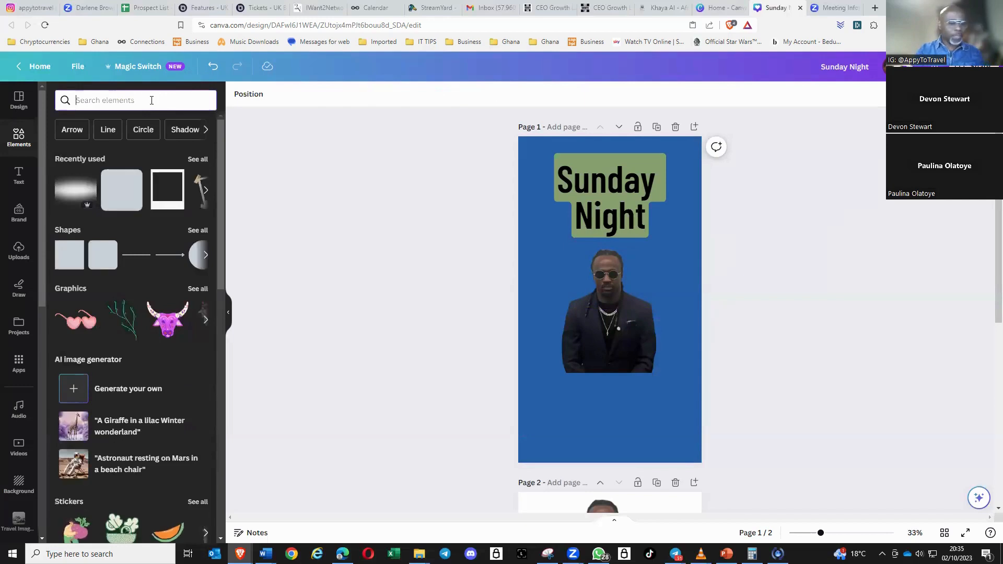
{"action": "type", "text": "lens"}
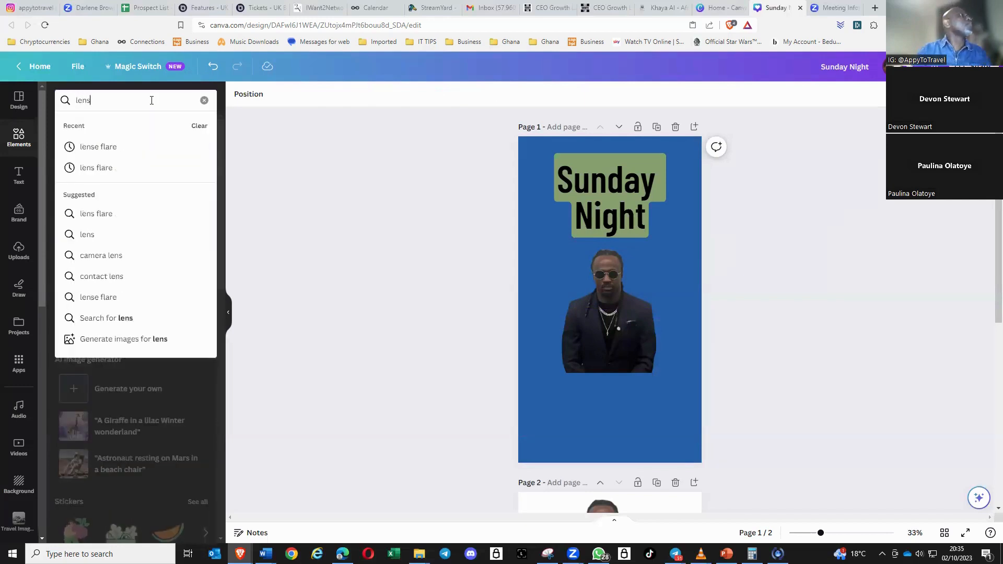
{"action": "left_click", "coordinate": [108, 148]}
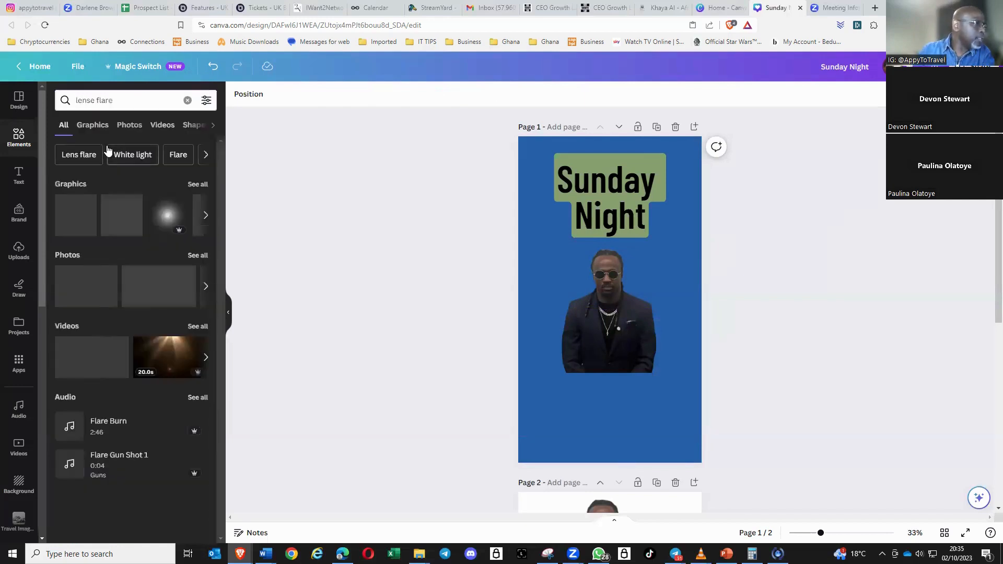
{"action": "left_click", "coordinate": [198, 185]}
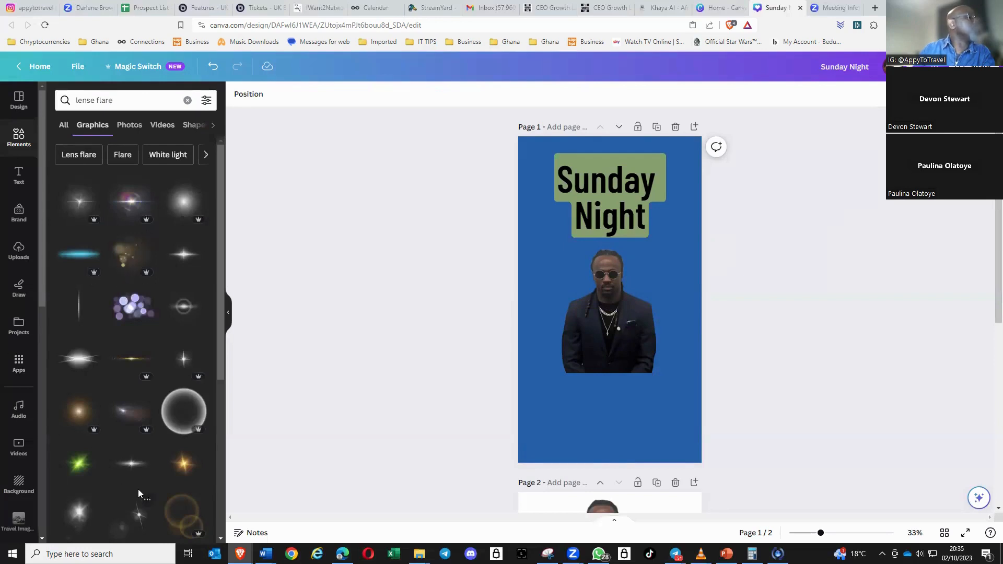
{"action": "scroll", "coordinate": [119, 511], "scroll_direction": "down", "scroll_amount": 1}
{"action": "scroll", "coordinate": [118, 512], "scroll_direction": "down", "scroll_amount": 1}
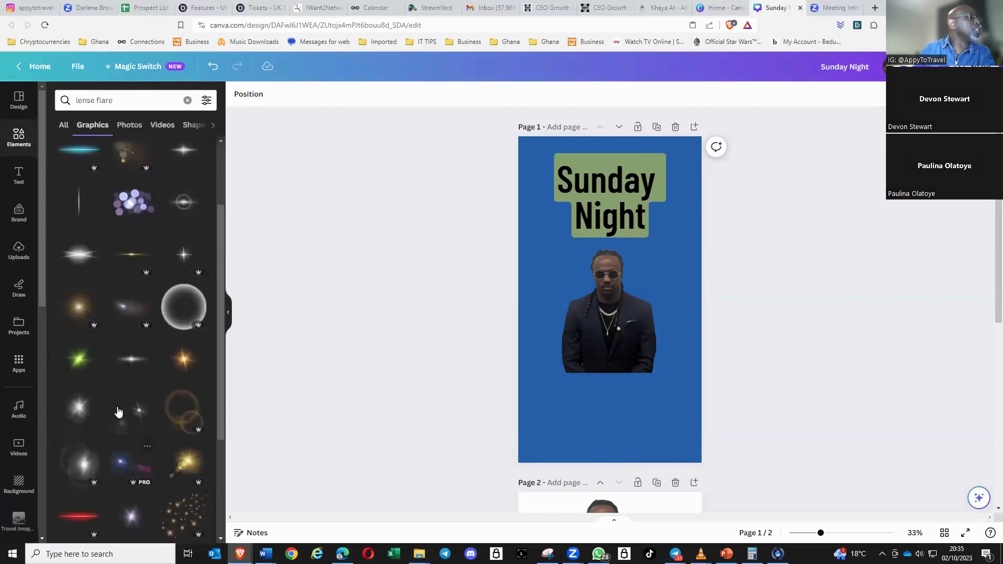
{"action": "left_click", "coordinate": [78, 415]}
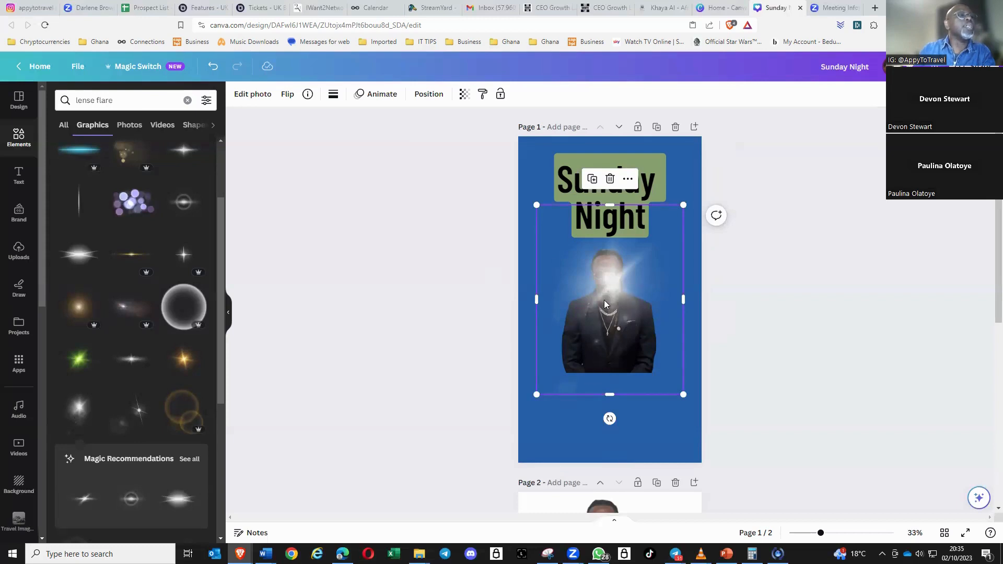
Enlarge the starburst flare beyond the page width and centre its glow on the lower edge of the man's cutout
{"action": "left_click_drag", "start_coordinate": [605, 295], "coordinate": [596, 373]}
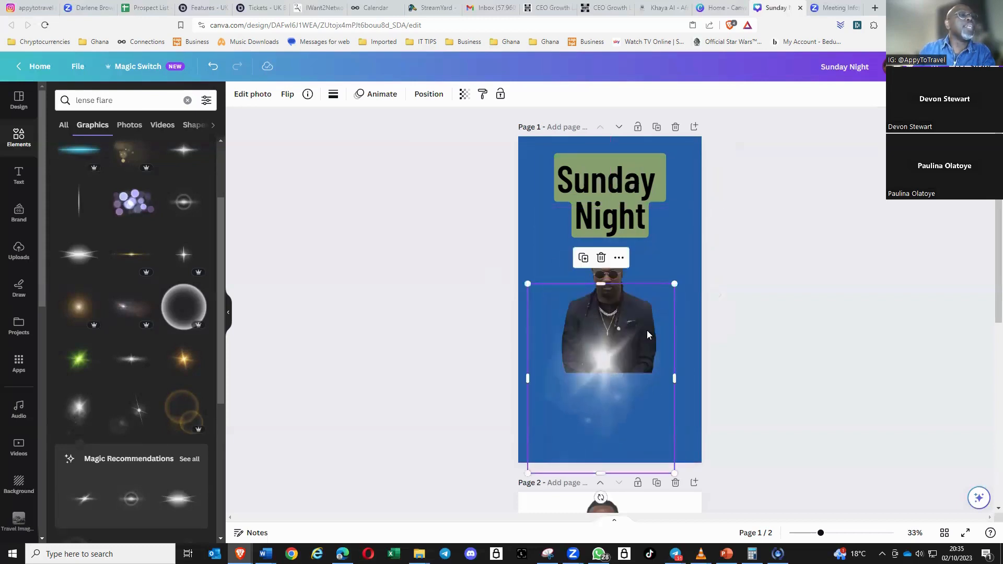
{"action": "left_click_drag", "start_coordinate": [674, 284], "coordinate": [746, 191]}
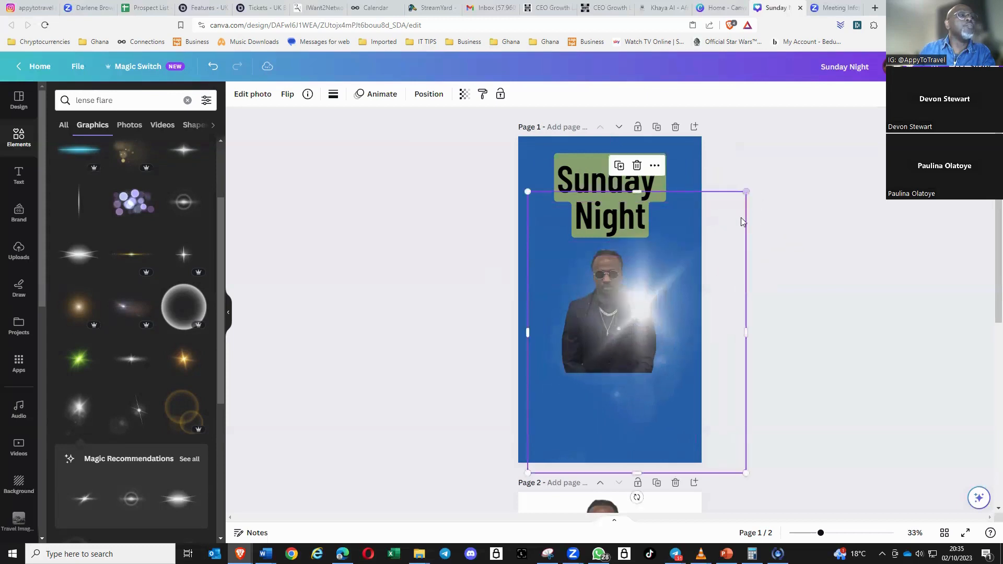
{"action": "left_click_drag", "start_coordinate": [528, 472], "coordinate": [450, 515]}
{"action": "mouse_move", "coordinate": [594, 383]}
{"action": "left_mouse_down"}
{"action": "mouse_move", "coordinate": [607, 394]}
{"action": "mouse_move", "coordinate": [610, 387]}
{"action": "left_mouse_up"}
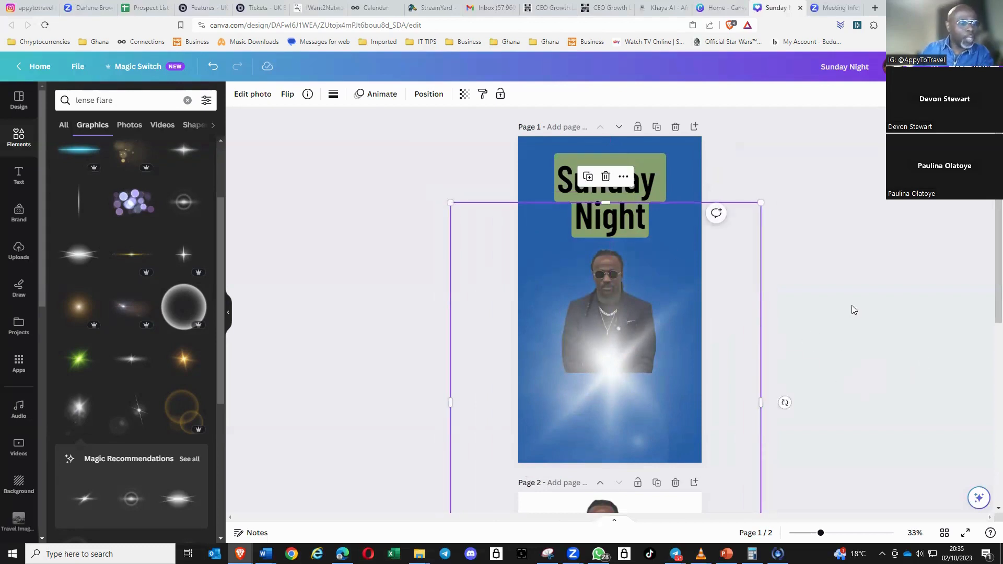
Rotate the enlarged starburst flare clockwise by well over a quarter turn and reposition its glow at the base of the cutout
{"action": "scroll", "coordinate": [884, 351], "scroll_direction": "down", "scroll_amount": 2}
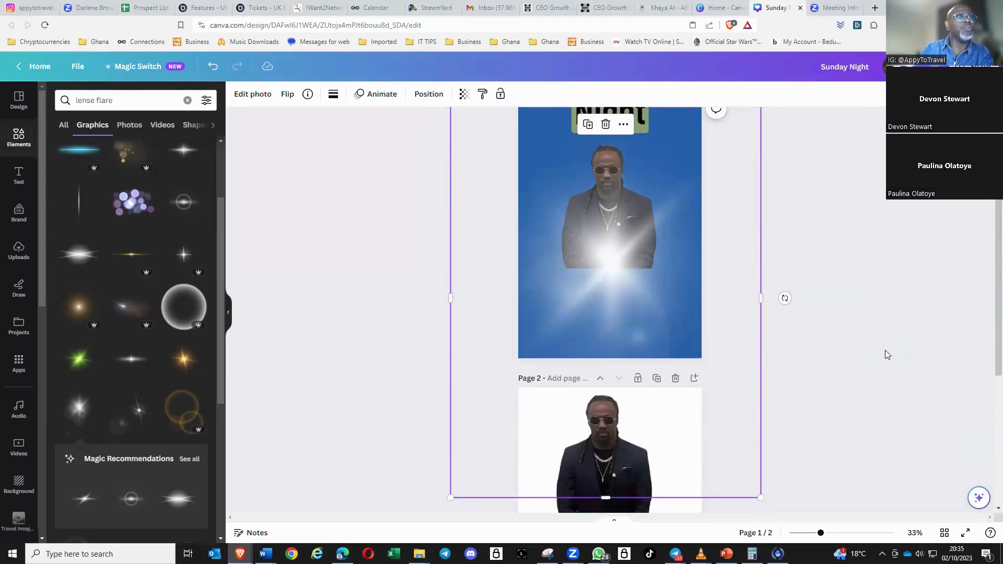
{"action": "left_click_drag", "start_coordinate": [784, 298], "coordinate": [678, 378]}
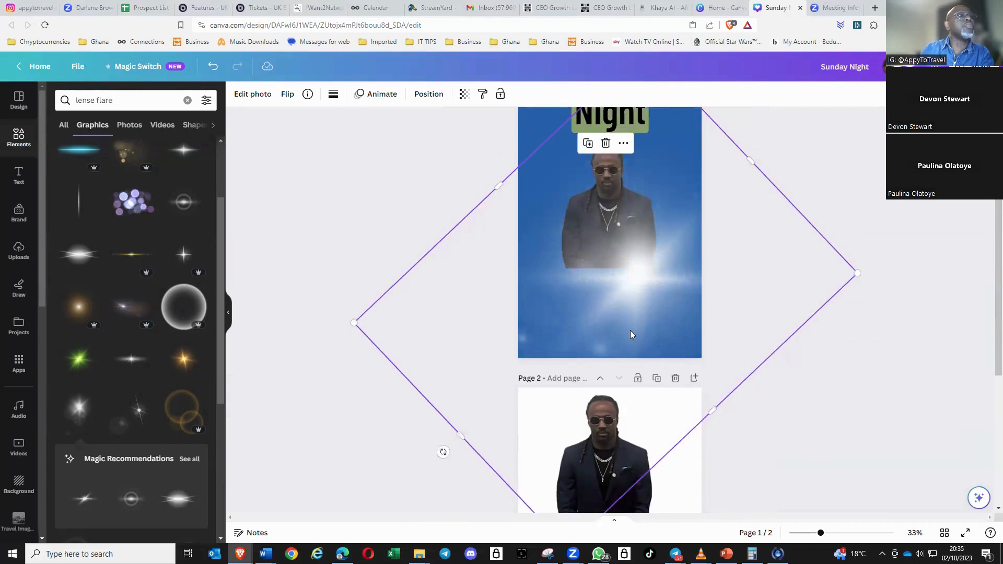
{"action": "left_click_drag", "start_coordinate": [618, 311], "coordinate": [610, 312]}
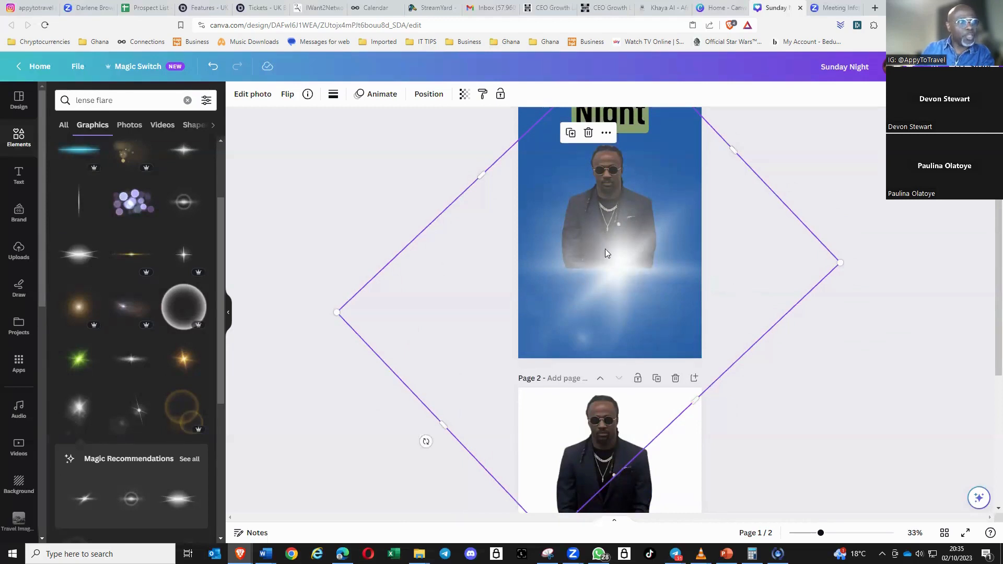
Delete the starburst flare from page 1
{"action": "left_click", "coordinate": [791, 273]}
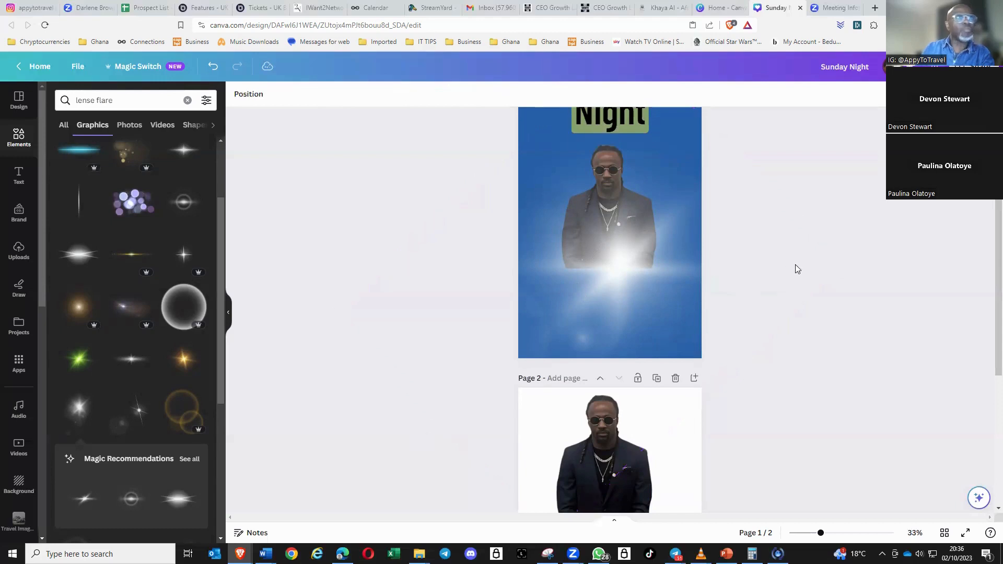
{"action": "left_click", "coordinate": [625, 285]}
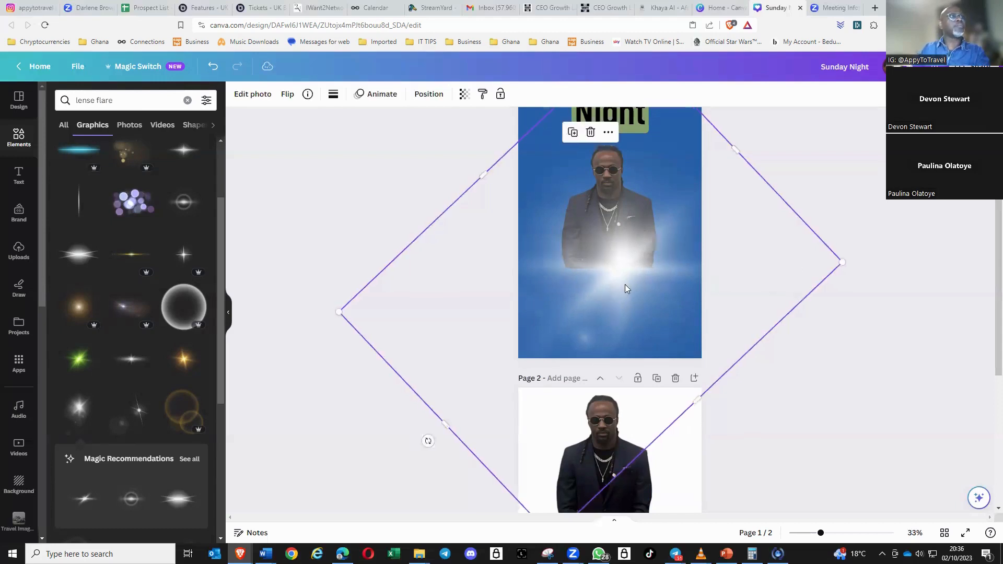
{"action": "key", "text": "Delete"}
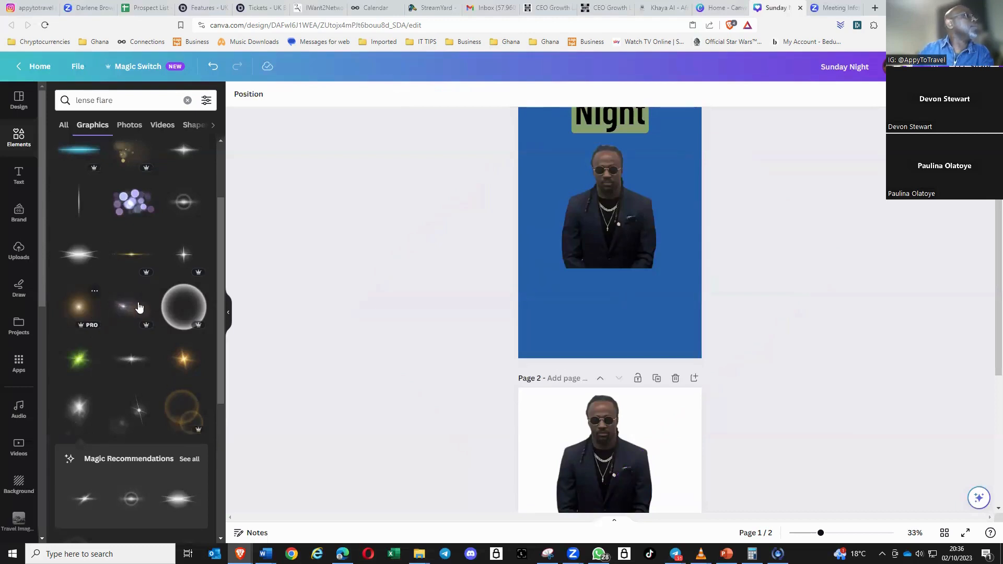
Try the golden bokeh flare on page 1, enlarged over the lower part of the man's cutout, and delete it
{"action": "scroll", "coordinate": [141, 313], "scroll_direction": "up", "scroll_amount": 2}
{"action": "left_click", "coordinate": [129, 256]}
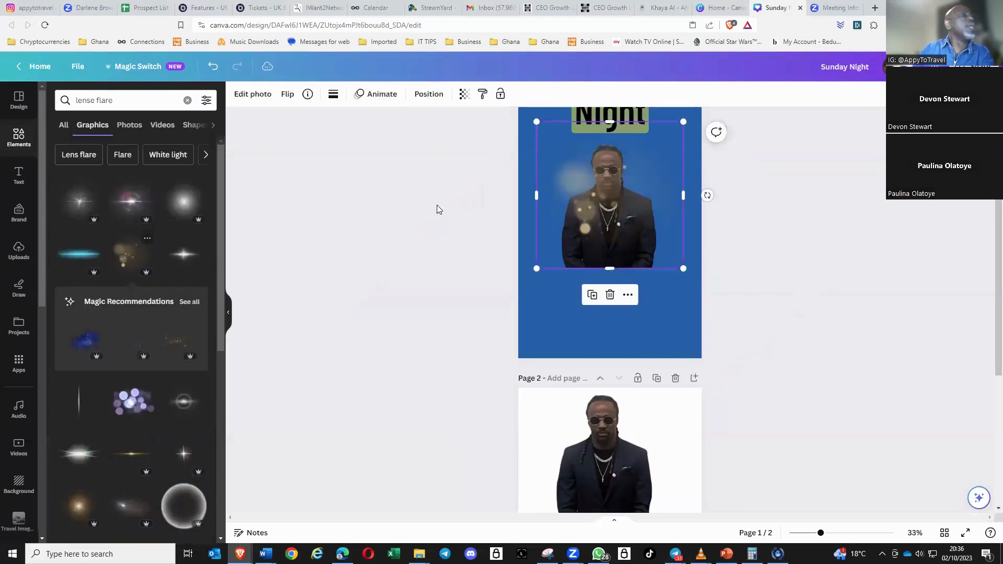
{"action": "left_click_drag", "start_coordinate": [583, 206], "coordinate": [593, 278]}
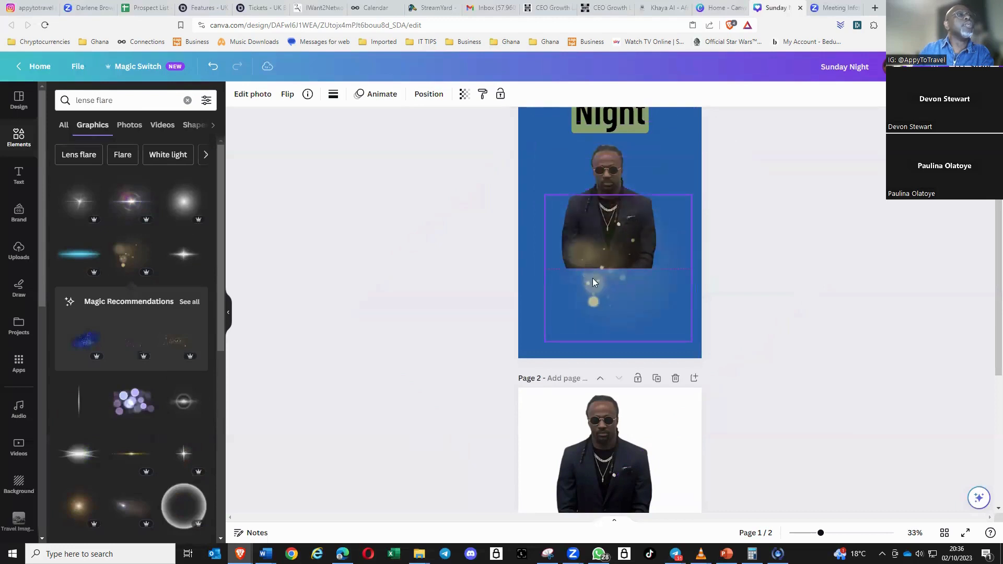
{"action": "left_click_drag", "start_coordinate": [691, 195], "coordinate": [755, 132]}
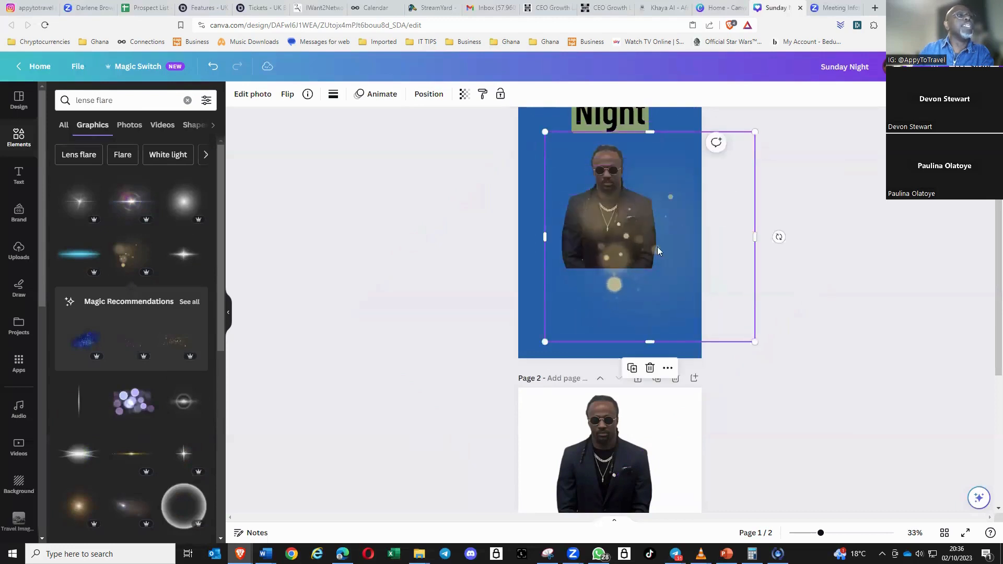
{"action": "left_click_drag", "start_coordinate": [545, 341], "coordinate": [483, 374]}
{"action": "key", "text": "Delete"}
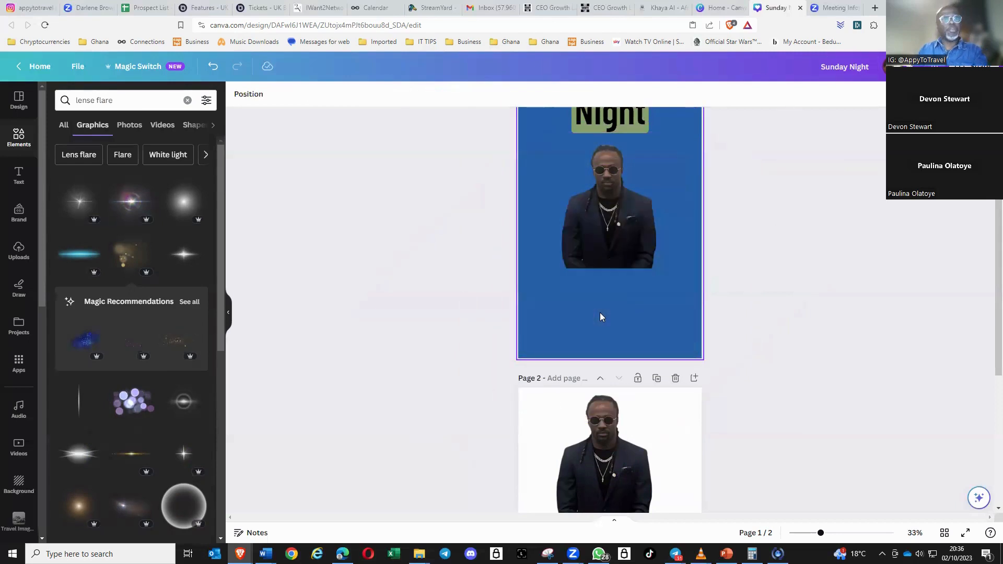
Move the man's cutout into the bottom-right corner of page 1
{"action": "scroll", "coordinate": [98, 385], "scroll_direction": "down", "scroll_amount": 6}
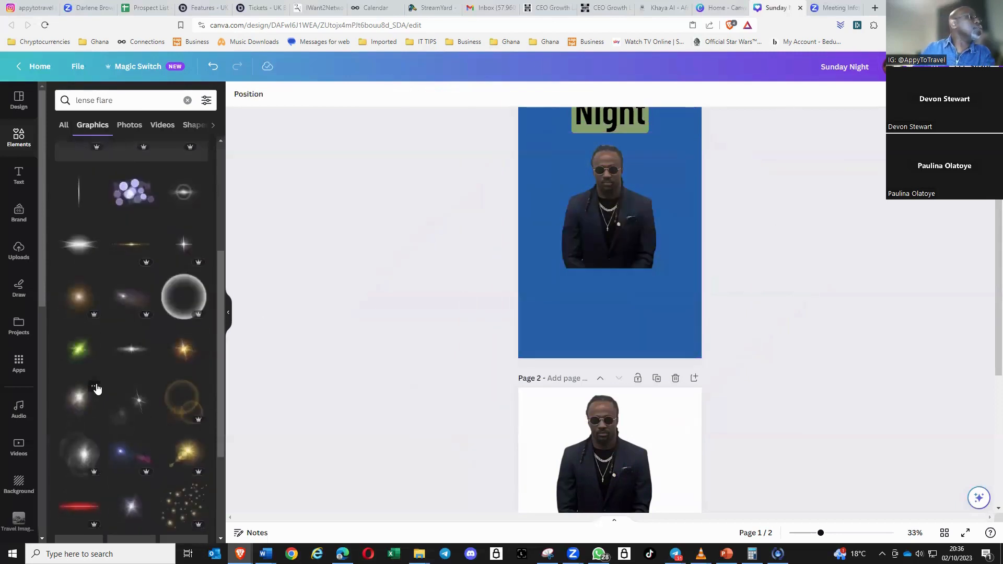
{"action": "scroll", "coordinate": [103, 381], "scroll_direction": "up", "scroll_amount": 6}
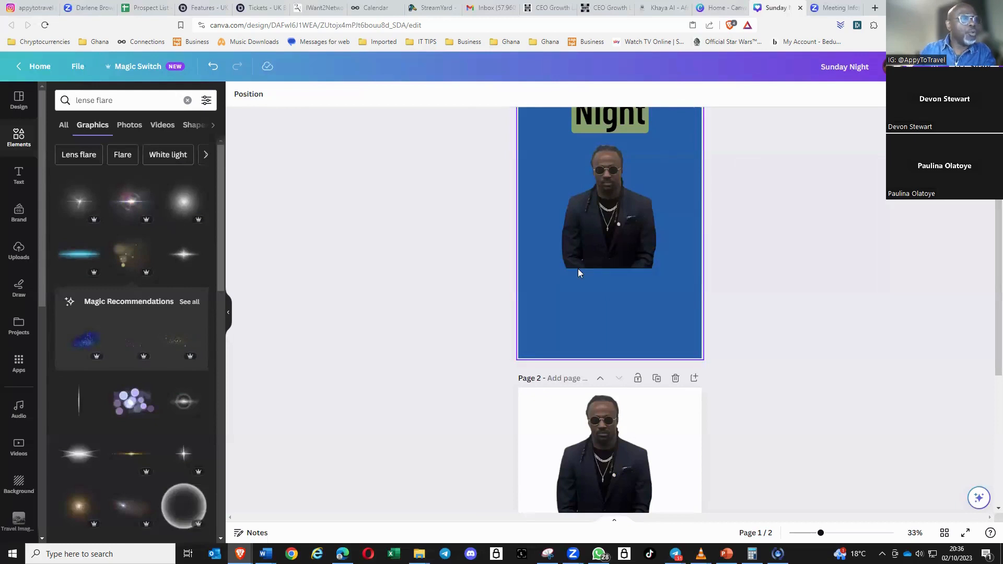
{"action": "scroll", "coordinate": [800, 272], "scroll_direction": "up", "scroll_amount": 2}
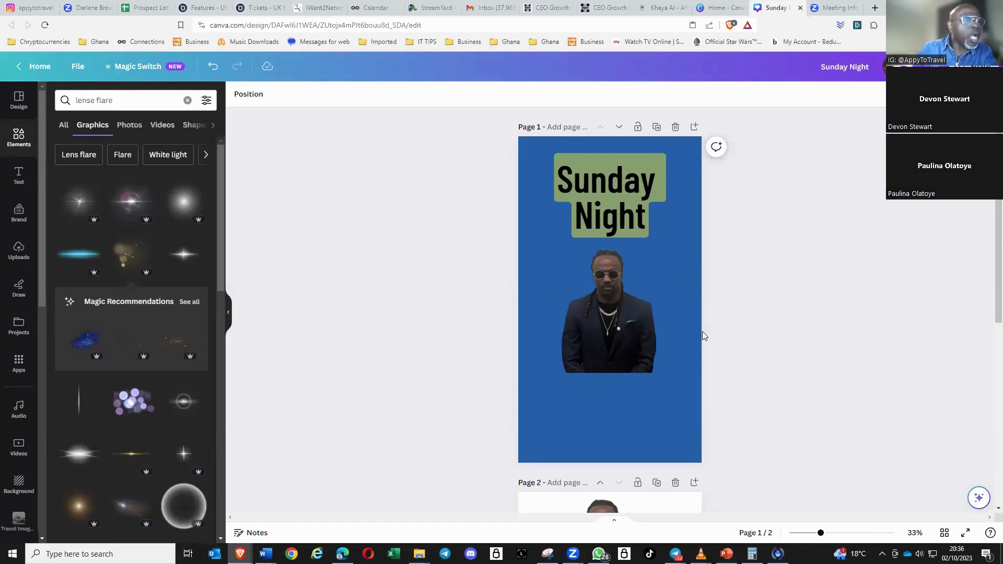
{"action": "left_click_drag", "start_coordinate": [613, 329], "coordinate": [652, 413]}
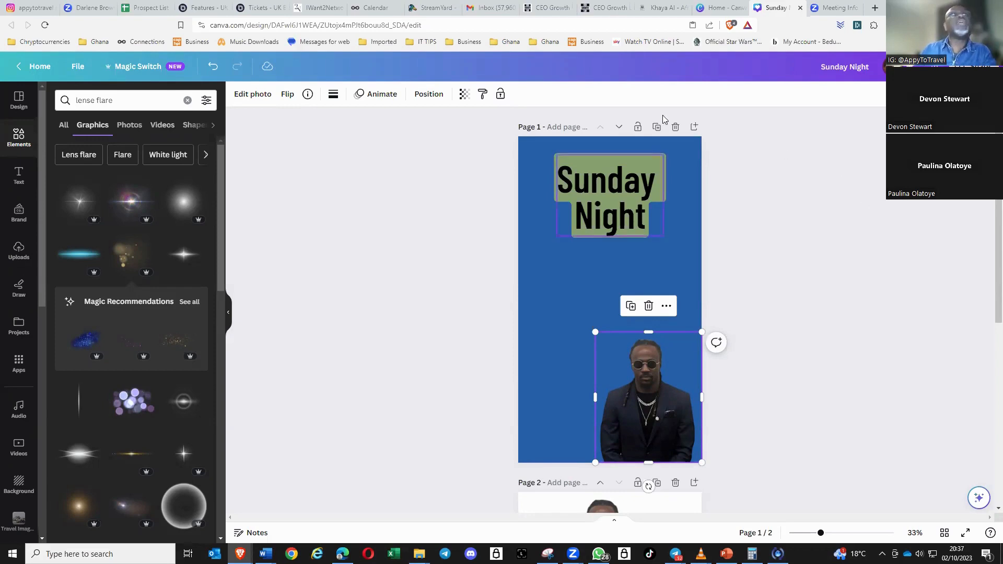
Paste the copied Facebook logo image onto page 1 and place it slightly left of centre below the heading
{"action": "left_click", "coordinate": [874, 8]}
{"action": "key", "text": "ctrl+w"}
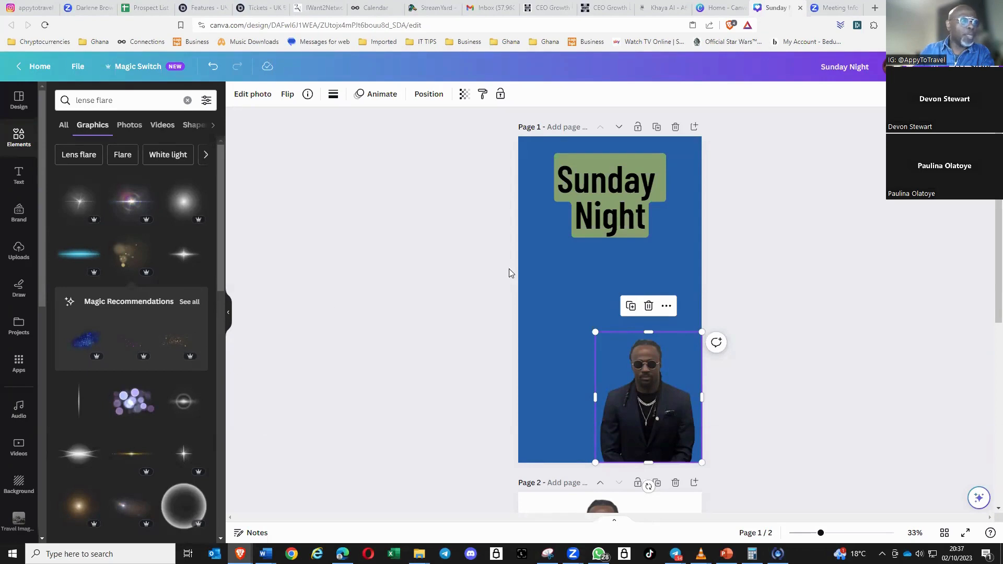
{"action": "left_click", "coordinate": [538, 255]}
{"action": "right_click", "coordinate": [538, 256]}
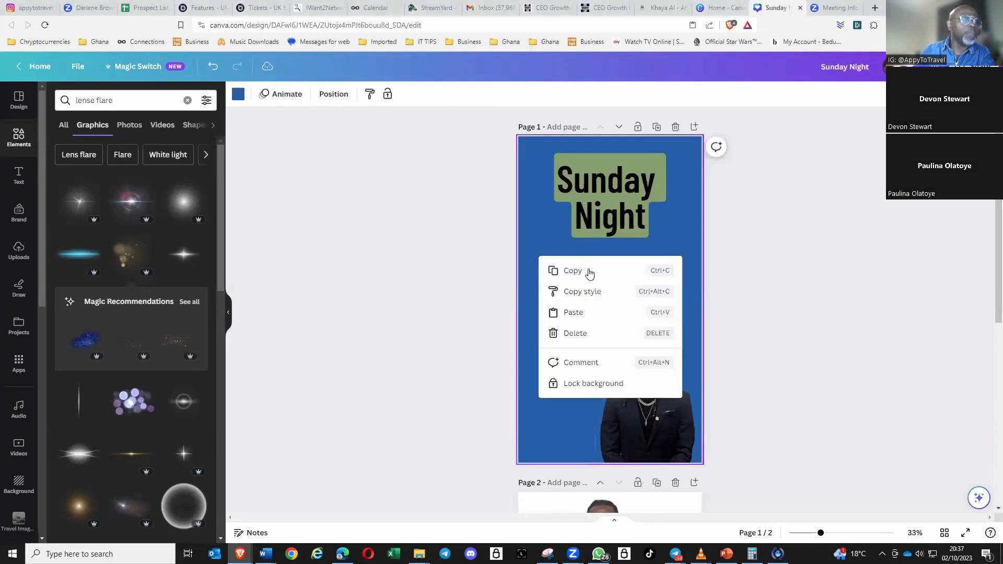
{"action": "left_click", "coordinate": [573, 314]}
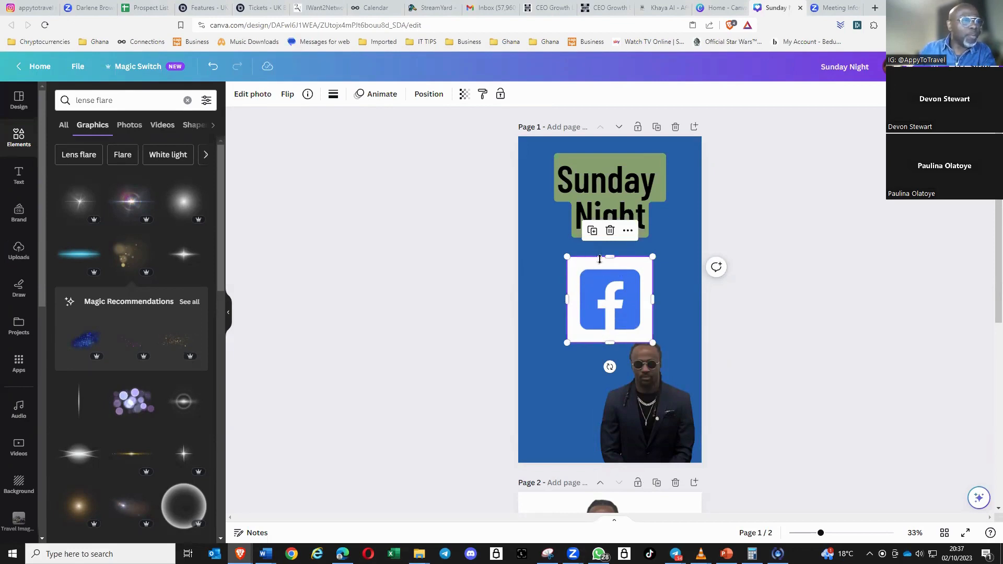
{"action": "left_click_drag", "start_coordinate": [601, 267], "coordinate": [576, 266]}
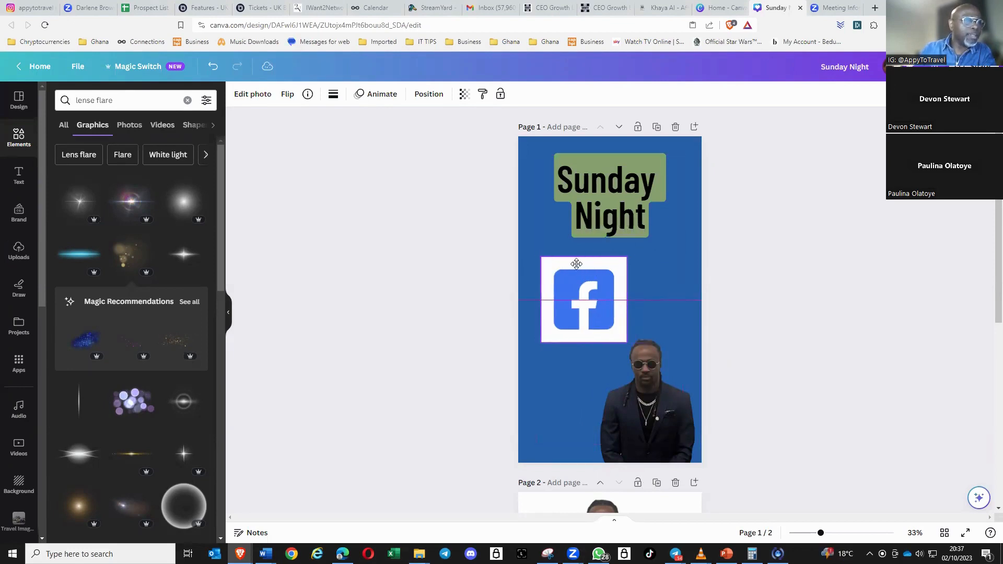
Remove the Facebook logo's background with BG Remover and move the logo slightly up and to the left
{"action": "left_click", "coordinate": [253, 94]}
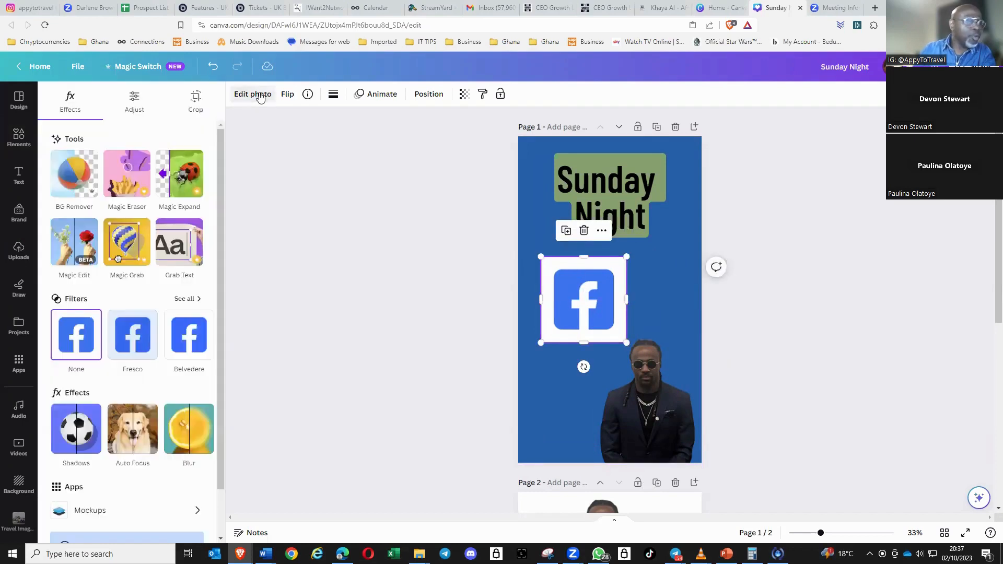
{"action": "left_click", "coordinate": [77, 173]}
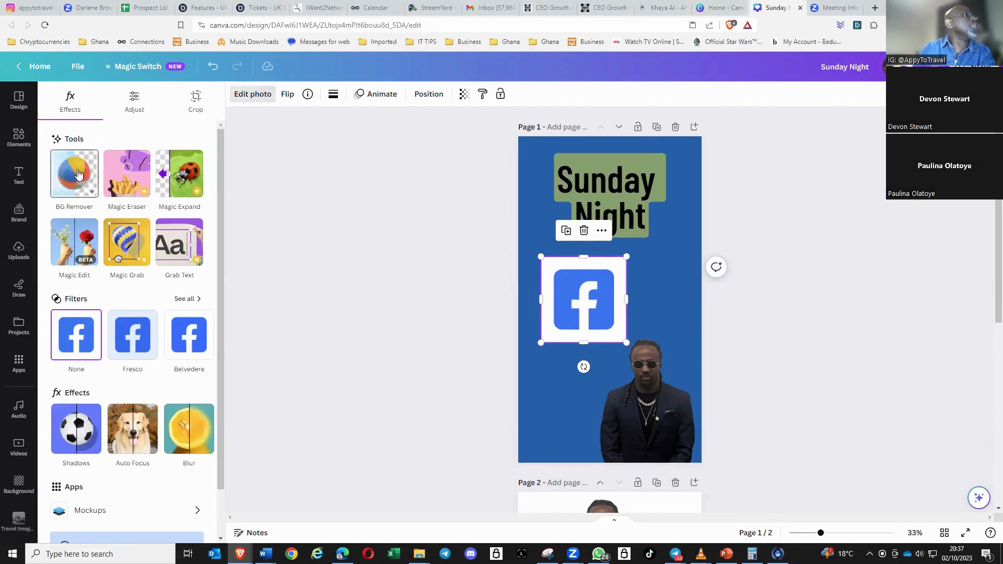
{"action": "left_click", "coordinate": [664, 283]}
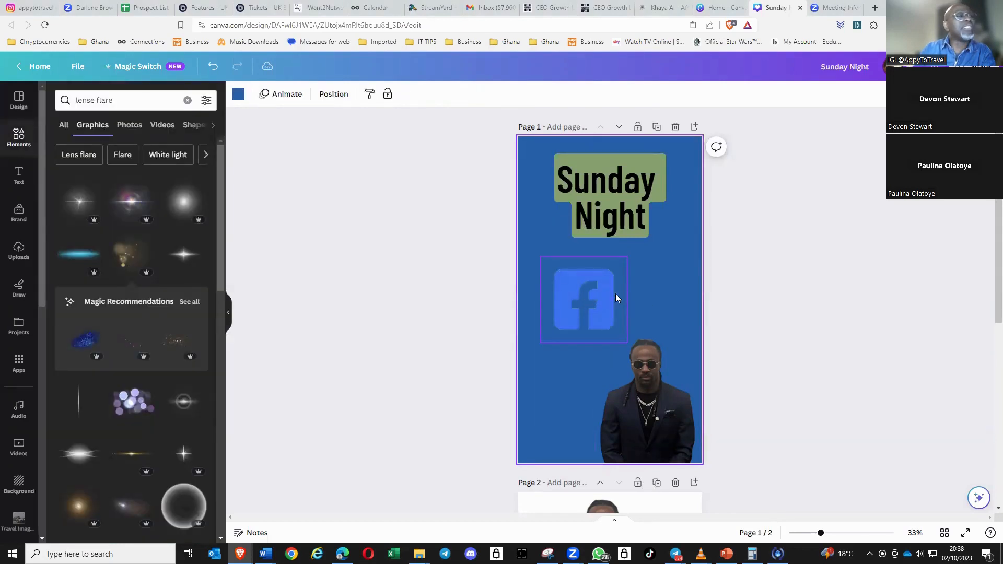
{"action": "mouse_move", "coordinate": [601, 307]}
{"action": "left_mouse_down"}
{"action": "mouse_move", "coordinate": [628, 290]}
{"action": "mouse_move", "coordinate": [597, 294]}
{"action": "left_mouse_up"}
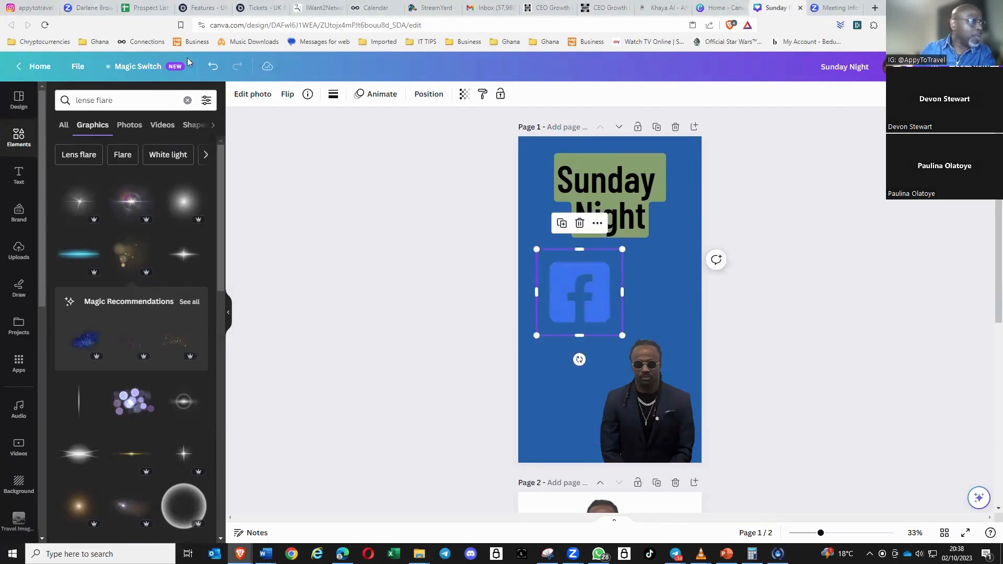
Restore the logo's white "f" with the Background Remover's Restore brush at size 100, and move the logo slightly lower on page 1
{"action": "left_click", "coordinate": [253, 94]}
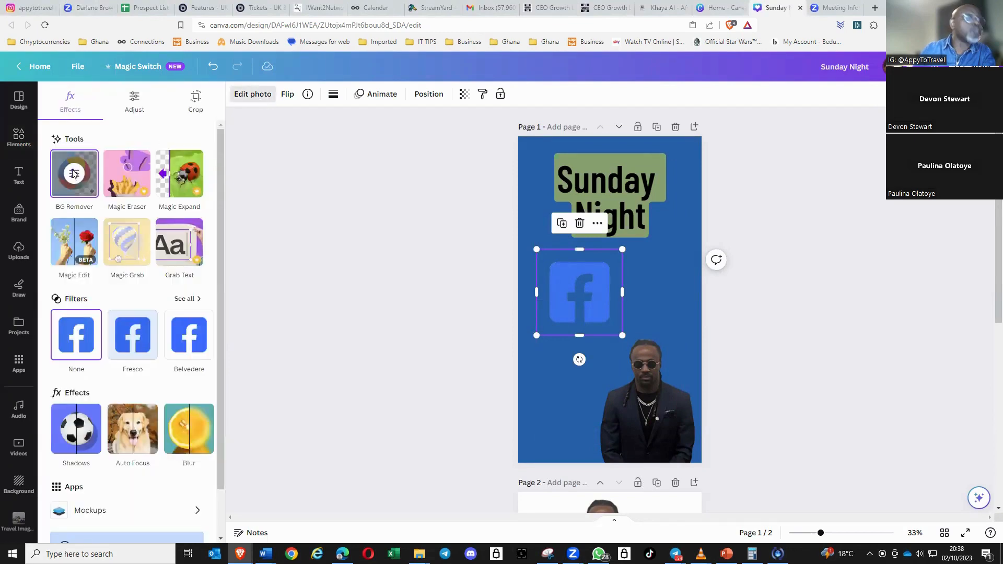
{"action": "left_click", "coordinate": [74, 174]}
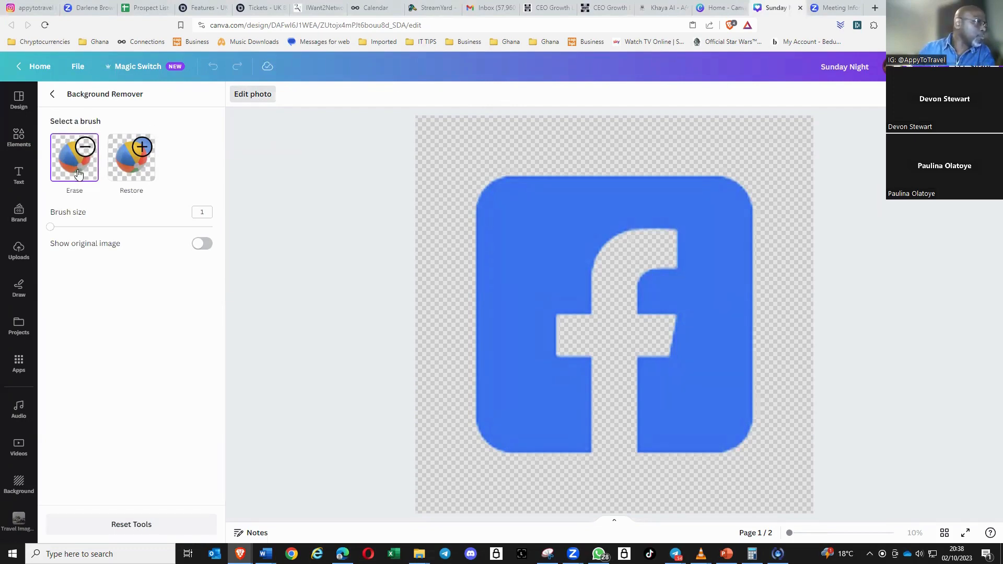
{"action": "left_click", "coordinate": [134, 156]}
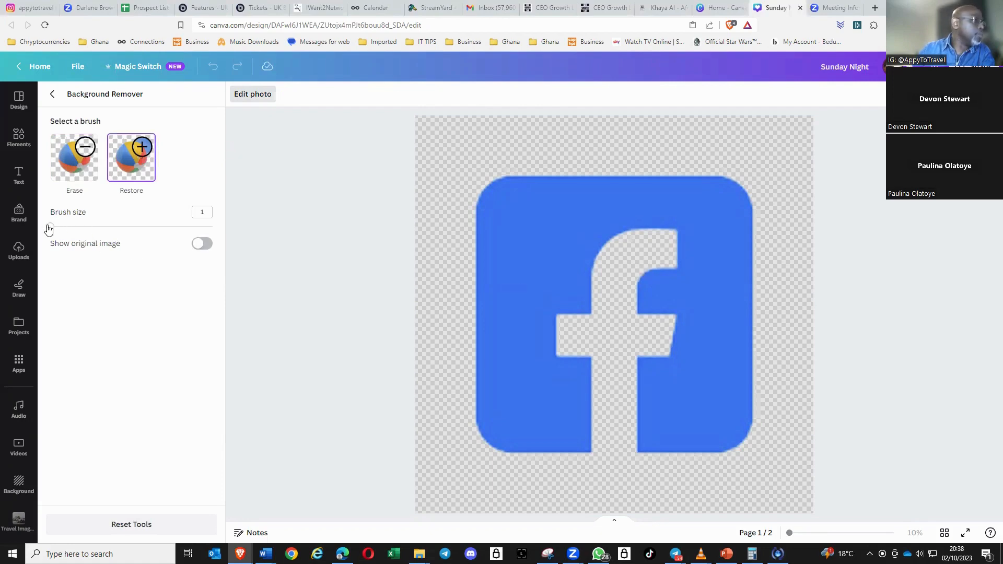
{"action": "mouse_move", "coordinate": [58, 229]}
{"action": "left_mouse_down"}
{"action": "mouse_move", "coordinate": [207, 228]}
{"action": "mouse_move", "coordinate": [219, 237]}
{"action": "left_mouse_up"}
{"action": "mouse_move", "coordinate": [609, 246]}
{"action": "left_mouse_down"}
{"action": "mouse_move", "coordinate": [660, 258]}
{"action": "mouse_move", "coordinate": [600, 302]}
{"action": "mouse_move", "coordinate": [588, 334]}
{"action": "mouse_move", "coordinate": [648, 351]}
{"action": "mouse_move", "coordinate": [591, 395]}
{"action": "mouse_move", "coordinate": [626, 389]}
{"action": "mouse_move", "coordinate": [610, 393]}
{"action": "mouse_move", "coordinate": [617, 397]}
{"action": "left_mouse_up"}
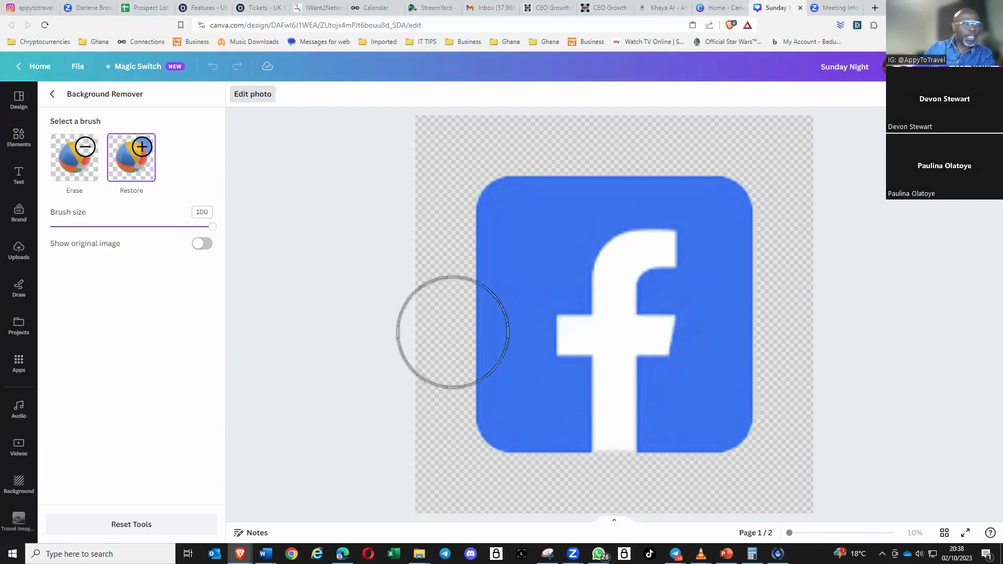
{"action": "left_click", "coordinate": [52, 94]}
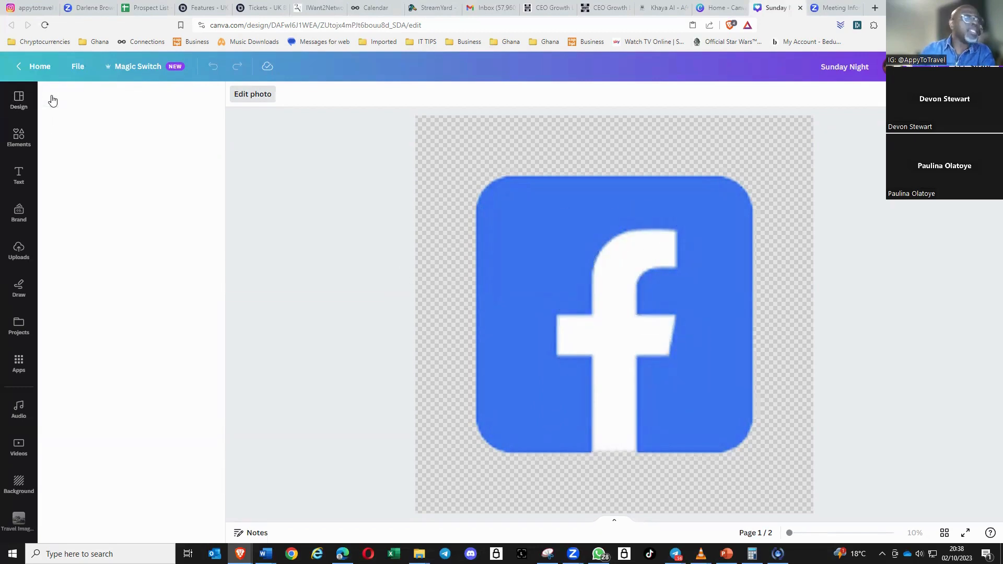
{"action": "left_click", "coordinate": [675, 305]}
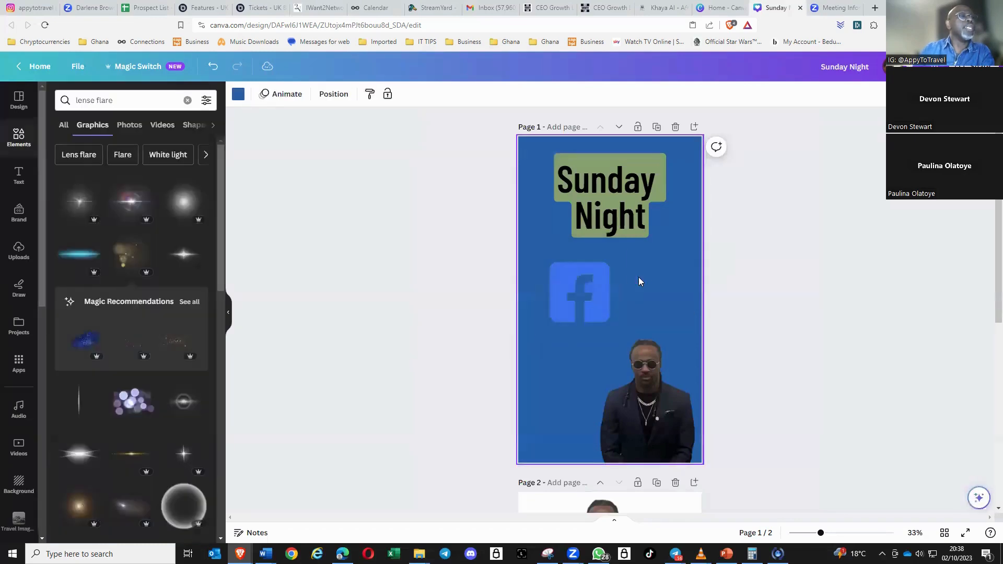
{"action": "left_click_drag", "start_coordinate": [581, 288], "coordinate": [577, 322]}
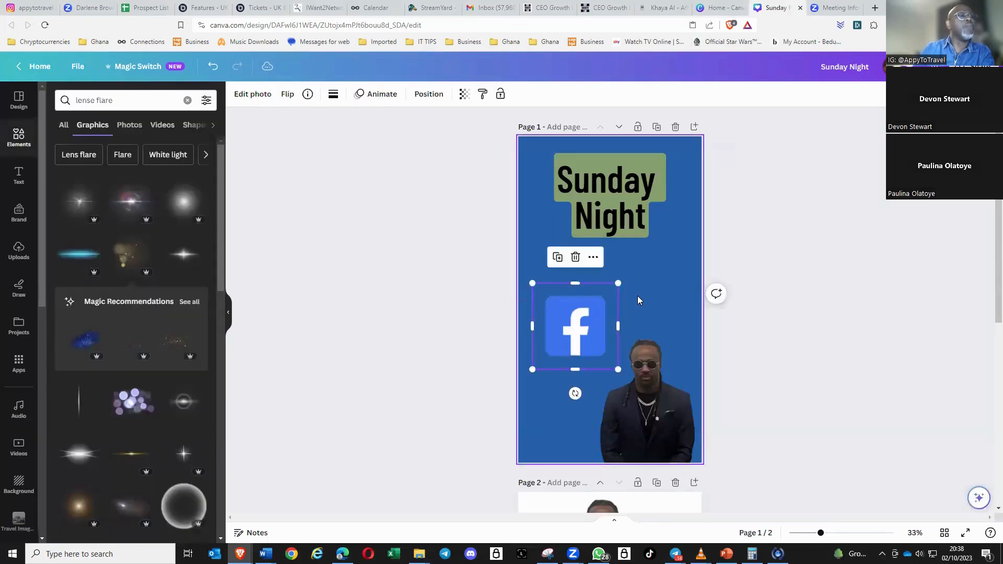
{"action": "left_click", "coordinate": [653, 292]}
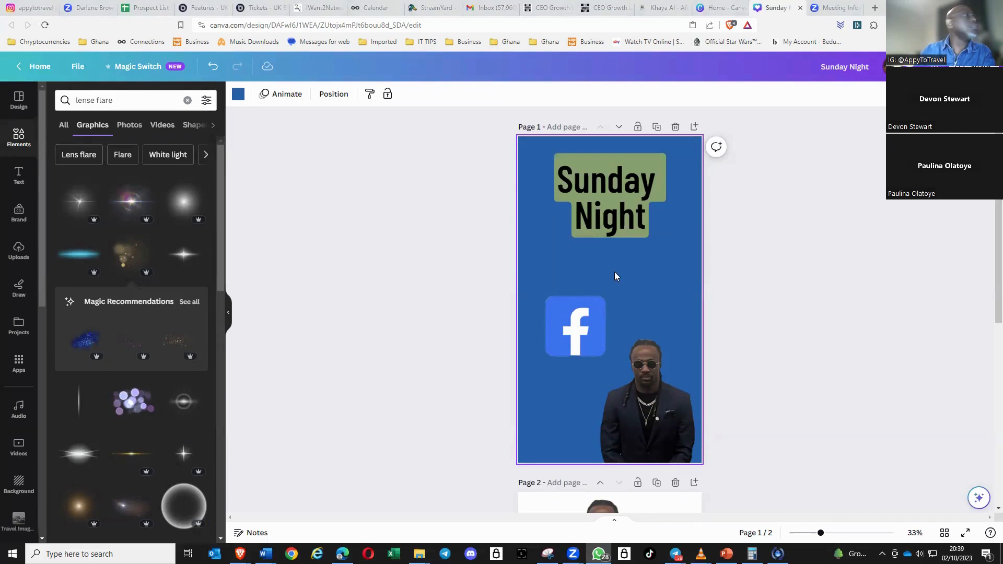
Add the uploaded photo of four standing men to page 1 and crop it to the leftmost man's upper body
{"action": "left_click", "coordinate": [19, 250]}
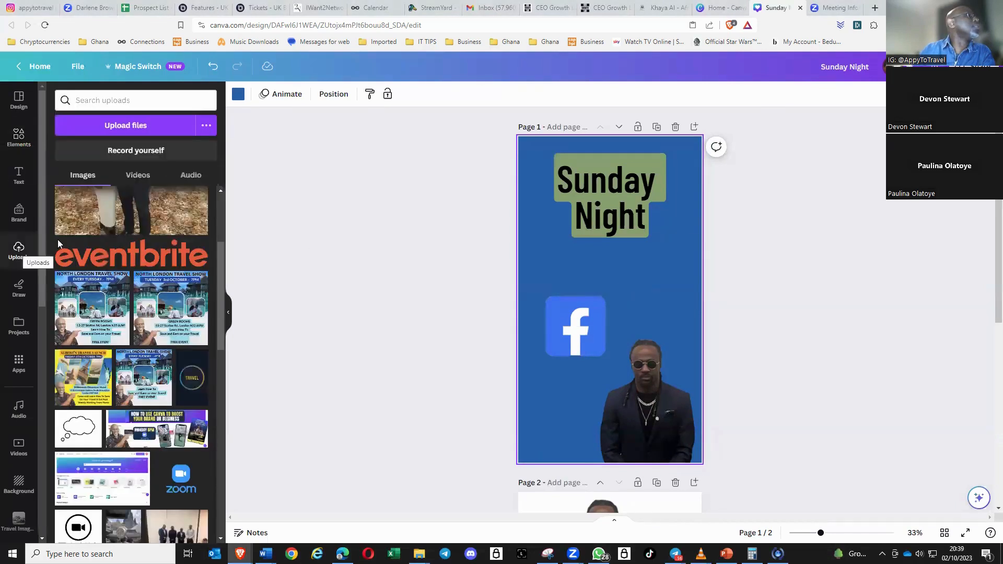
{"action": "scroll", "coordinate": [141, 313], "scroll_direction": "down", "scroll_amount": 5}
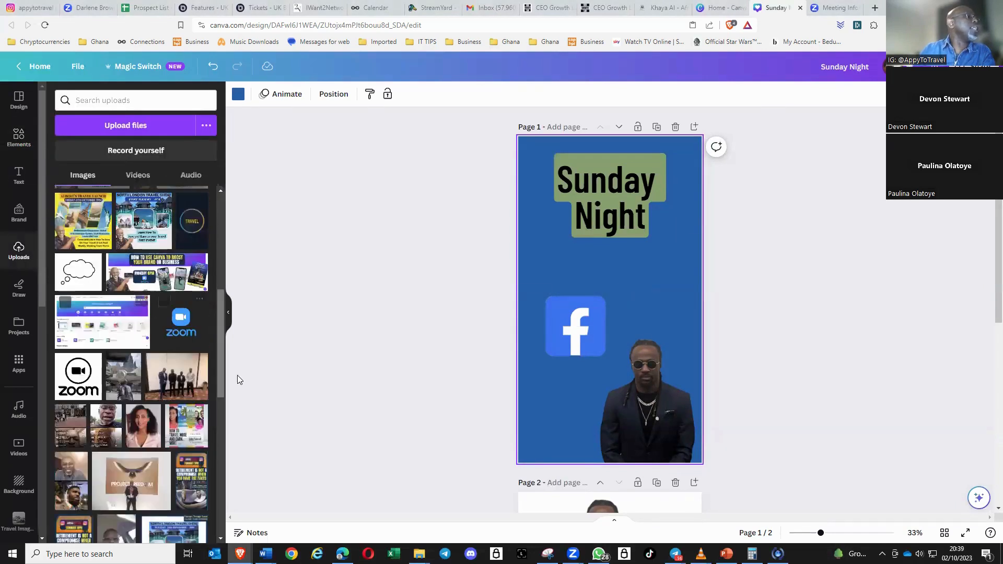
{"action": "left_click", "coordinate": [161, 389]}
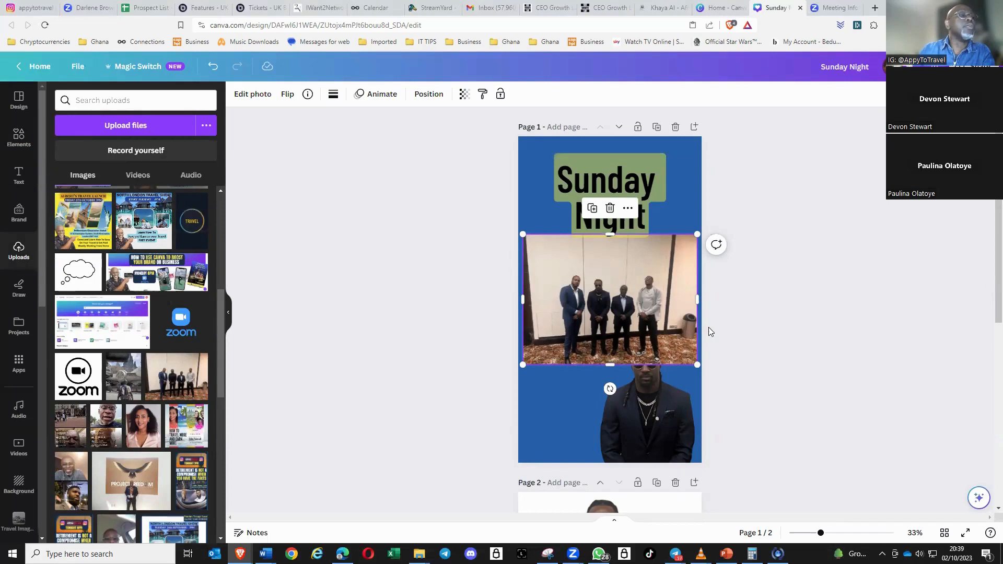
{"action": "left_click_drag", "start_coordinate": [697, 302], "coordinate": [587, 316]}
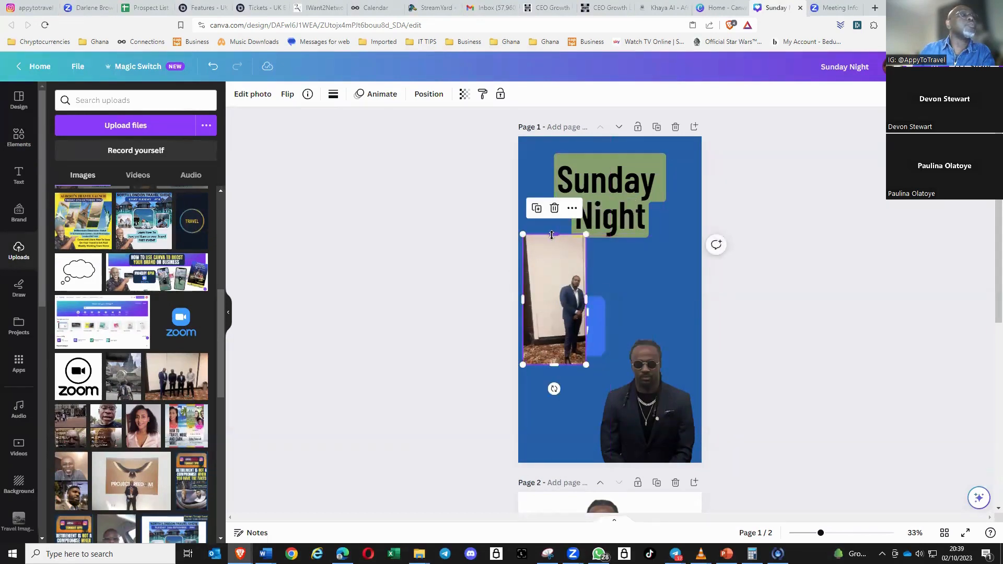
{"action": "left_click_drag", "start_coordinate": [556, 259], "coordinate": [556, 271]}
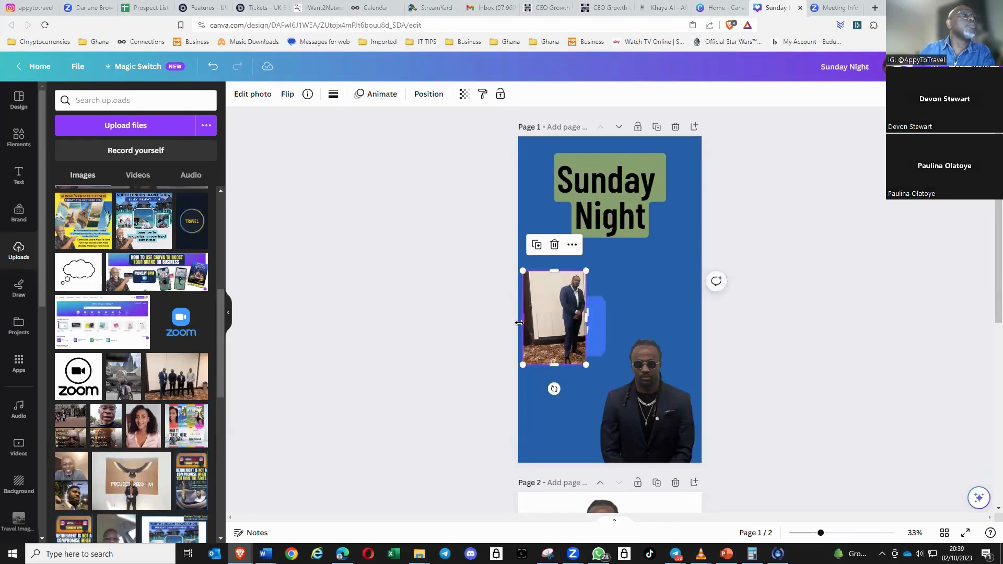
{"action": "left_click_drag", "start_coordinate": [531, 314], "coordinate": [557, 313]}
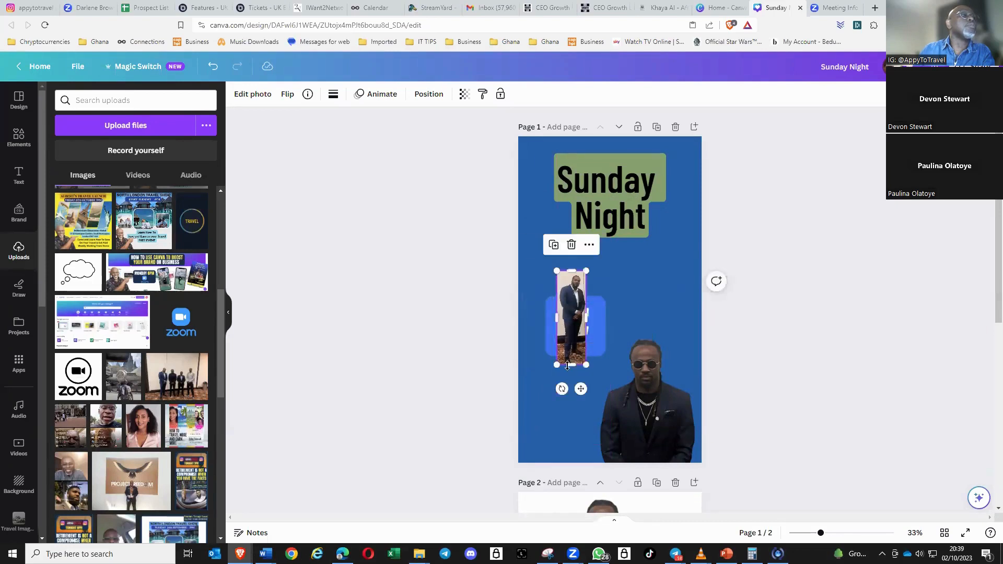
{"action": "left_click_drag", "start_coordinate": [572, 364], "coordinate": [580, 326]}
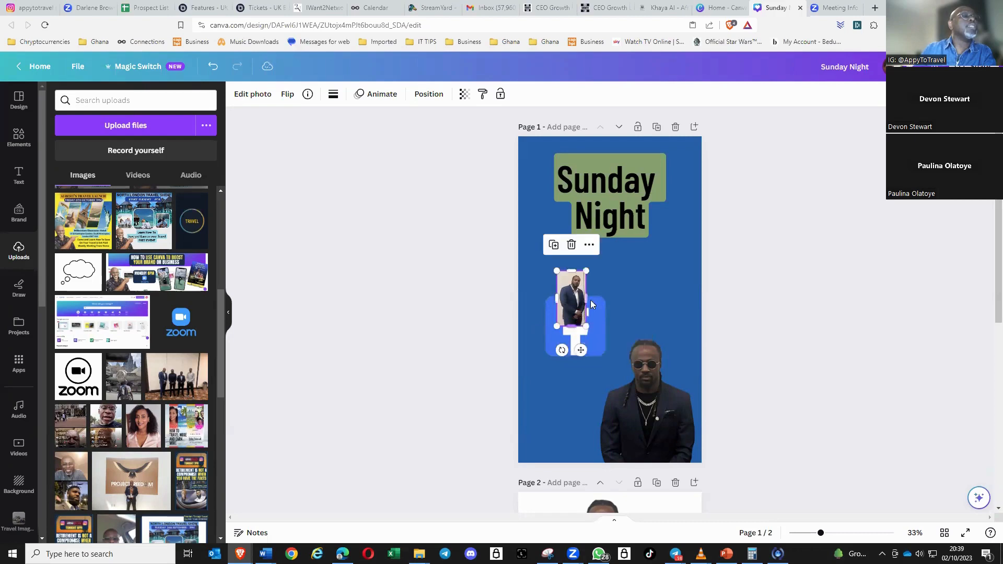
Enlarge the cropped photo to a little over half the page's width and remove its background with BG Remover
{"action": "left_click_drag", "start_coordinate": [586, 271], "coordinate": [688, 182]}
{"action": "left_click_drag", "start_coordinate": [595, 321], "coordinate": [515, 420]}
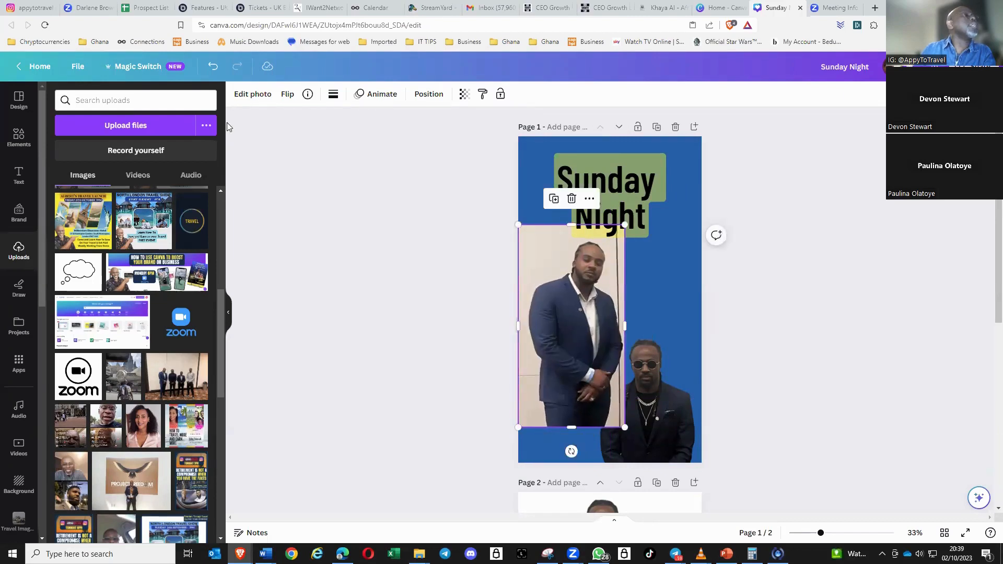
{"action": "left_click", "coordinate": [258, 94]}
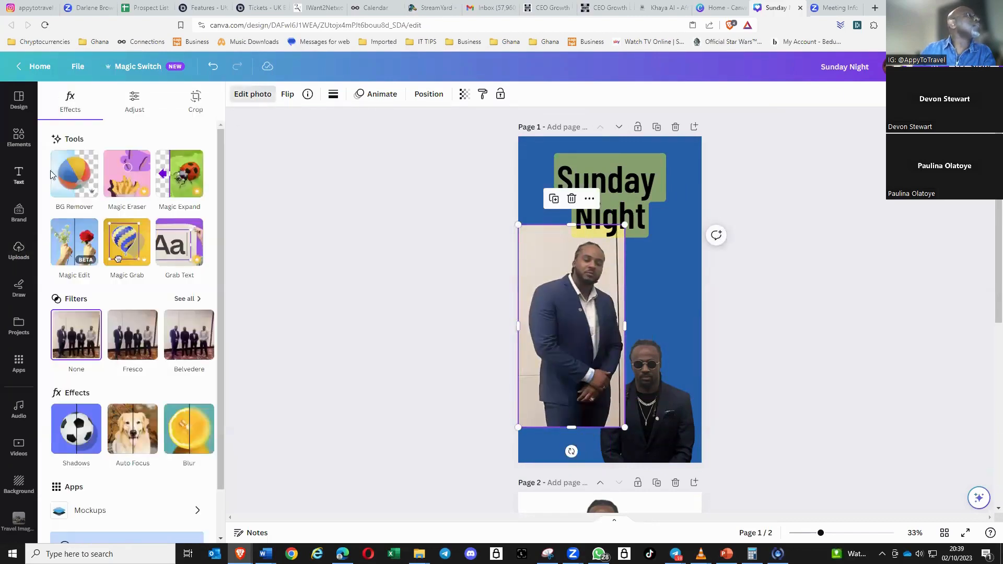
{"action": "left_click", "coordinate": [69, 175]}
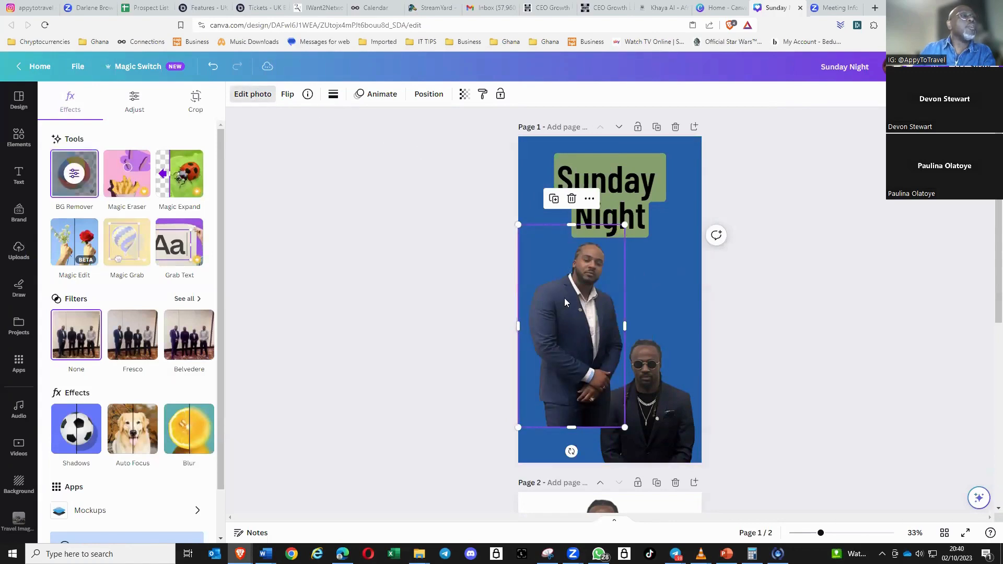
Move the new man's cutout into the page's bottom-left corner and the Facebook logo just below the heading's right side
{"action": "left_click_drag", "start_coordinate": [564, 297], "coordinate": [556, 380]}
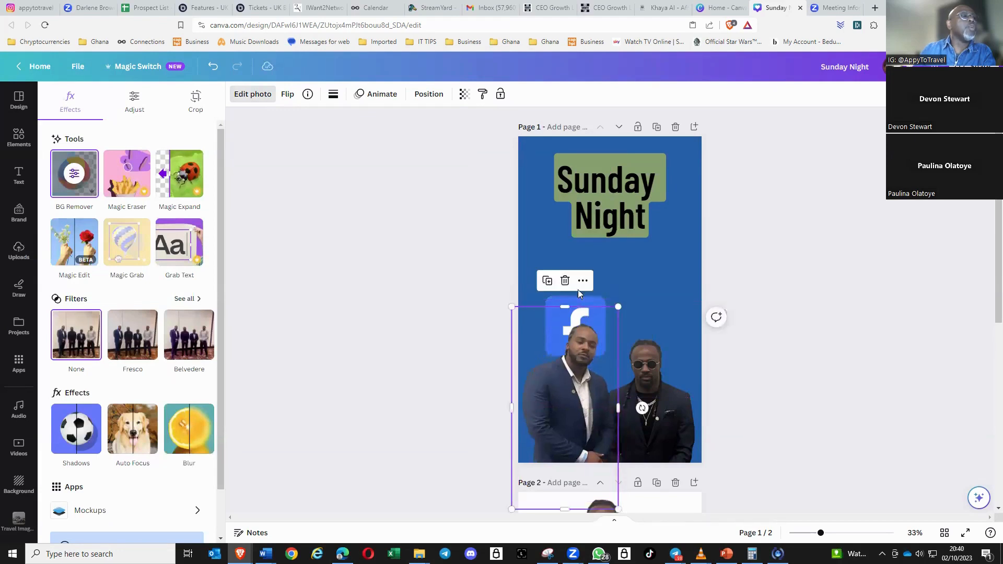
{"action": "left_click_drag", "start_coordinate": [581, 303], "coordinate": [662, 239]}
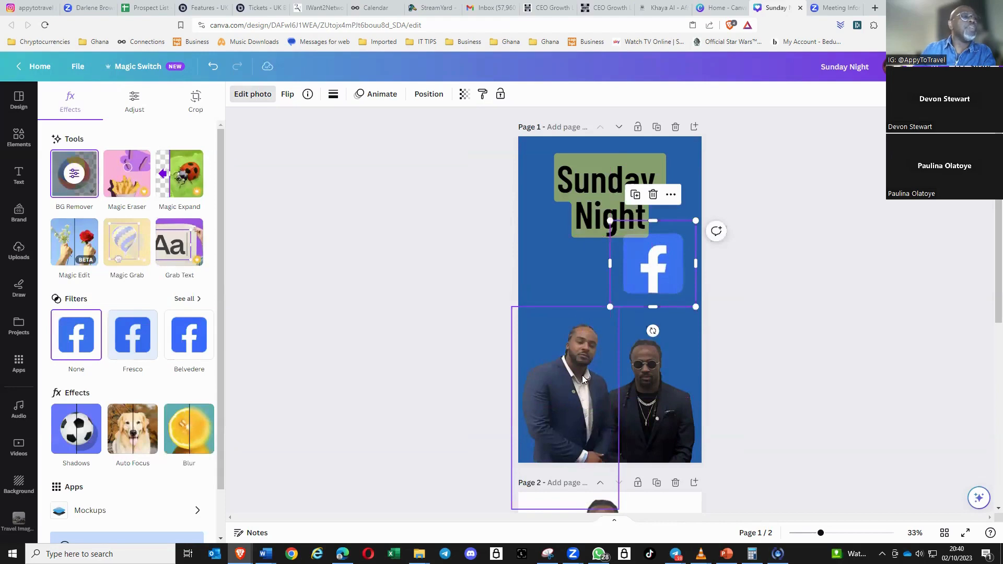
{"action": "left_click", "coordinate": [753, 375]}
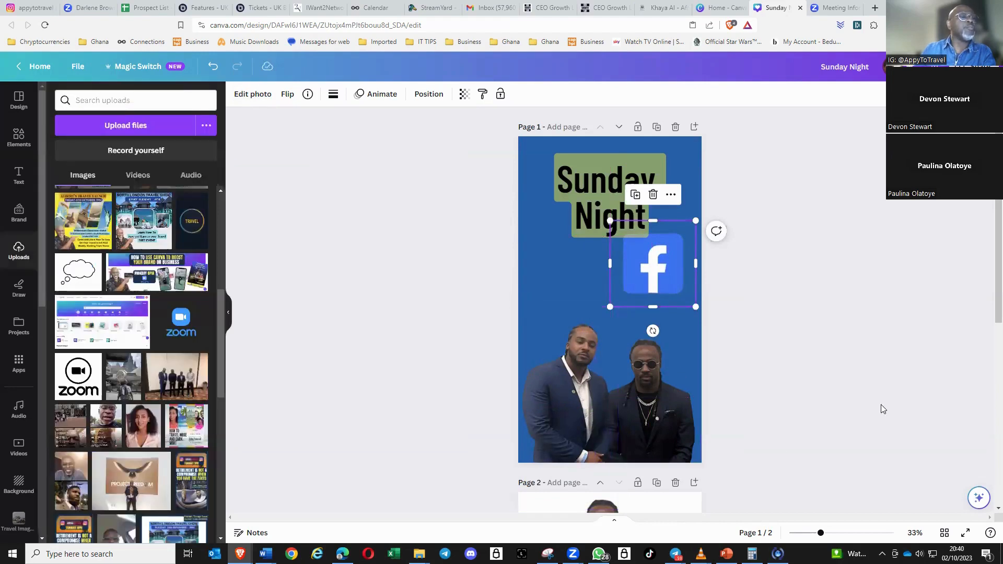
Bring the cutout of the man in sunglasses forward over the other man and shift it left to about X 419.5 px
{"action": "left_click_drag", "start_coordinate": [651, 387], "coordinate": [656, 387]}
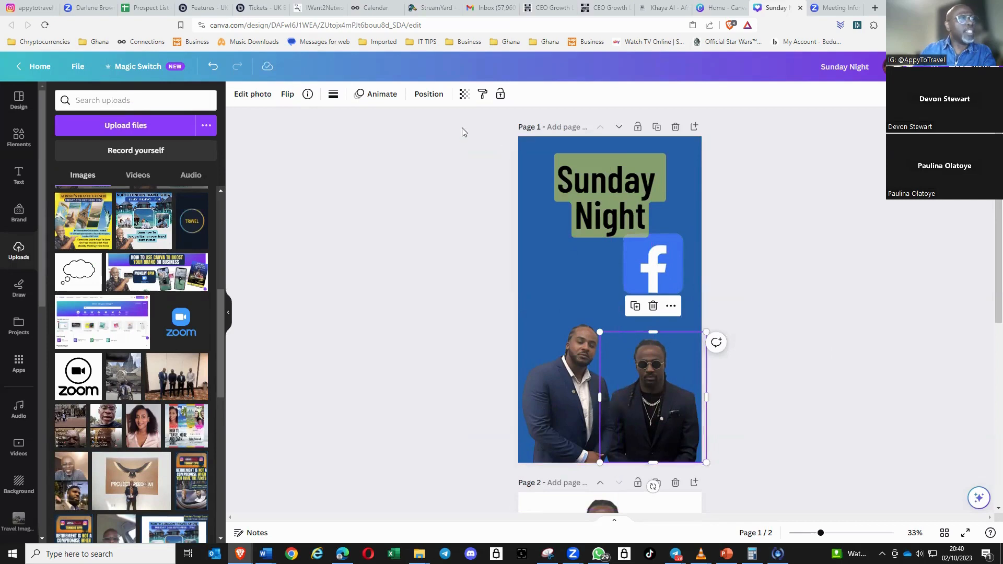
{"action": "left_click", "coordinate": [429, 95]}
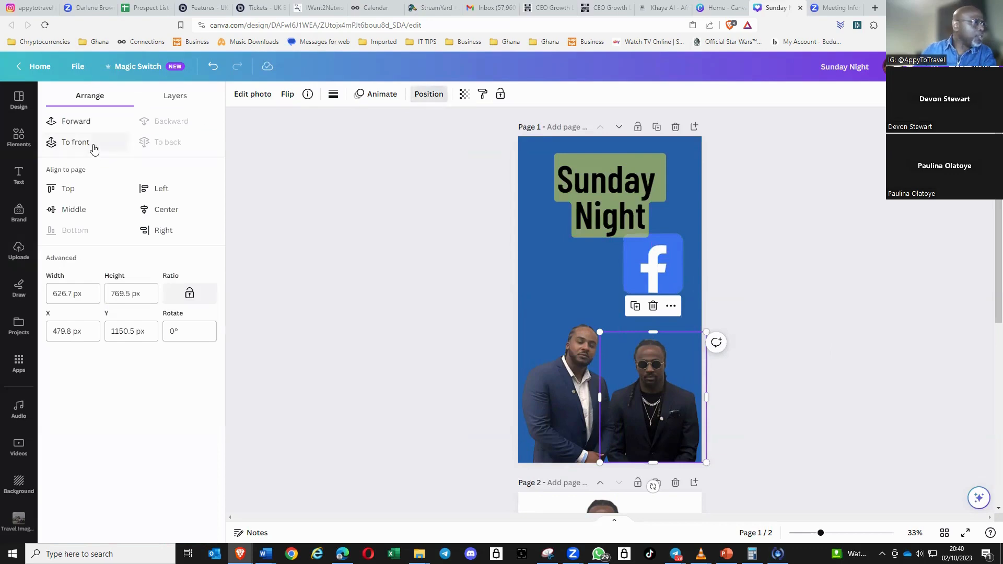
{"action": "left_click", "coordinate": [79, 123]}
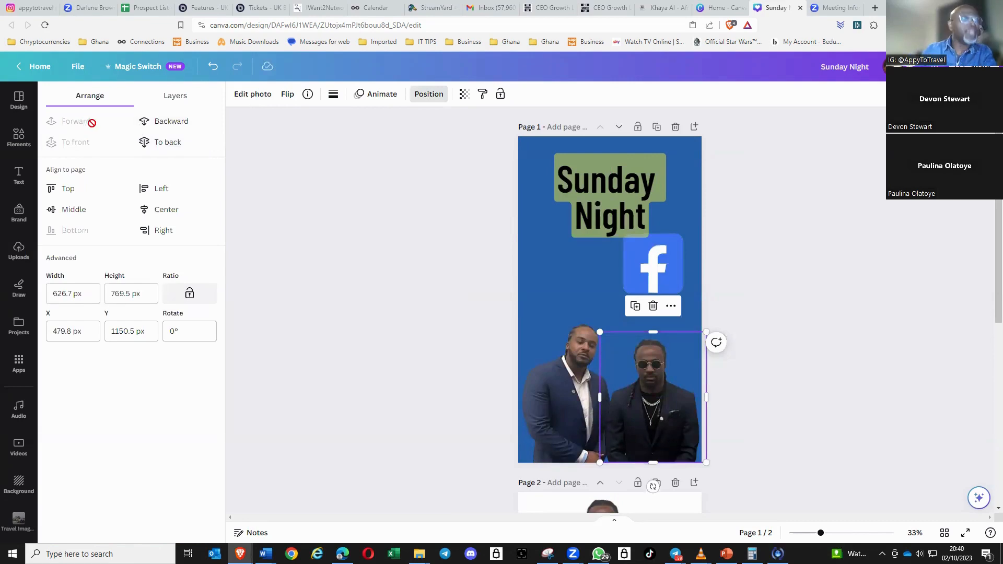
{"action": "left_click_drag", "start_coordinate": [649, 385], "coordinate": [635, 385]}
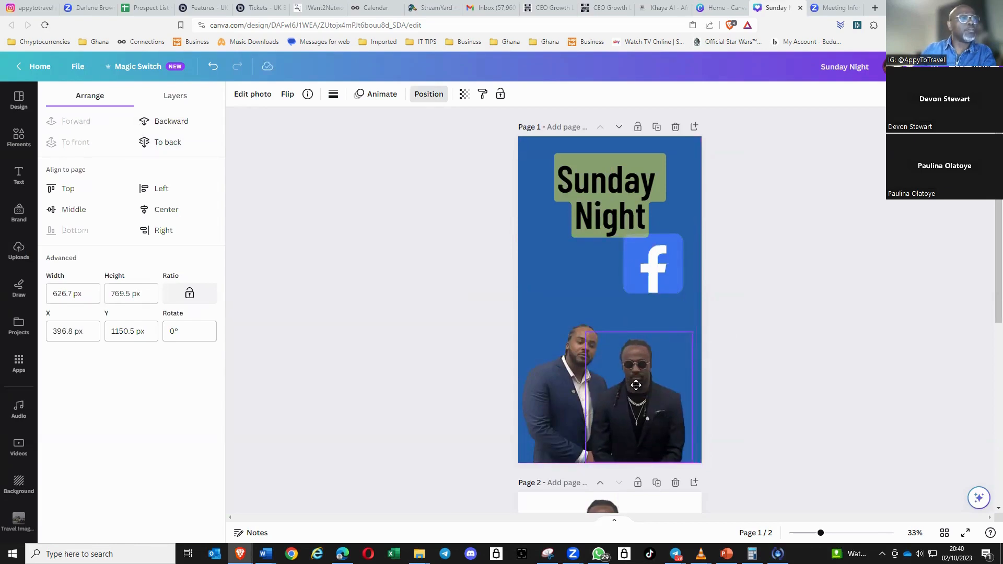
{"action": "left_click_drag", "start_coordinate": [635, 384], "coordinate": [638, 383]}
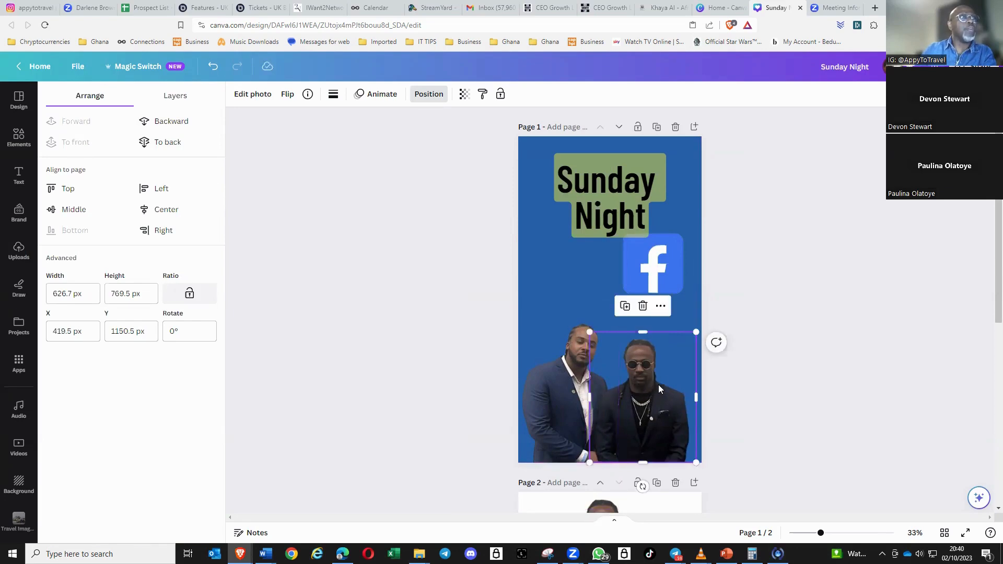
Move the Facebook logo between the two men's heads and send it to the back, behind both cutouts
{"action": "left_click_drag", "start_coordinate": [656, 262], "coordinate": [625, 333]}
{"action": "left_click", "coordinate": [75, 124]}
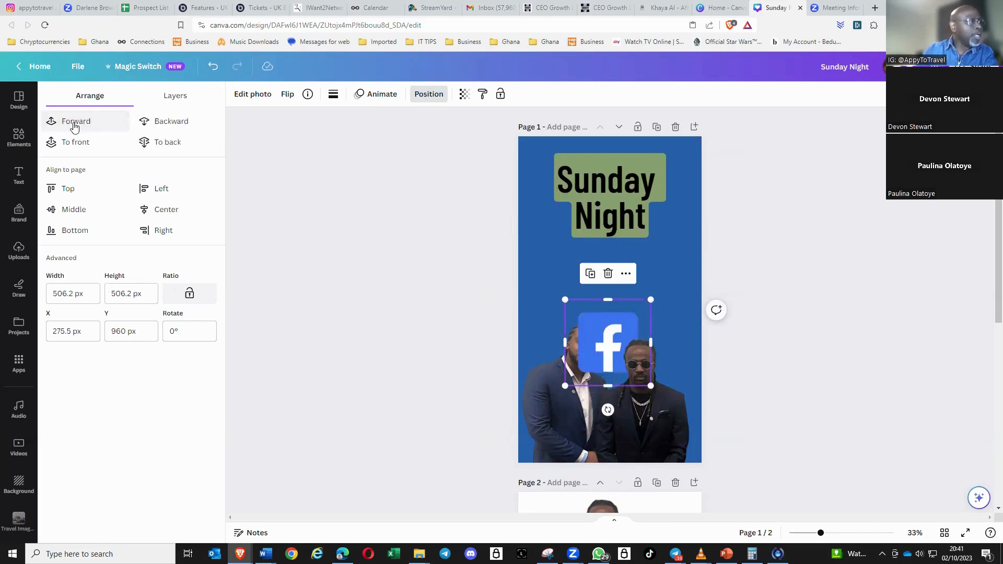
{"action": "left_click", "coordinate": [80, 117]}
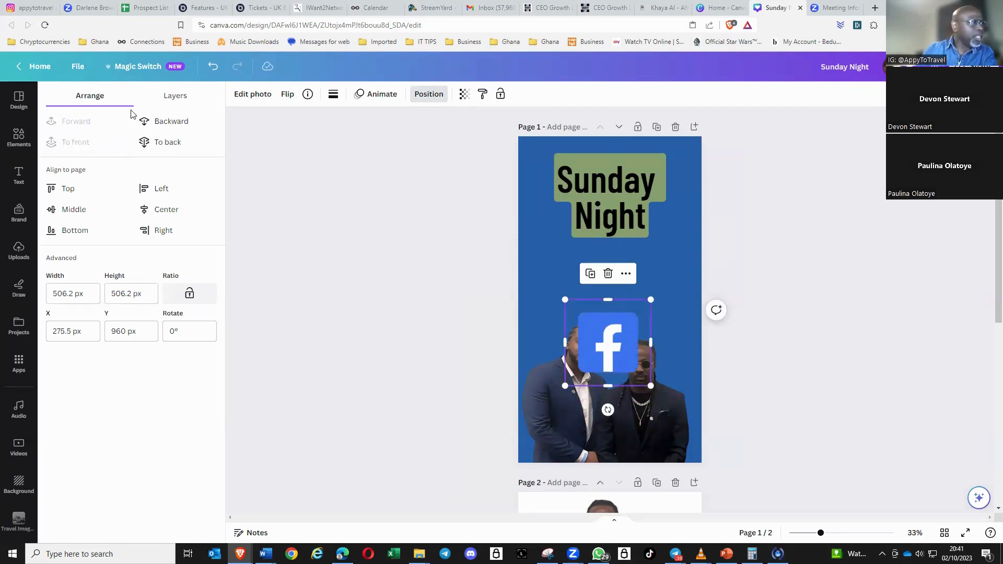
{"action": "left_click", "coordinate": [170, 147]}
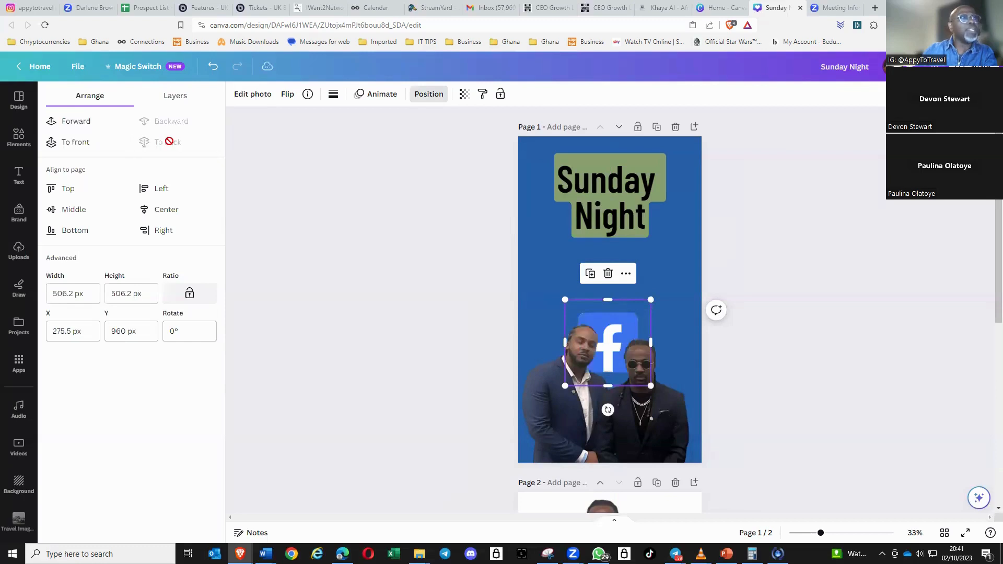
{"action": "left_click", "coordinate": [679, 325]}
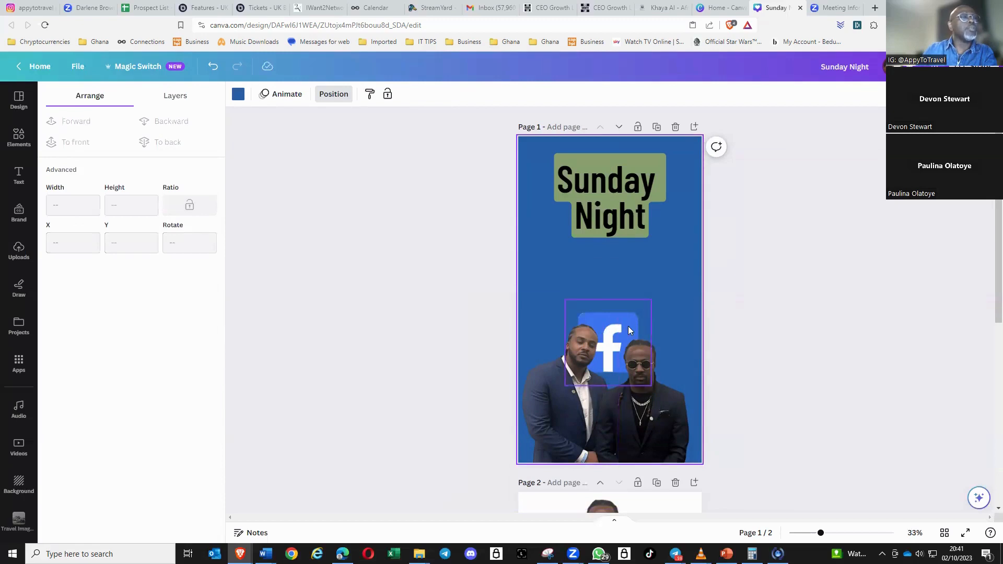
Bring the Facebook logo in front of the men, enlarge it slightly and place it between the heading and their heads
{"action": "left_click_drag", "start_coordinate": [628, 329], "coordinate": [667, 404]}
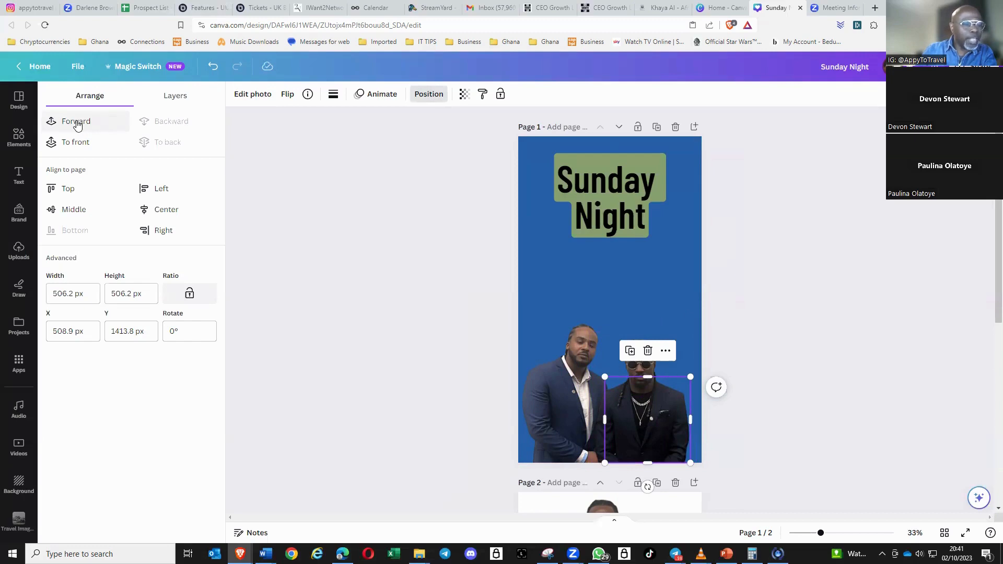
{"action": "left_click", "coordinate": [76, 121]}
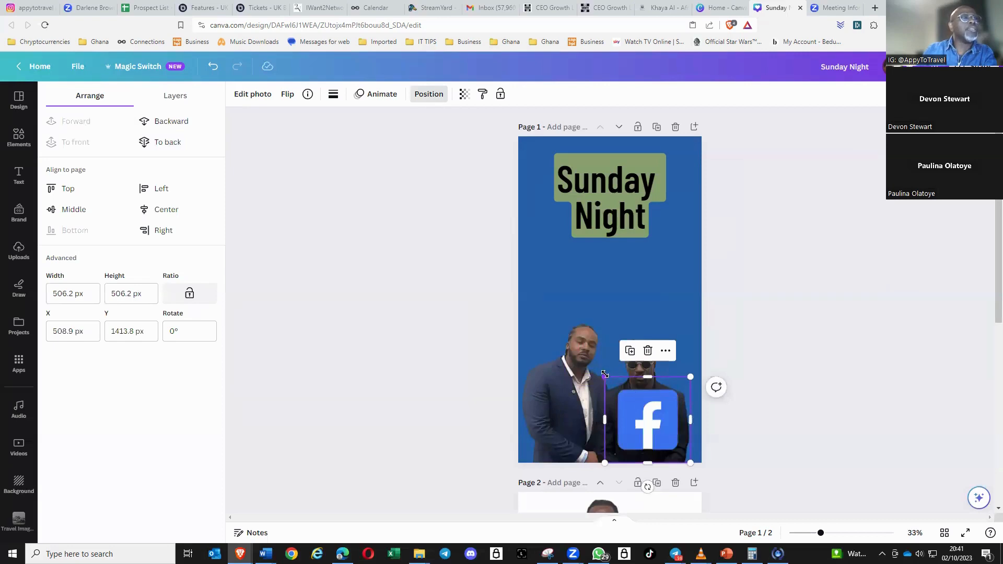
{"action": "left_click_drag", "start_coordinate": [604, 374], "coordinate": [633, 339]}
Crop the empty margins off the Facebook logo and shrink it to about 150 × 152 px in the page's bottom-right corner
{"action": "left_click_drag", "start_coordinate": [684, 292], "coordinate": [671, 292]}
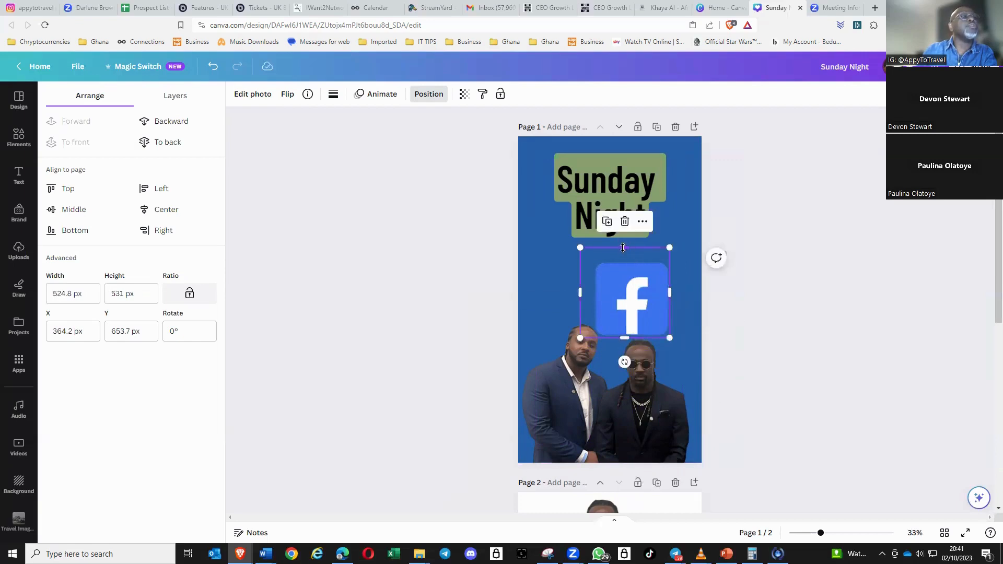
{"action": "left_click_drag", "start_coordinate": [623, 247], "coordinate": [623, 262]}
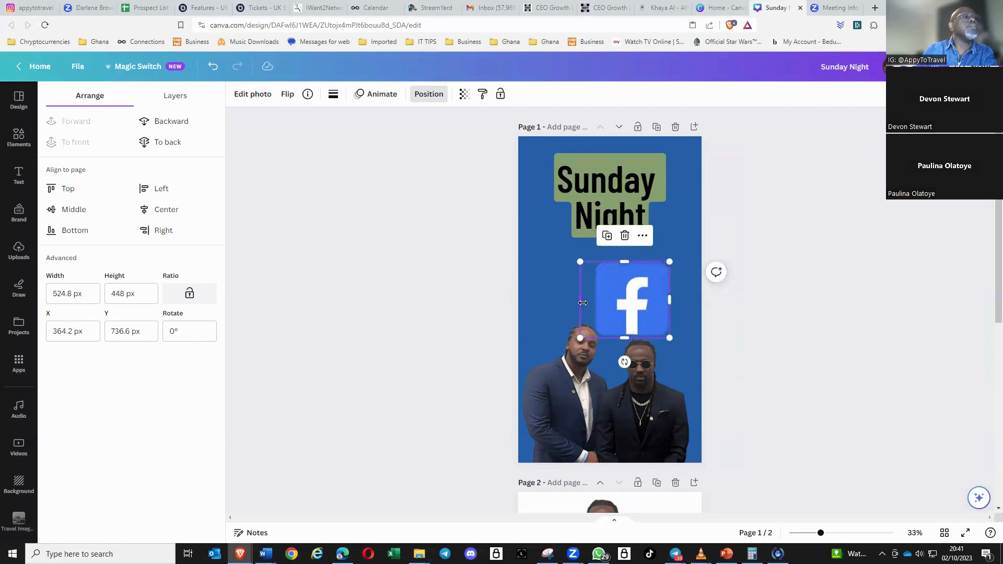
{"action": "left_click_drag", "start_coordinate": [588, 302], "coordinate": [685, 448]}
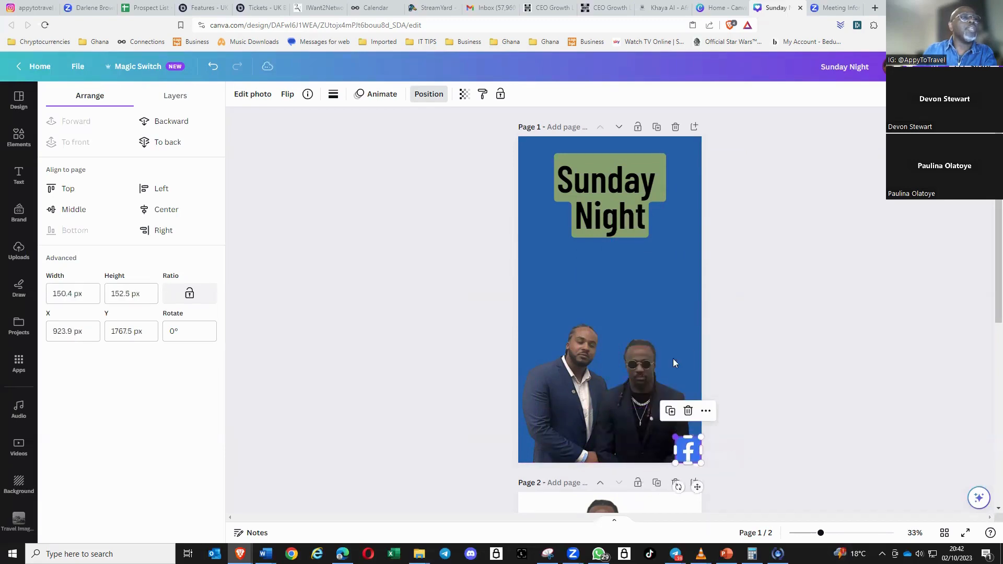
Add "Live" as a third line to the "Sunday Night" heading
{"action": "left_click", "coordinate": [642, 216]}
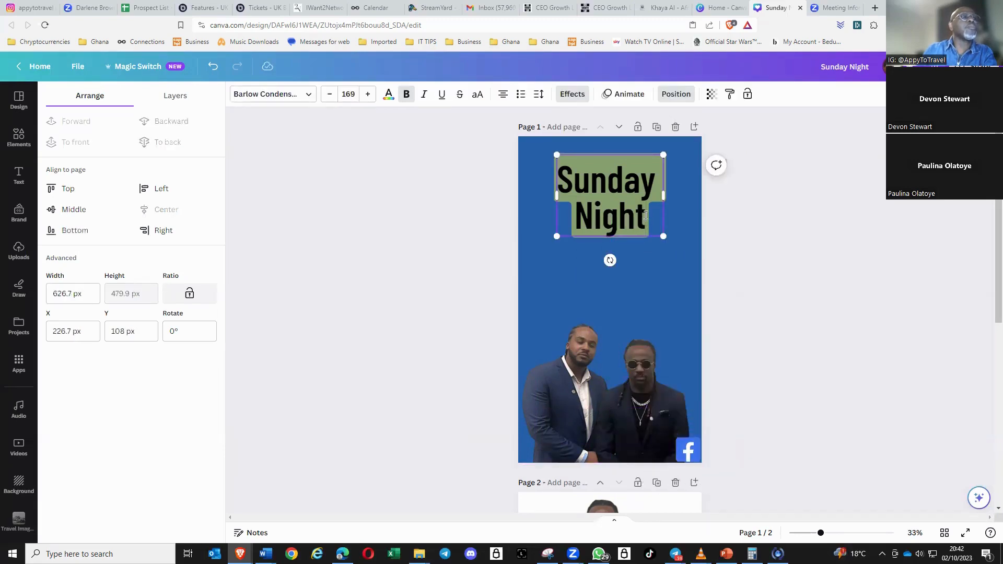
{"action": "key", "text": "Return"}
{"action": "type", "text": "L"}
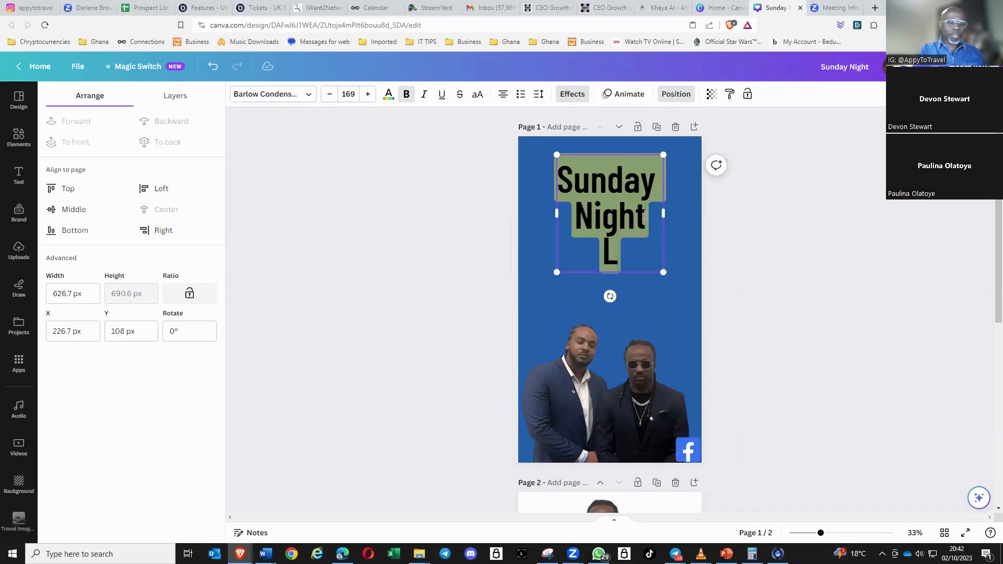
{"action": "type", "text": "ive"}
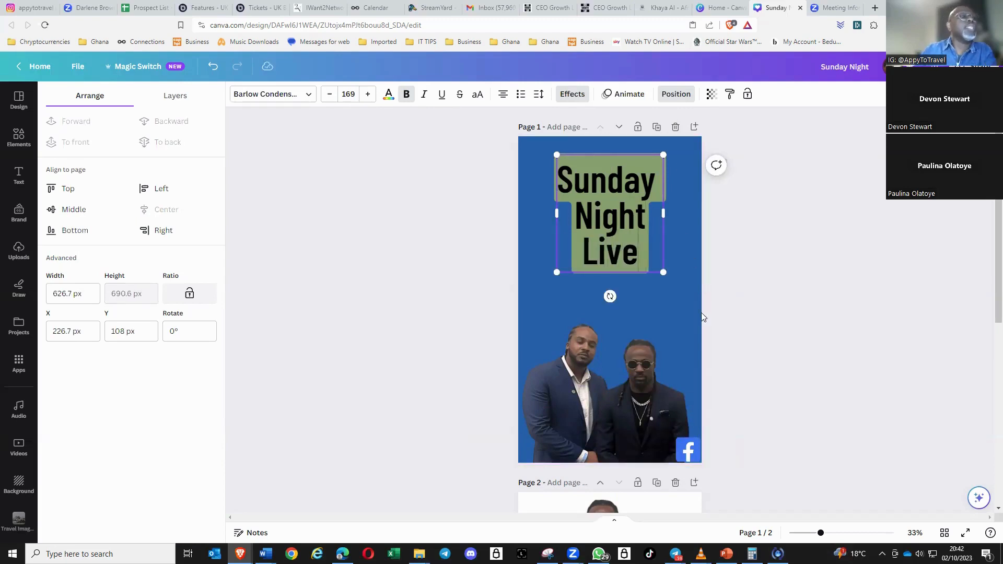
{"action": "left_click", "coordinate": [691, 279]}
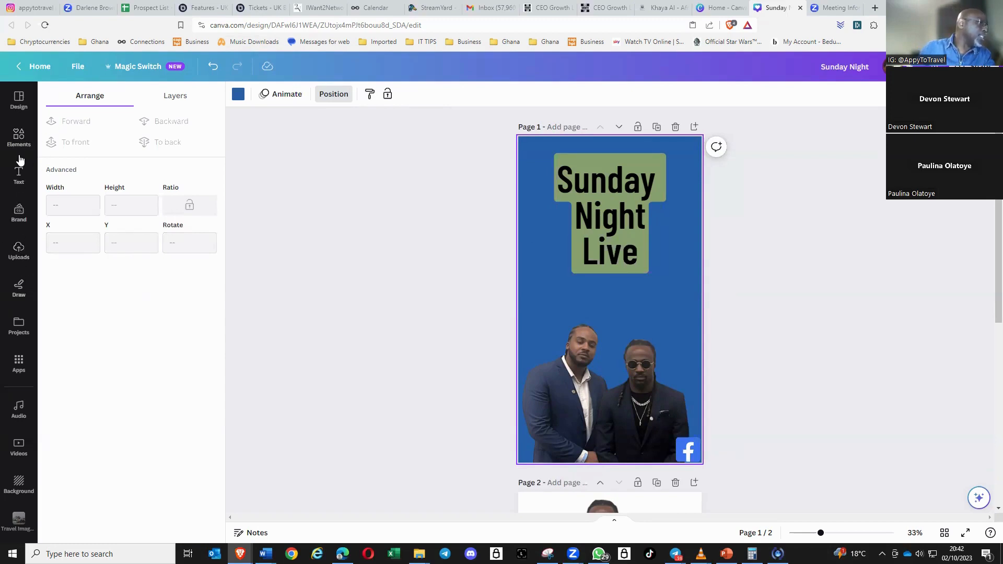
Replace the old elements search with "circle" and add the basic Circle shape to page 1
{"action": "left_click", "coordinate": [19, 137]}
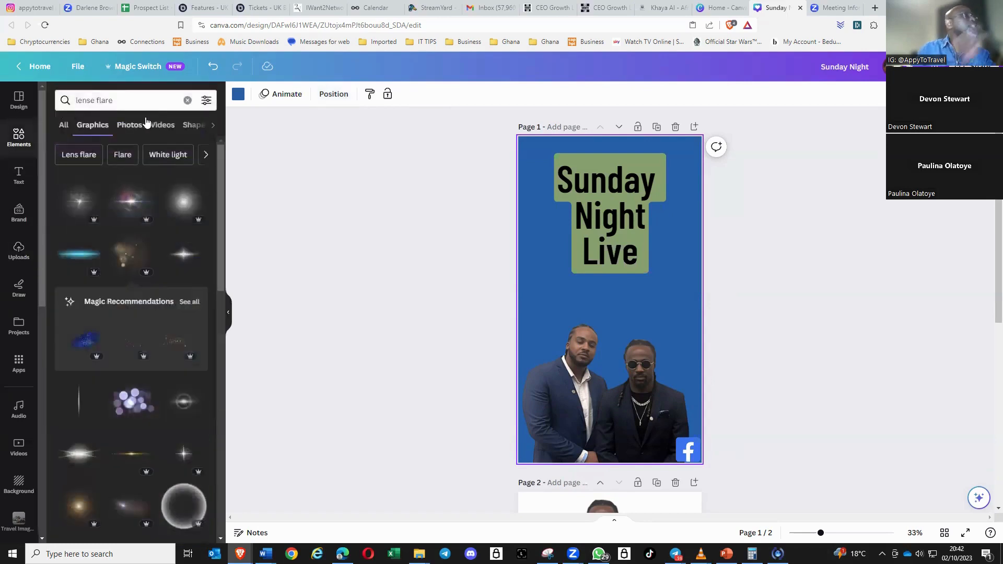
{"action": "left_click", "coordinate": [135, 100]}
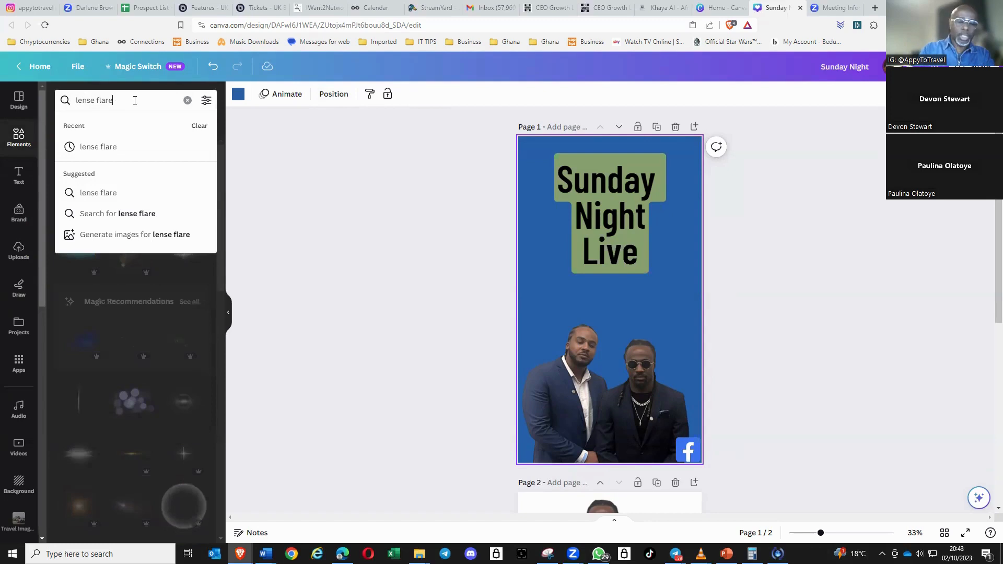
{"action": "key", "text": "BackSpace"}
{"action": "key", "text": "BackSpace"}
{"action": "key", "text": "BackSpace"}
{"action": "key", "text": "BackSpace"}
{"action": "key", "text": "BackSpace"}
{"action": "key", "text": "BackSpace"}
{"action": "key", "text": "BackSpace"}
{"action": "key", "text": "BackSpace"}
{"action": "key", "text": "BackSpace"}
{"action": "key", "text": "BackSpace"}
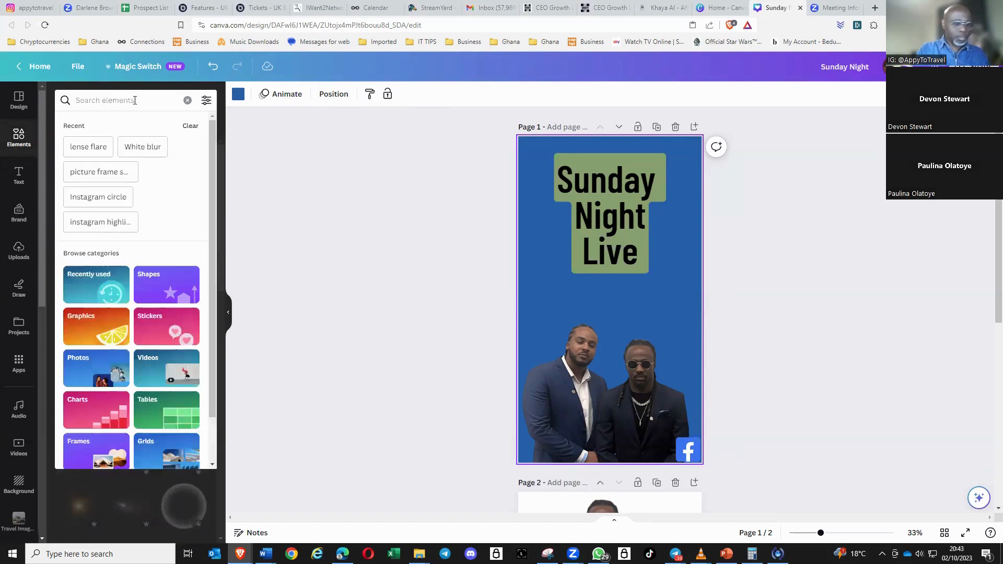
{"action": "type", "text": "circle"}
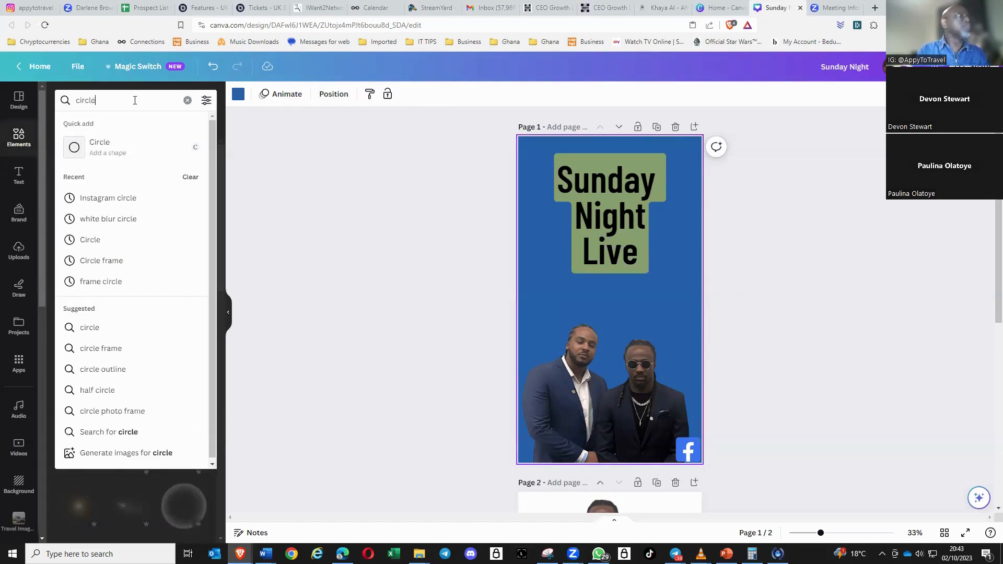
{"action": "left_click", "coordinate": [109, 152]}
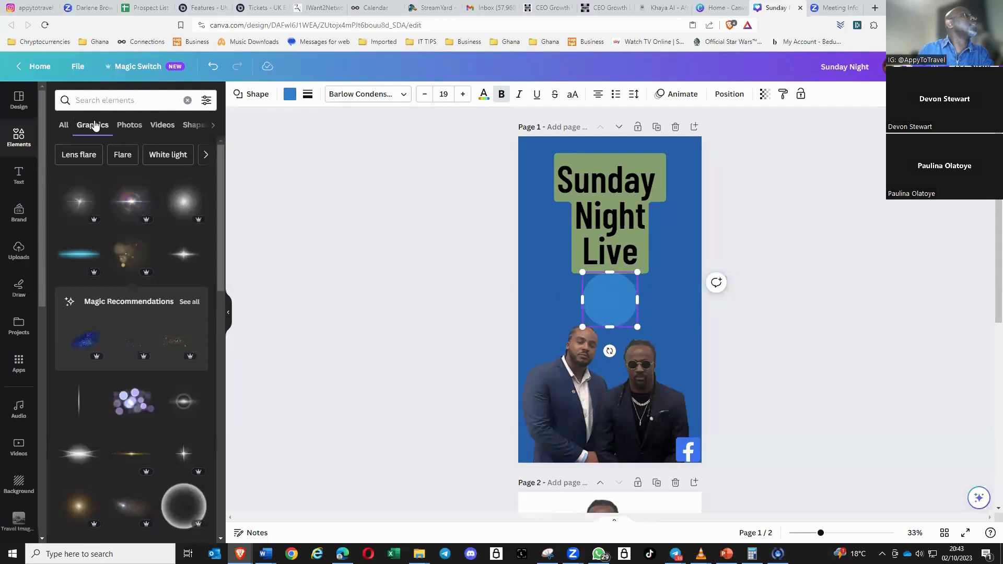
Search the graphics for "Circle", add the solid white circle, shrink it slightly and place it above the head of the man in sunglasses
{"action": "left_click", "coordinate": [135, 101]}
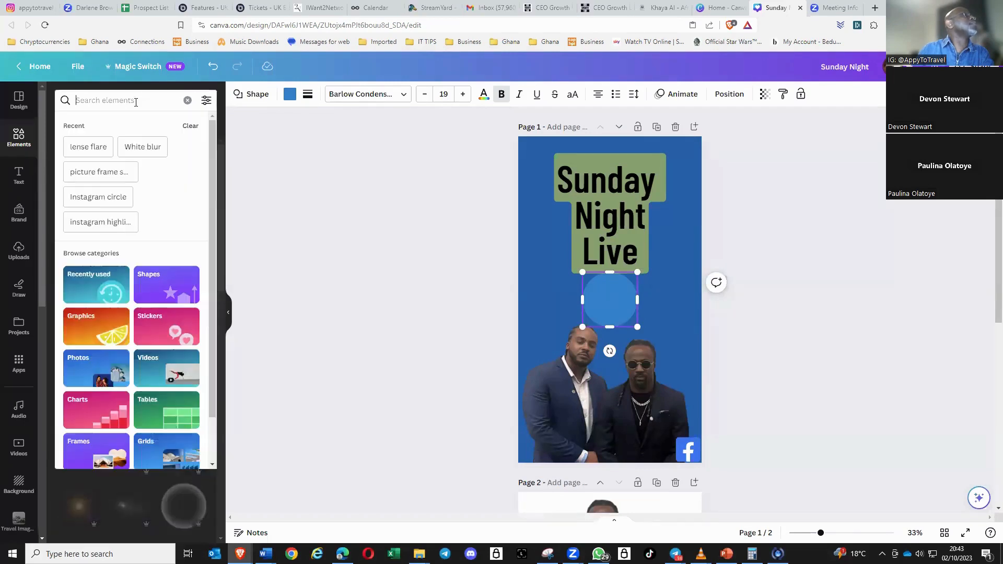
{"action": "type", "text": "cir"}
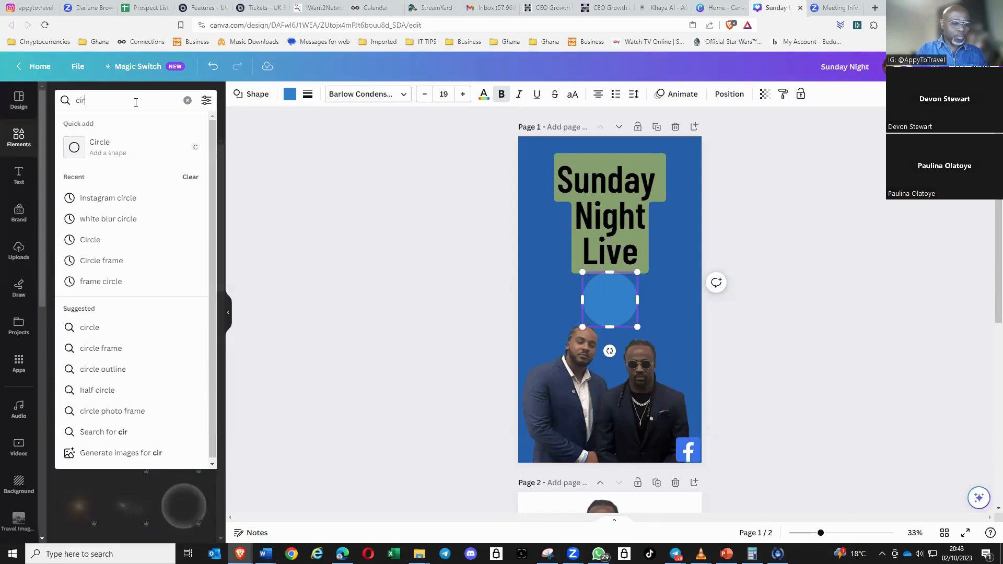
{"action": "type", "text": "cle"}
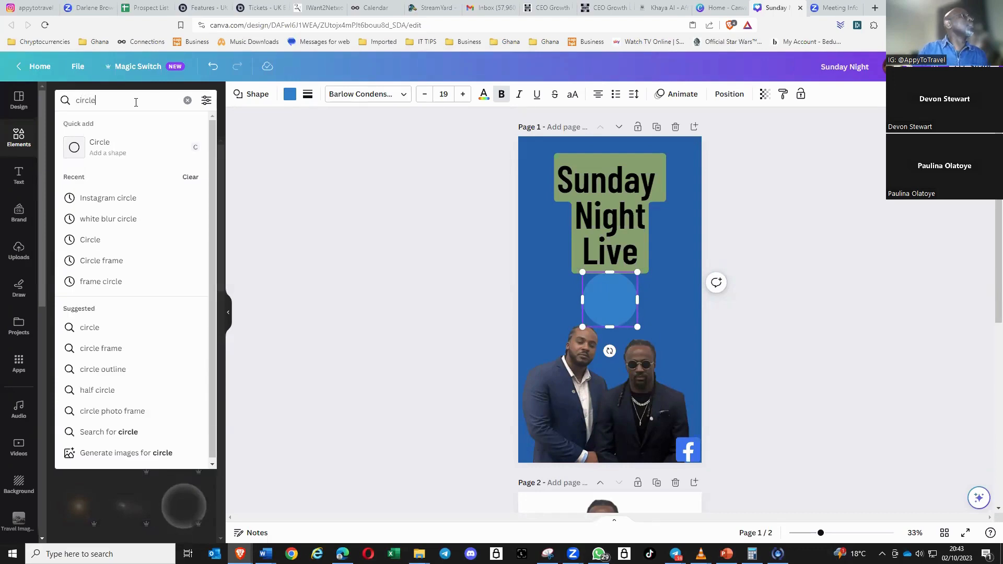
{"action": "left_click", "coordinate": [89, 239]}
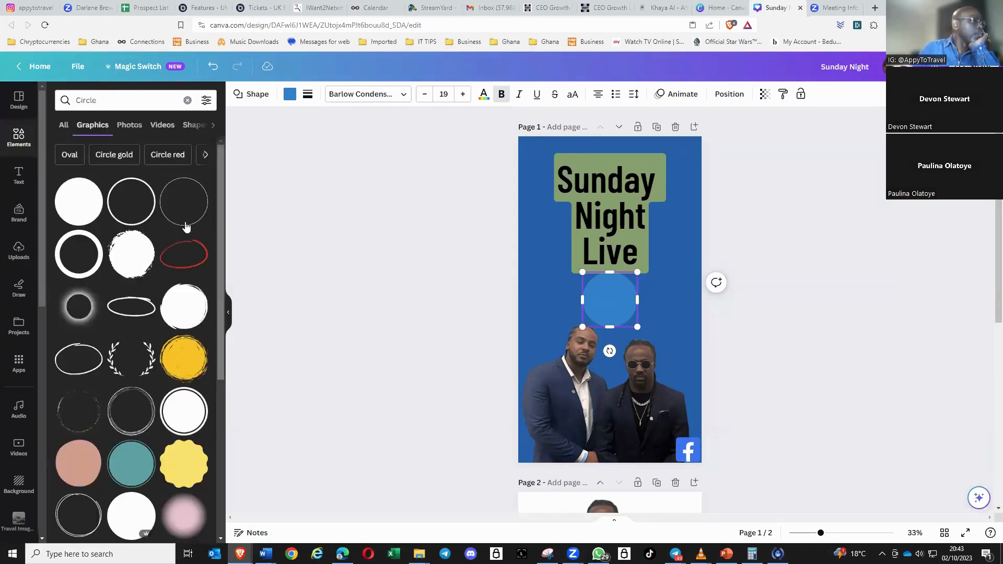
{"action": "left_click", "coordinate": [74, 206]}
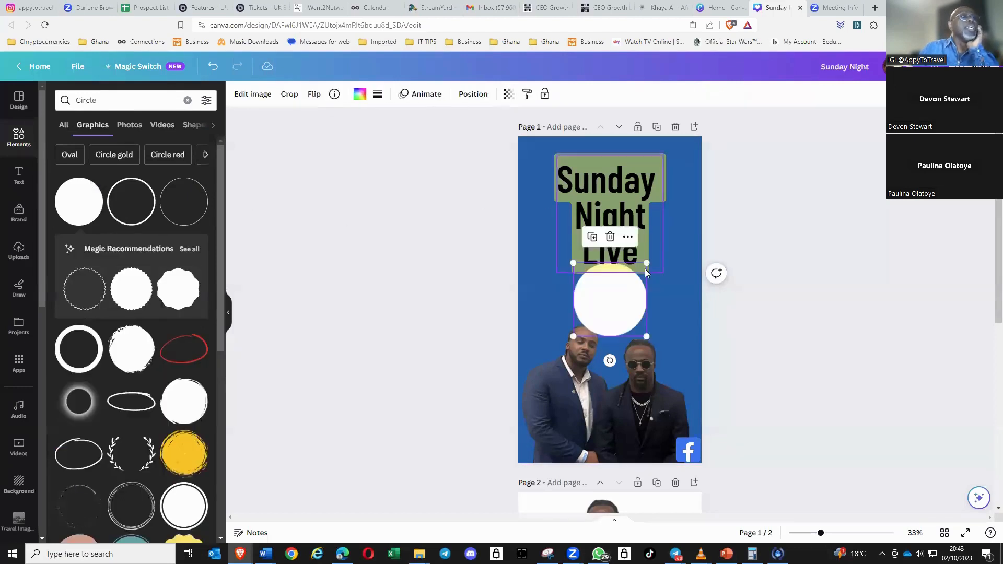
{"action": "mouse_move", "coordinate": [647, 262]}
{"action": "left_mouse_down"}
{"action": "mouse_move", "coordinate": [661, 260]}
{"action": "mouse_move", "coordinate": [641, 270]}
{"action": "left_mouse_up"}
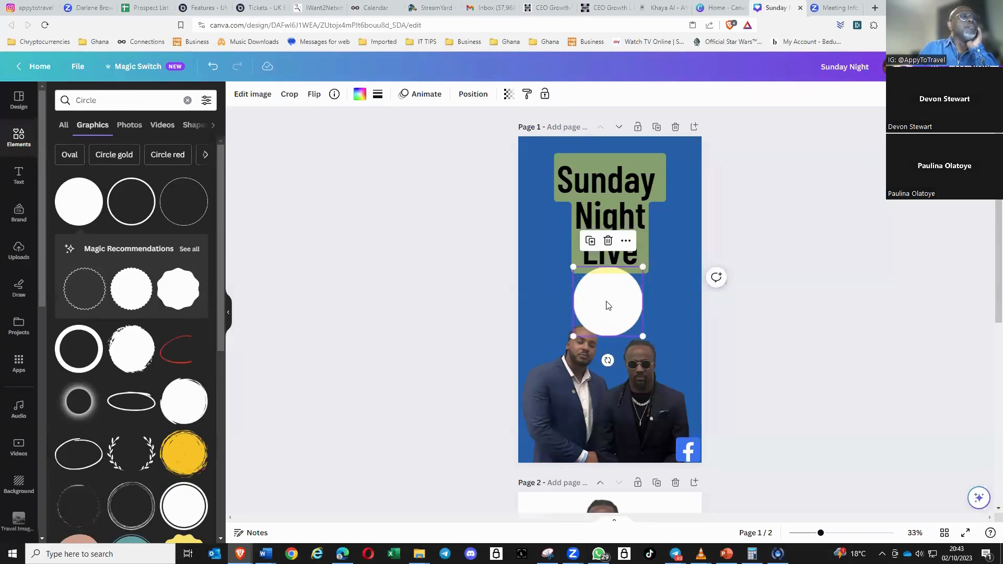
{"action": "left_click_drag", "start_coordinate": [604, 307], "coordinate": [650, 314]}
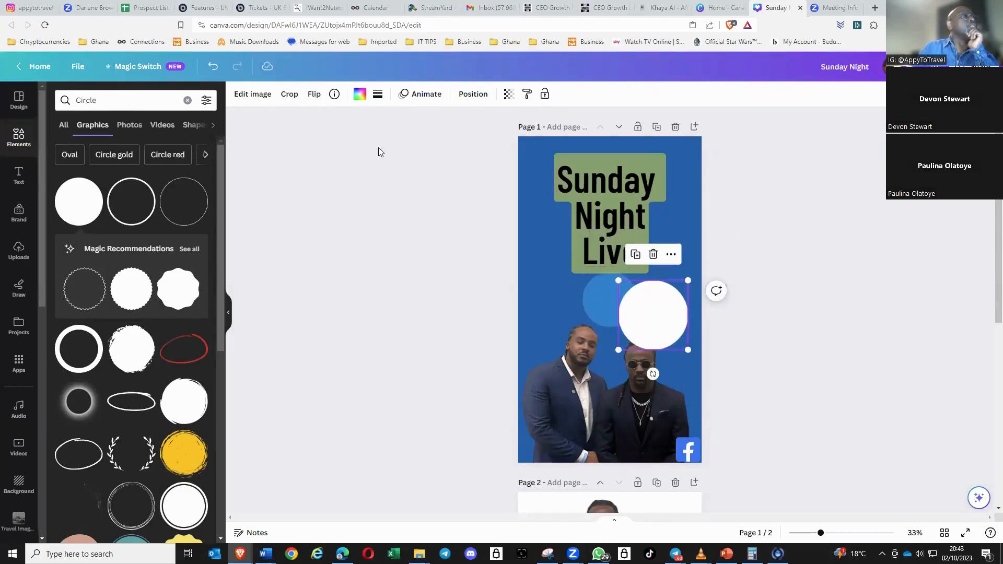
{"action": "left_click", "coordinate": [359, 94]}
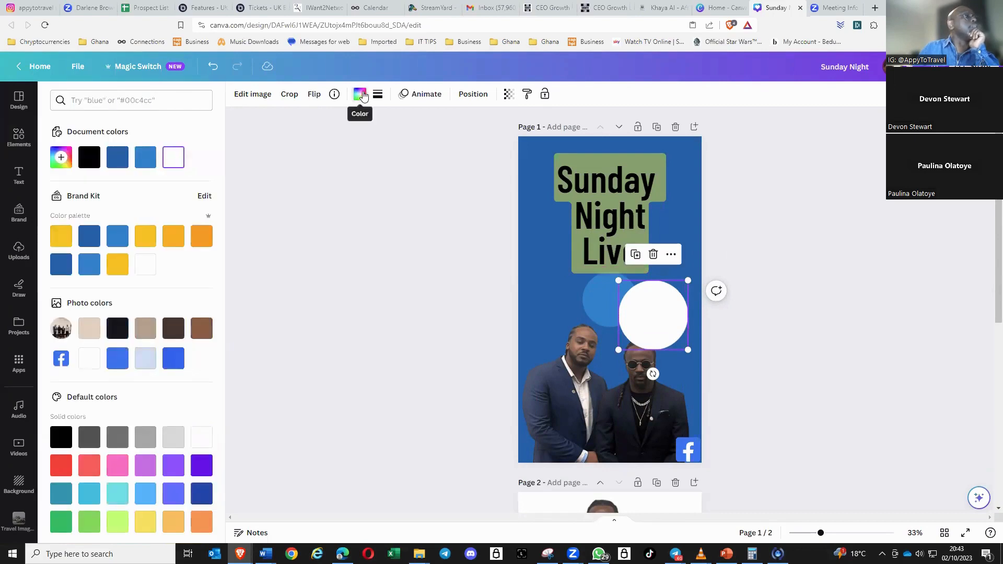
{"action": "left_click", "coordinate": [844, 353]}
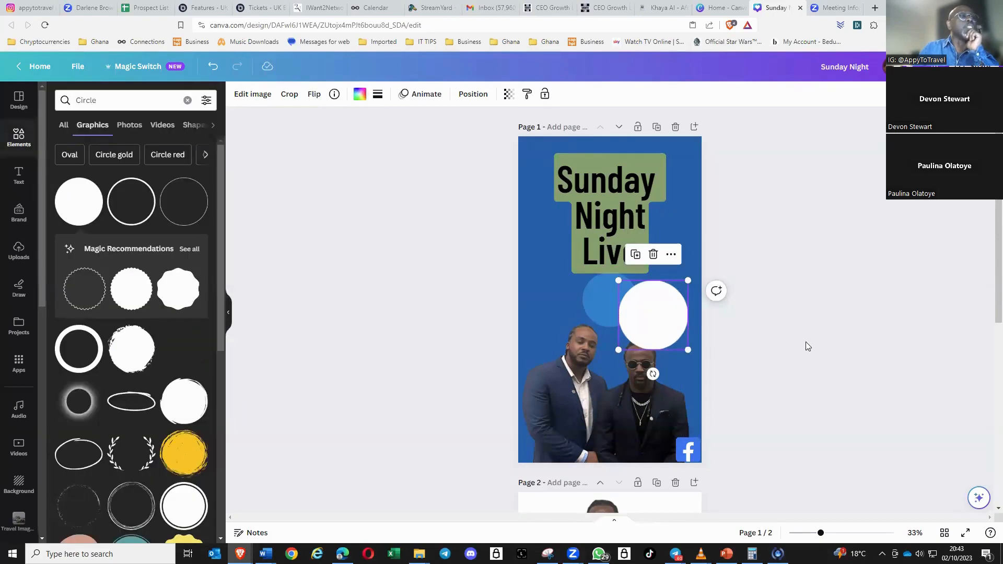
{"action": "left_click", "coordinate": [680, 448]}
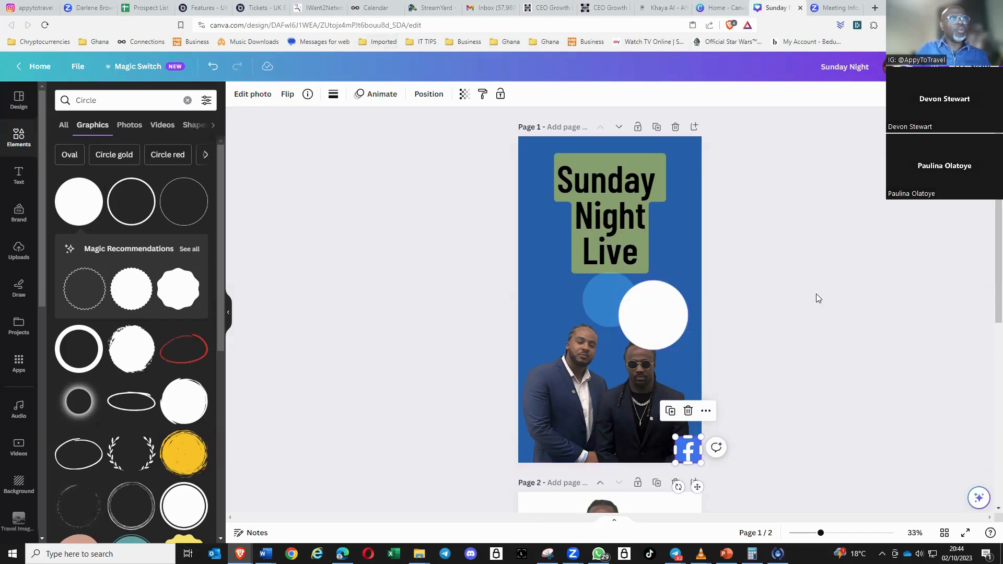
{"action": "left_click", "coordinate": [638, 243]}
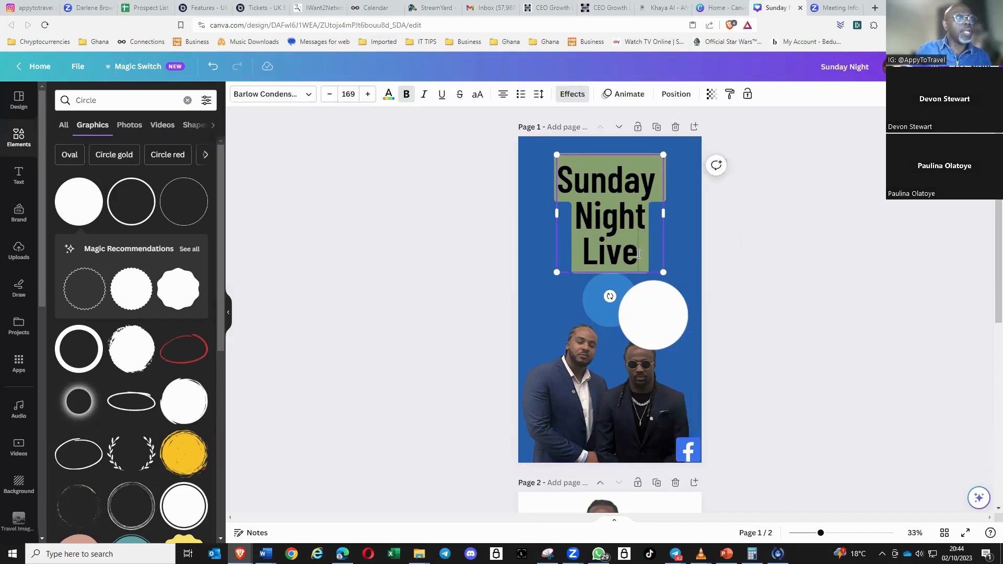
{"action": "left_click_drag", "start_coordinate": [639, 253], "coordinate": [550, 179]}
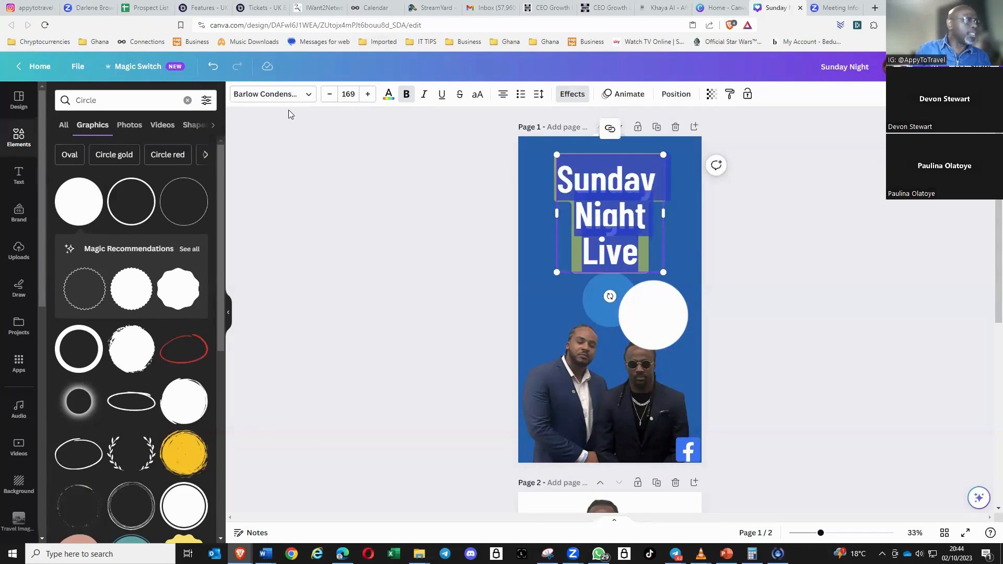
{"action": "left_click", "coordinate": [389, 96]}
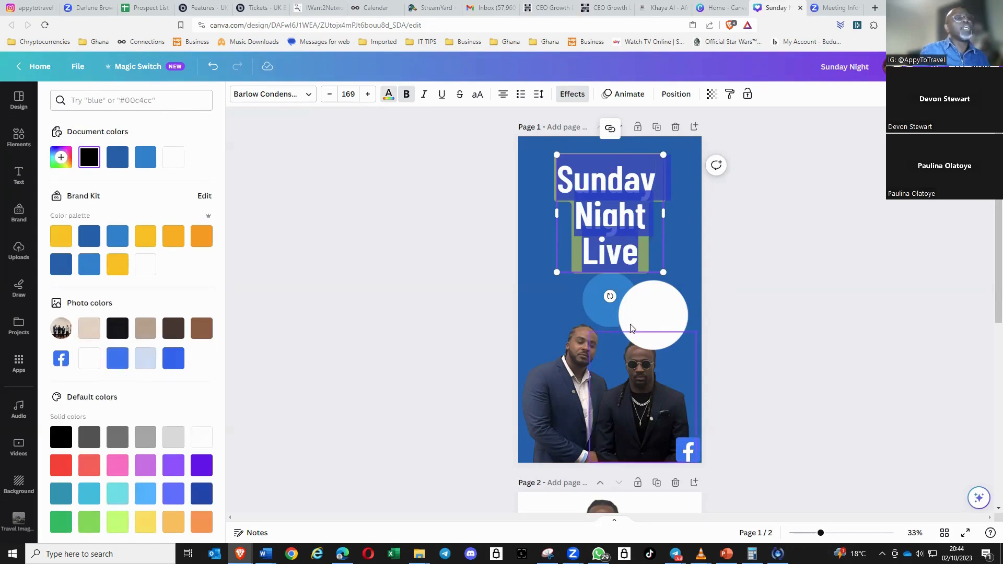
Recolor the white circle with the custom color #1976F2
{"action": "left_click", "coordinate": [648, 313]}
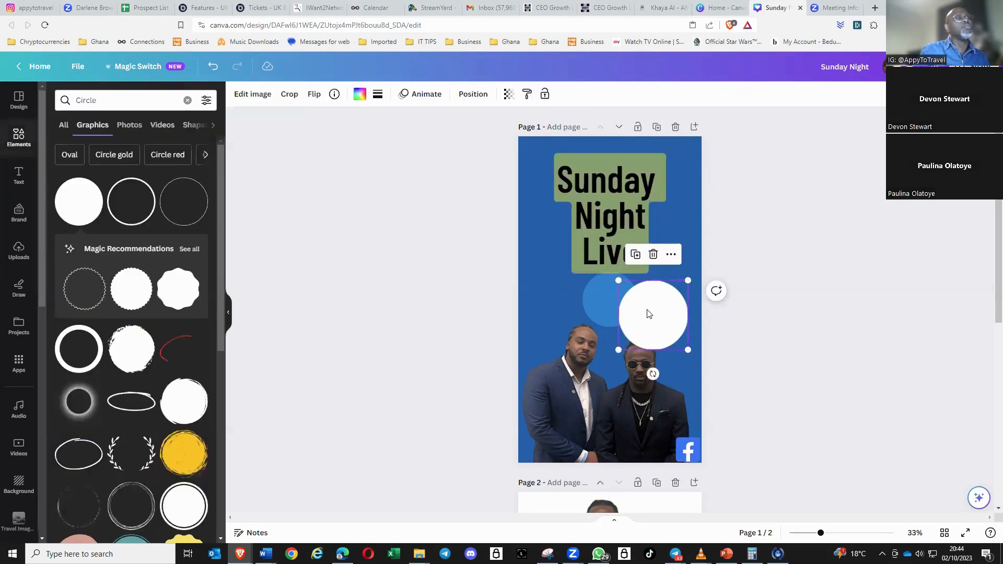
{"action": "left_click", "coordinate": [358, 95]}
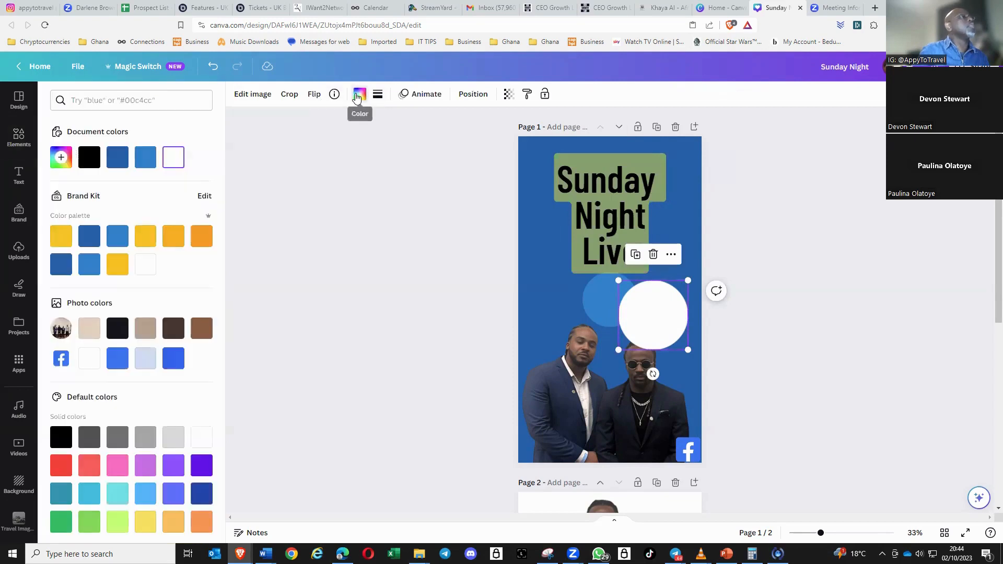
{"action": "left_click", "coordinate": [62, 158]}
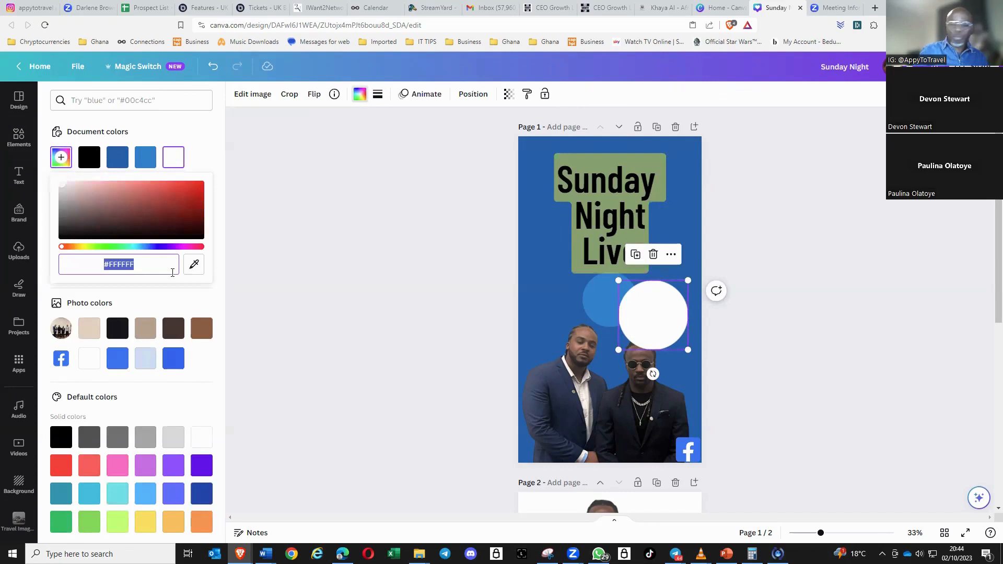
{"action": "type", "text": "#19"}
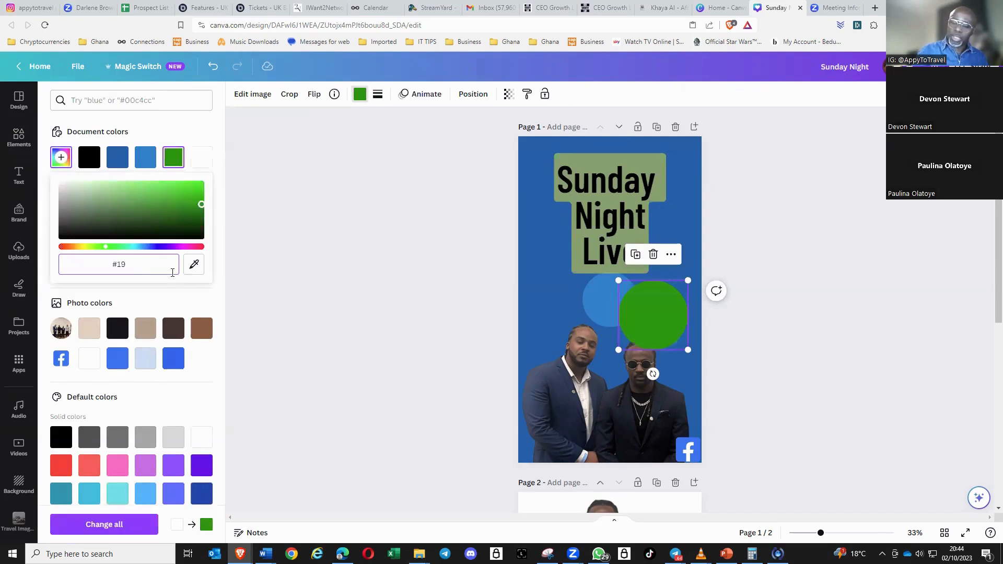
{"action": "type", "text": "76"}
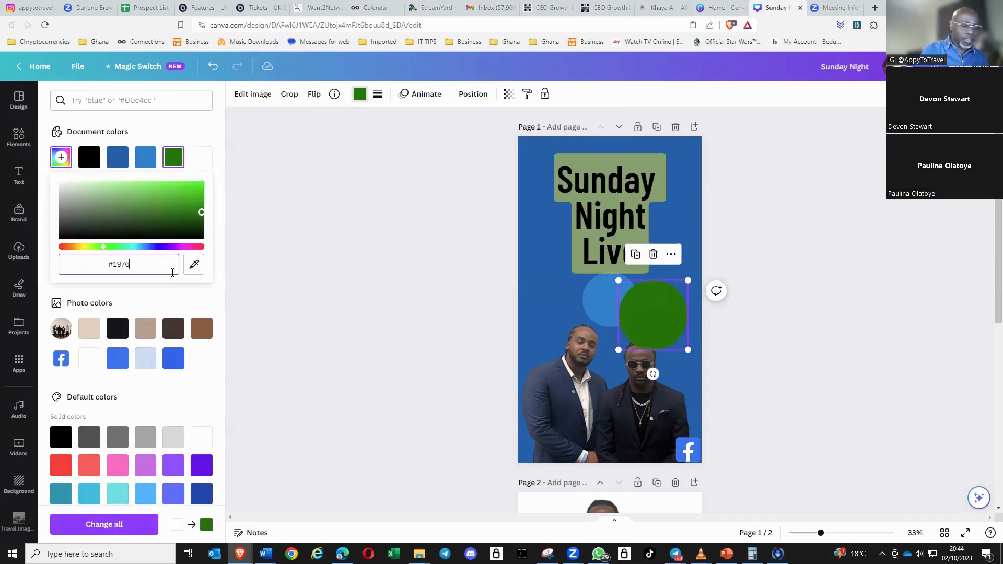
{"action": "type", "text": "F2"}
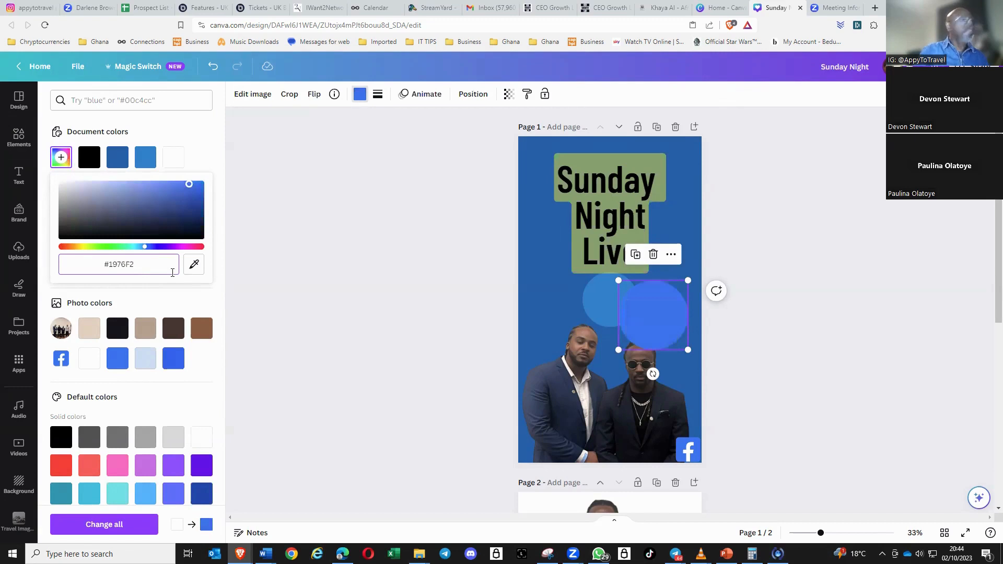
{"action": "key", "text": "Return"}
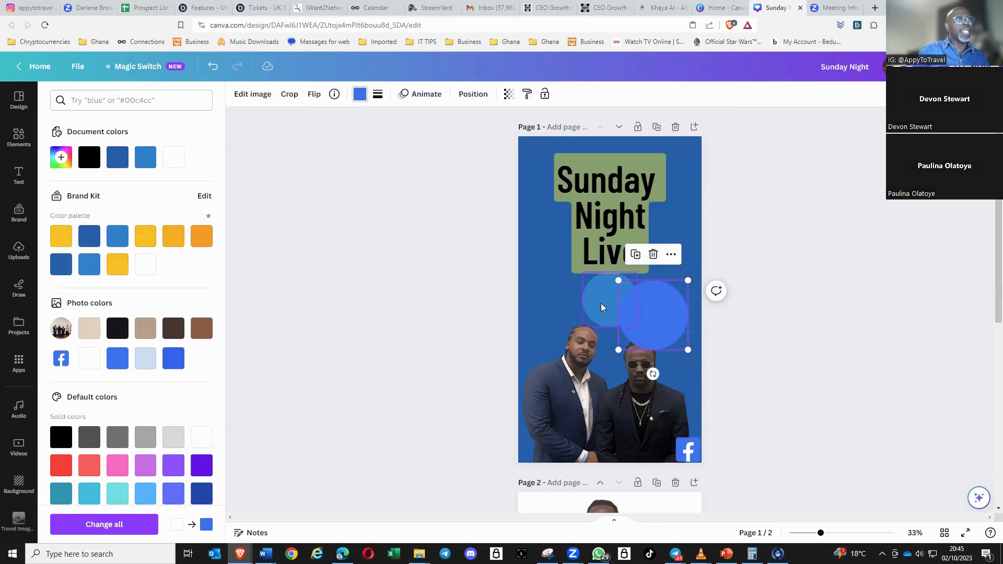
Move the light-blue circle toward the page's left edge, then shrink the #1976F2 circle slightly and raise it to just below the heading
{"action": "left_click_drag", "start_coordinate": [600, 305], "coordinate": [548, 302]}
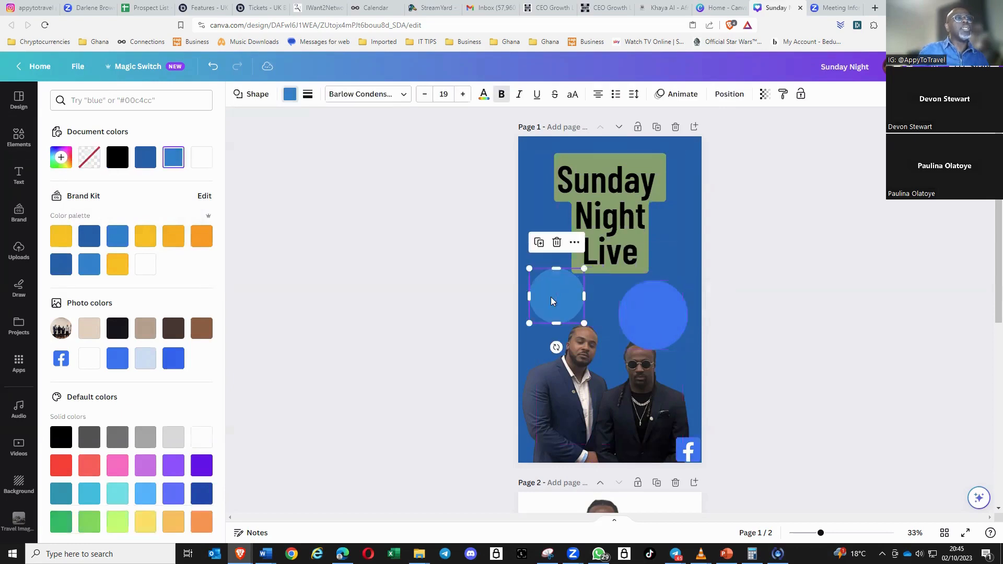
{"action": "left_click_drag", "start_coordinate": [656, 313], "coordinate": [679, 270]}
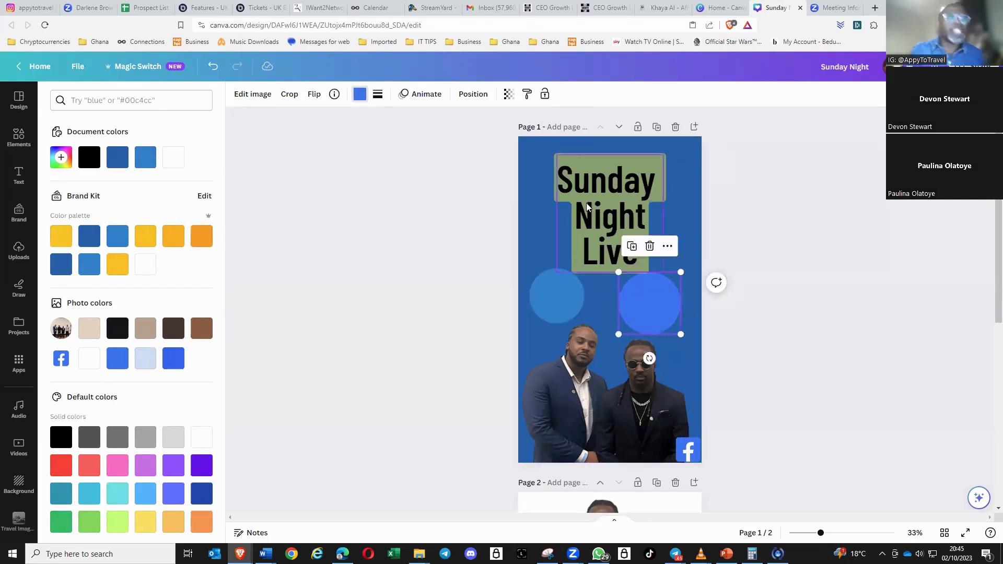